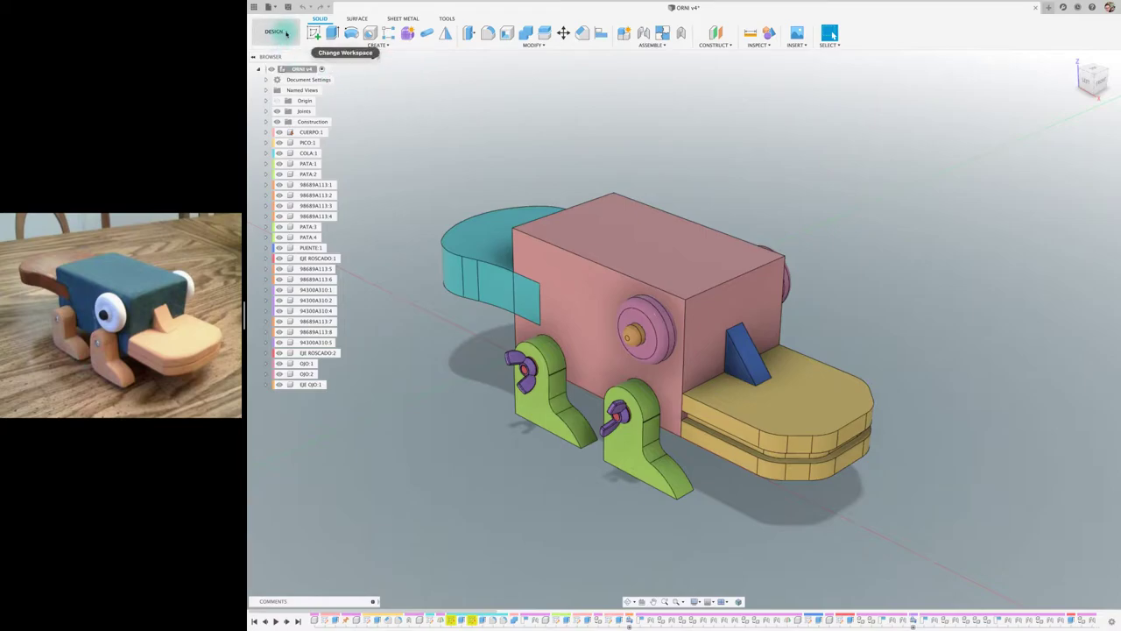
- Switch the platypus design from the Design workspace to the Render workspace
{"action": "left_click", "coordinate": [286, 33]}
{"action": "left_click", "coordinate": [282, 73]}
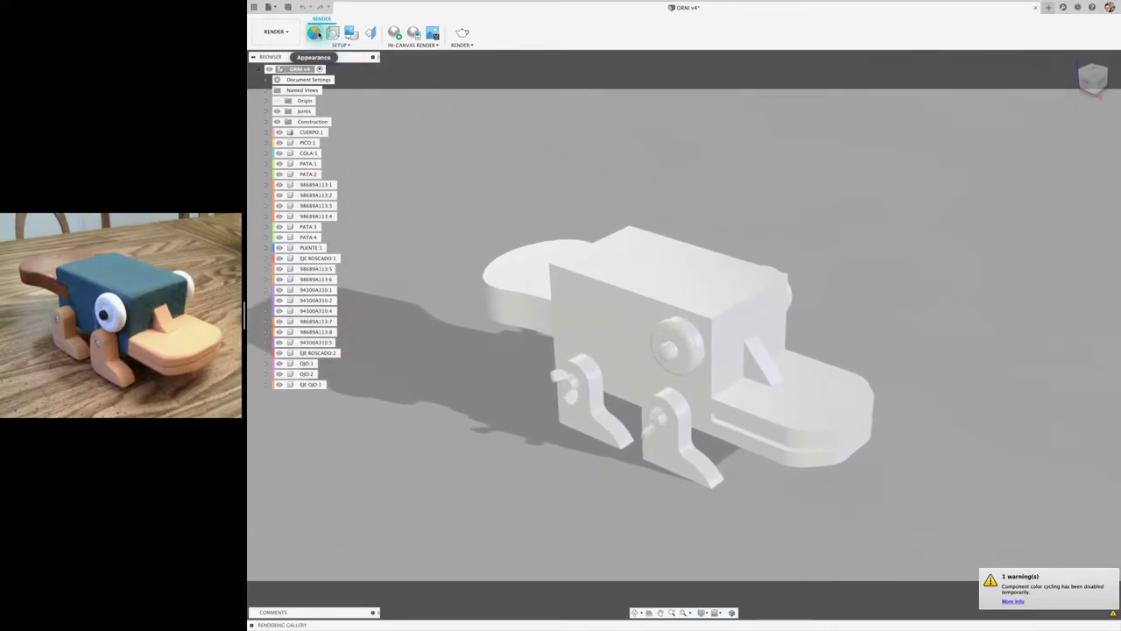
- Apply 3D Pine – Unfinished from Wood (Solid) > Unfinished to the platypus body block
{"action": "left_click", "coordinate": [314, 34]}
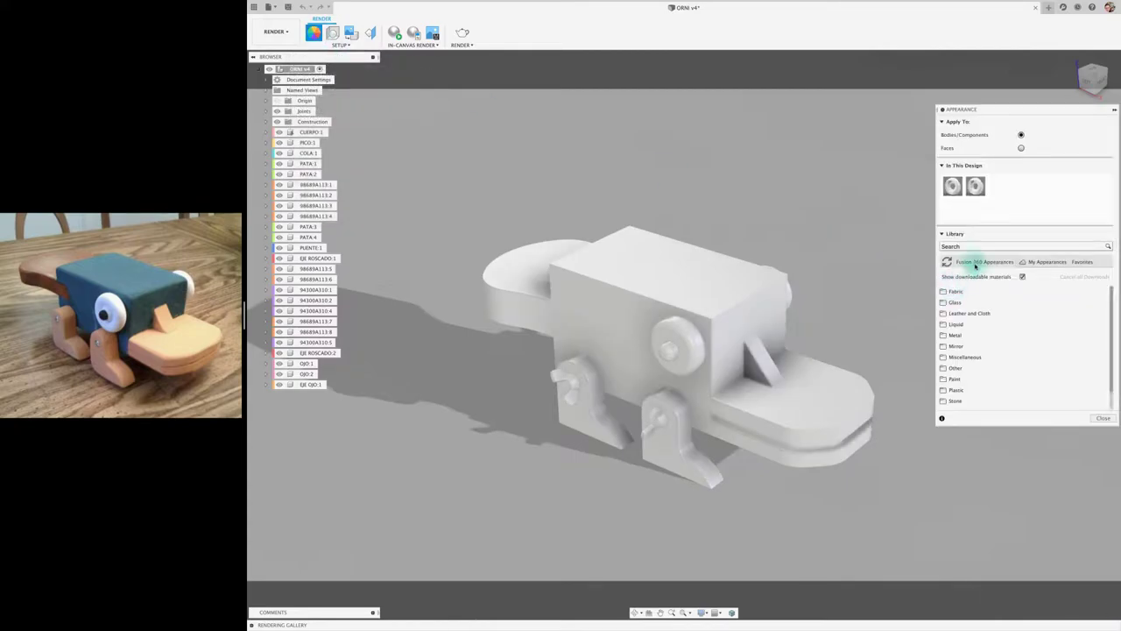
{"action": "left_click_drag", "start_coordinate": [1015, 111], "coordinate": [979, 83]}
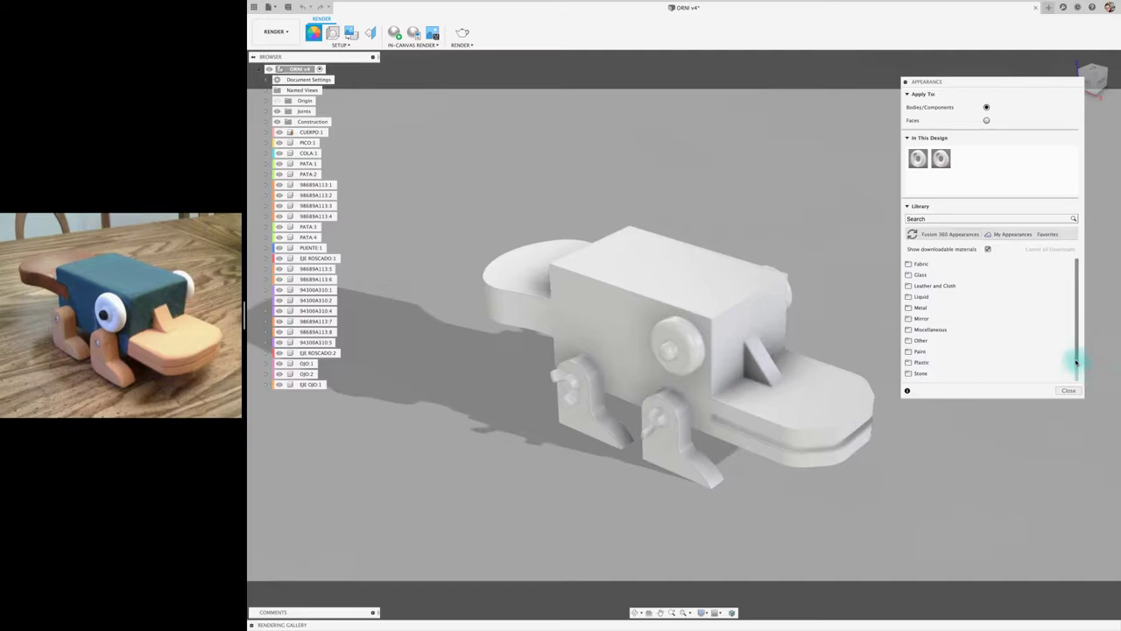
{"action": "left_click_drag", "start_coordinate": [1077, 359], "coordinate": [1077, 375]}
{"action": "left_click", "coordinate": [925, 375]}
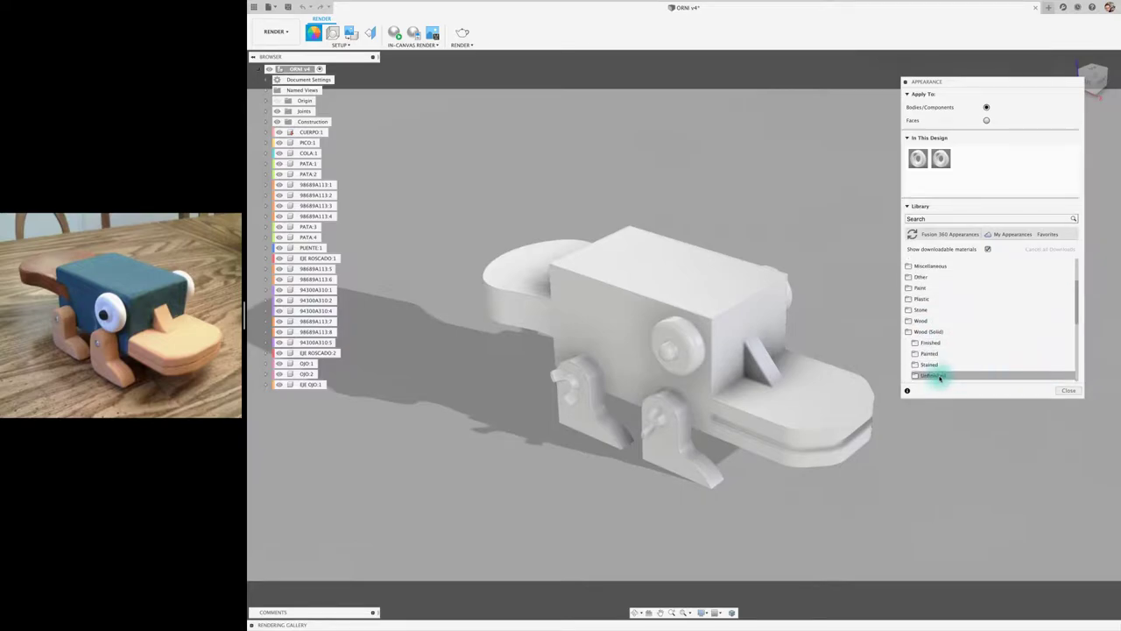
{"action": "left_click", "coordinate": [940, 377]}
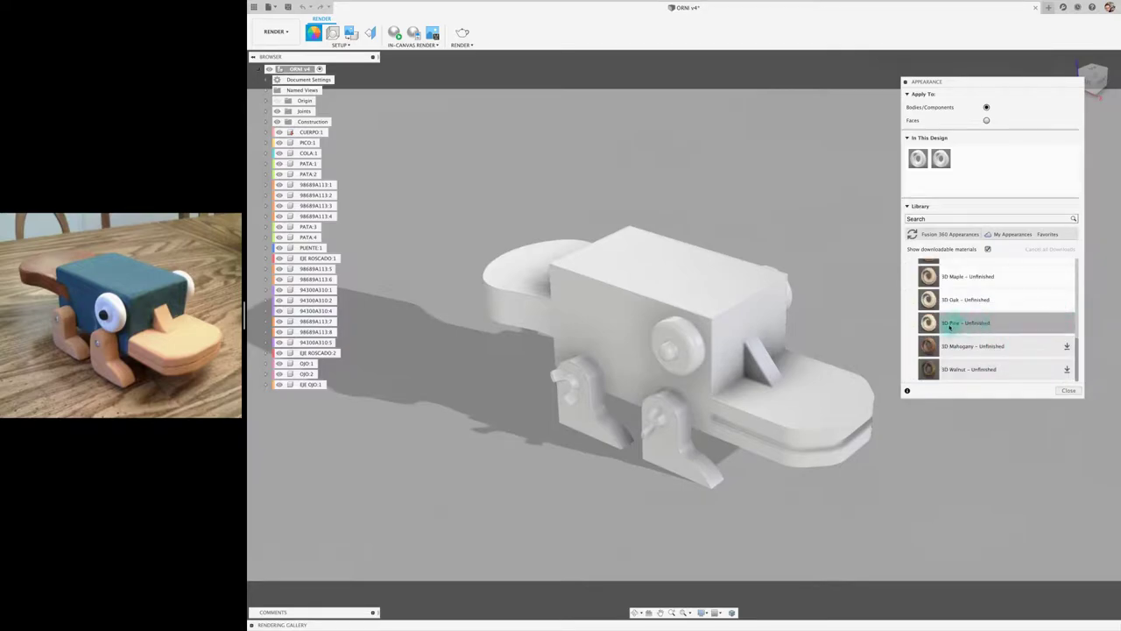
{"action": "mouse_move", "coordinate": [950, 327]}
{"action": "left_mouse_down"}
{"action": "mouse_move", "coordinate": [964, 158]}
{"action": "mouse_move", "coordinate": [689, 280]}
{"action": "left_mouse_up"}
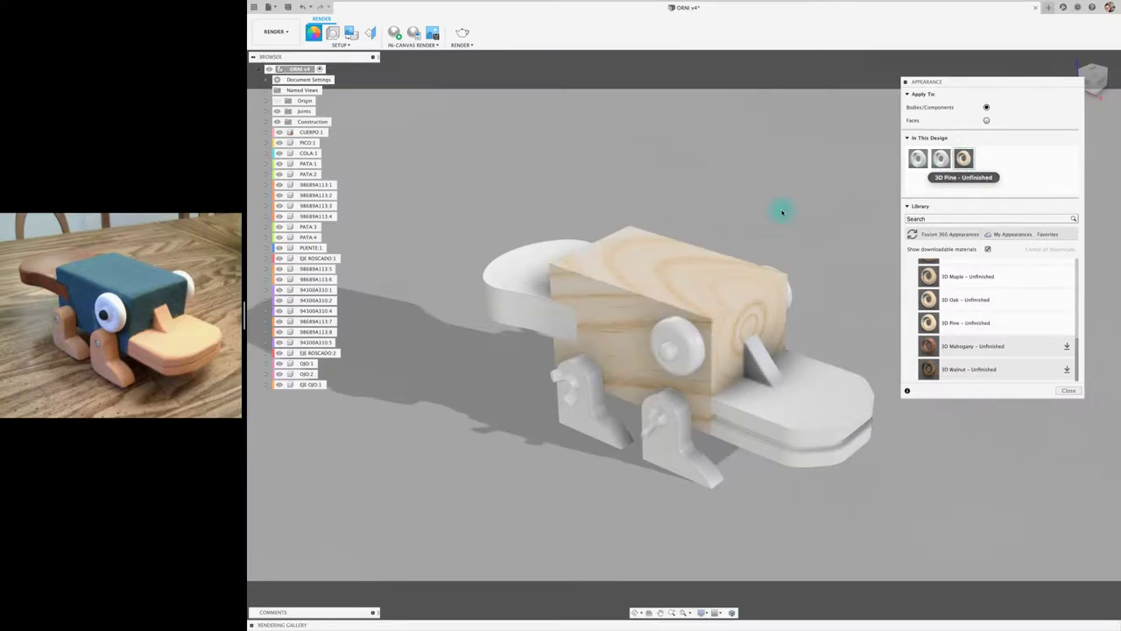
{"action": "mouse_move", "coordinate": [782, 211]}
{"action": "middle_mouse_down", "text": "shift"}
{"action": "mouse_move", "coordinate": [712, 350]}
{"action": "mouse_move", "coordinate": [675, 351]}
{"action": "mouse_move", "coordinate": [699, 333]}
{"action": "mouse_move", "coordinate": [680, 296]}
{"action": "mouse_move", "coordinate": [601, 331]}
{"action": "mouse_move", "coordinate": [778, 214]}
{"action": "middle_mouse_up", "text": "shift"}
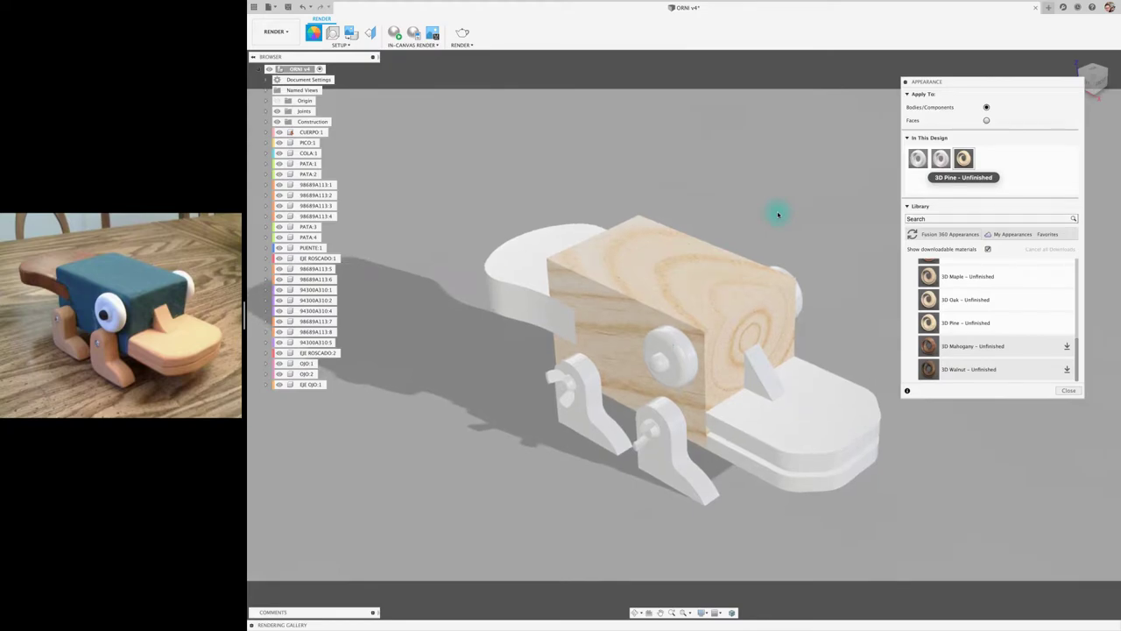
- Tint the body block's pine earlywood colour teal (71, 144, 142)
{"action": "double_click", "coordinate": [963, 158]}
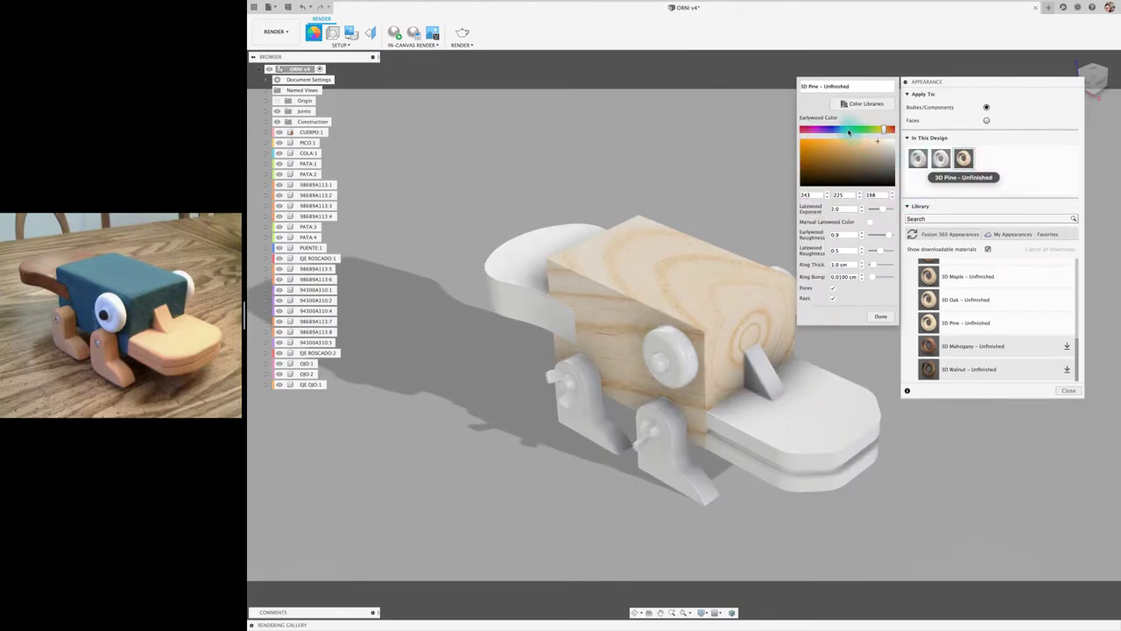
{"action": "left_click_drag", "start_coordinate": [888, 149], "coordinate": [853, 161]}
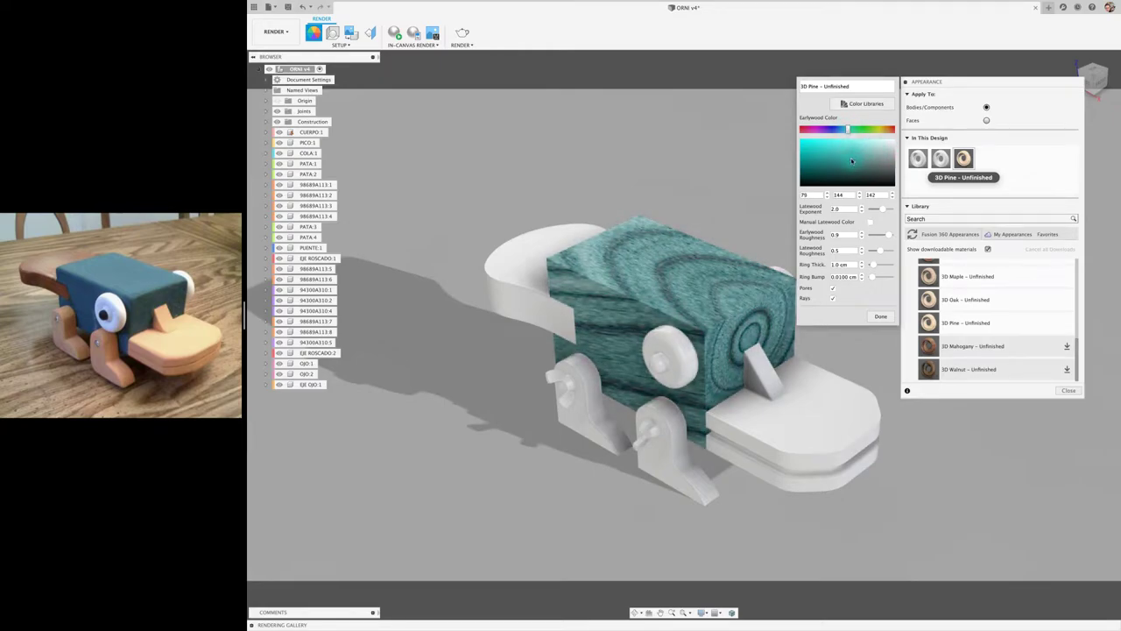
{"action": "left_click_drag", "start_coordinate": [851, 160], "coordinate": [847, 158]}
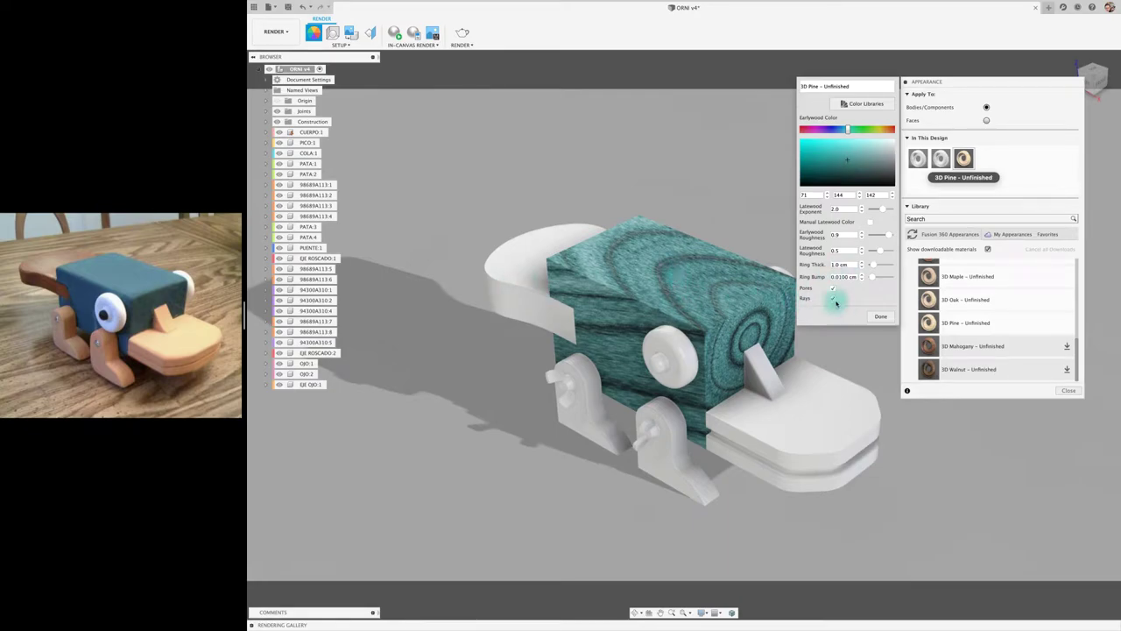
- Deepen the ring bump, raise latewood roughness to 0.9, and lower latewood exponent to 1.6
{"action": "left_click", "coordinate": [838, 289]}
{"action": "left_click", "coordinate": [872, 278]}
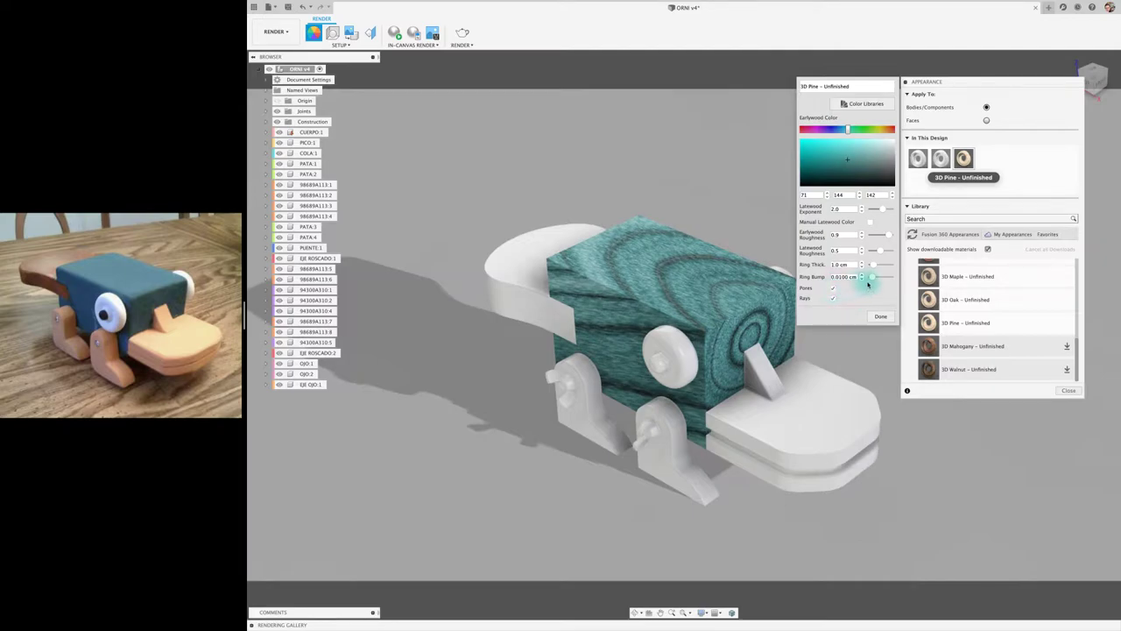
{"action": "left_click_drag", "start_coordinate": [876, 277], "coordinate": [875, 267]}
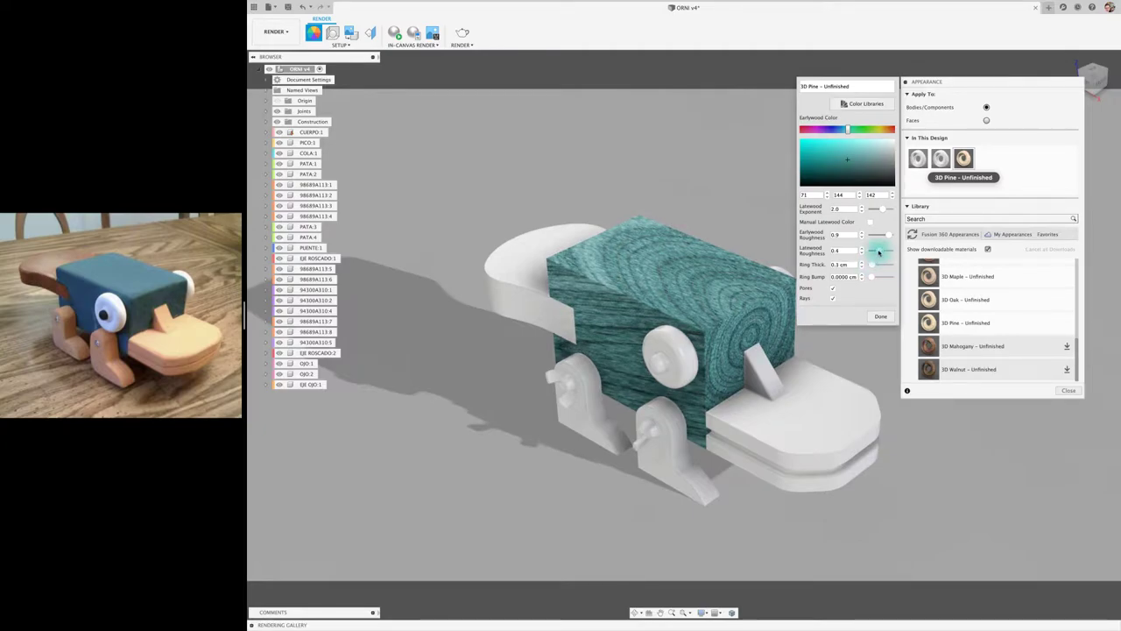
{"action": "mouse_move", "coordinate": [880, 252]}
{"action": "left_mouse_down"}
{"action": "mouse_move", "coordinate": [870, 237]}
{"action": "mouse_move", "coordinate": [880, 236]}
{"action": "left_mouse_up"}
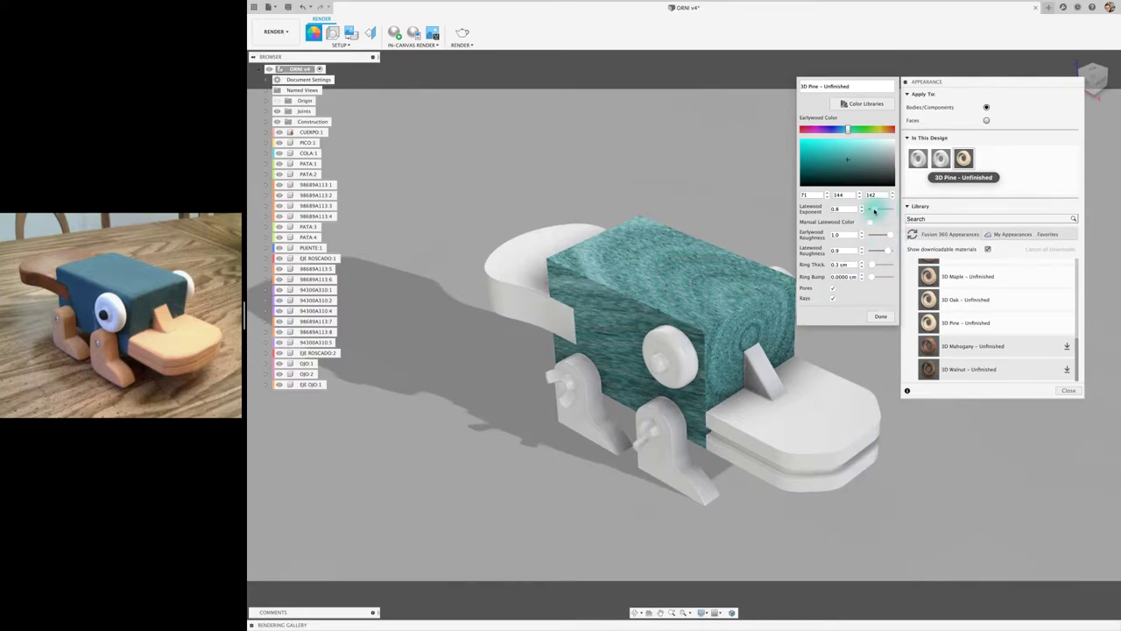
{"action": "left_click_drag", "start_coordinate": [886, 210], "coordinate": [880, 211]}
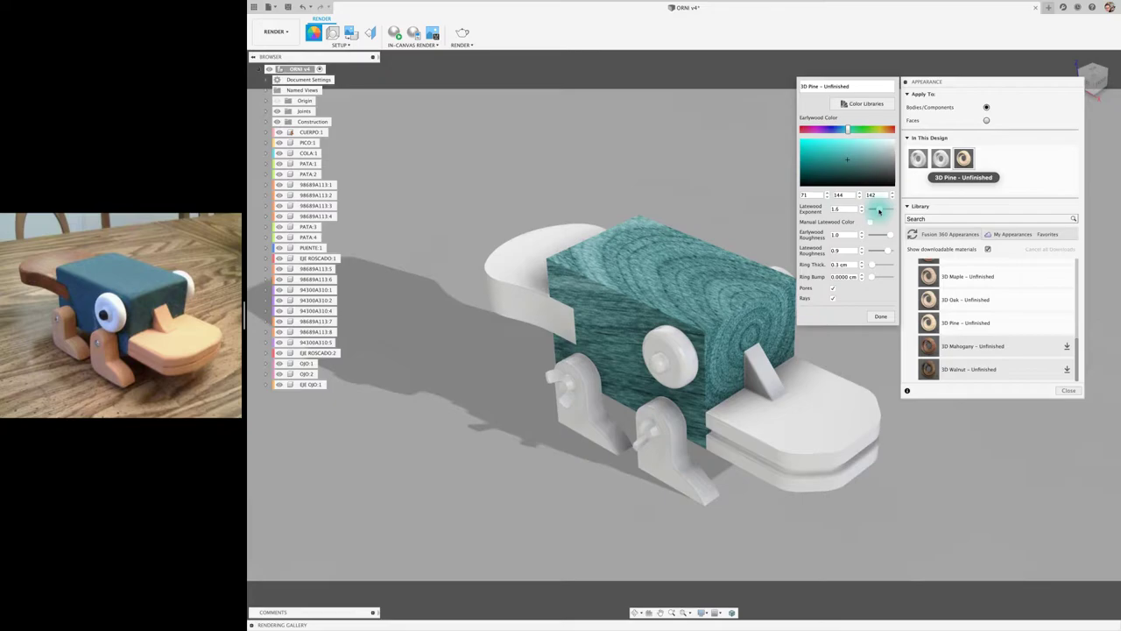
{"action": "mouse_move", "coordinate": [666, 307]}
{"action": "middle_mouse_down", "text": "shift"}
{"action": "mouse_move", "coordinate": [711, 328]}
{"action": "mouse_move", "coordinate": [815, 338]}
{"action": "middle_mouse_up", "text": "shift"}
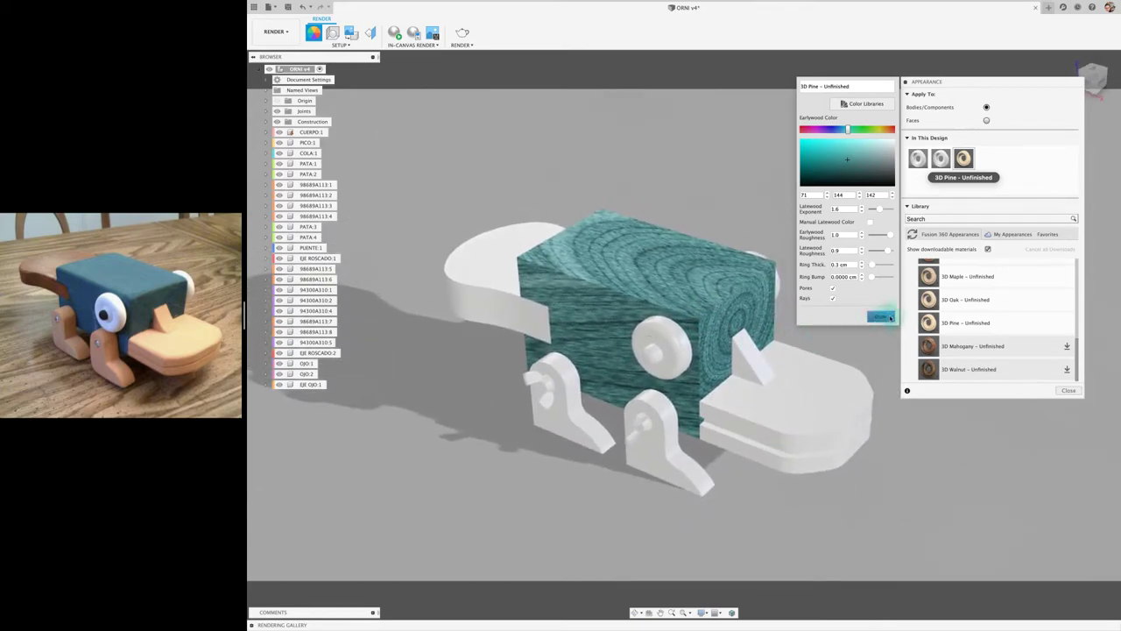
{"action": "left_click", "coordinate": [881, 317]}
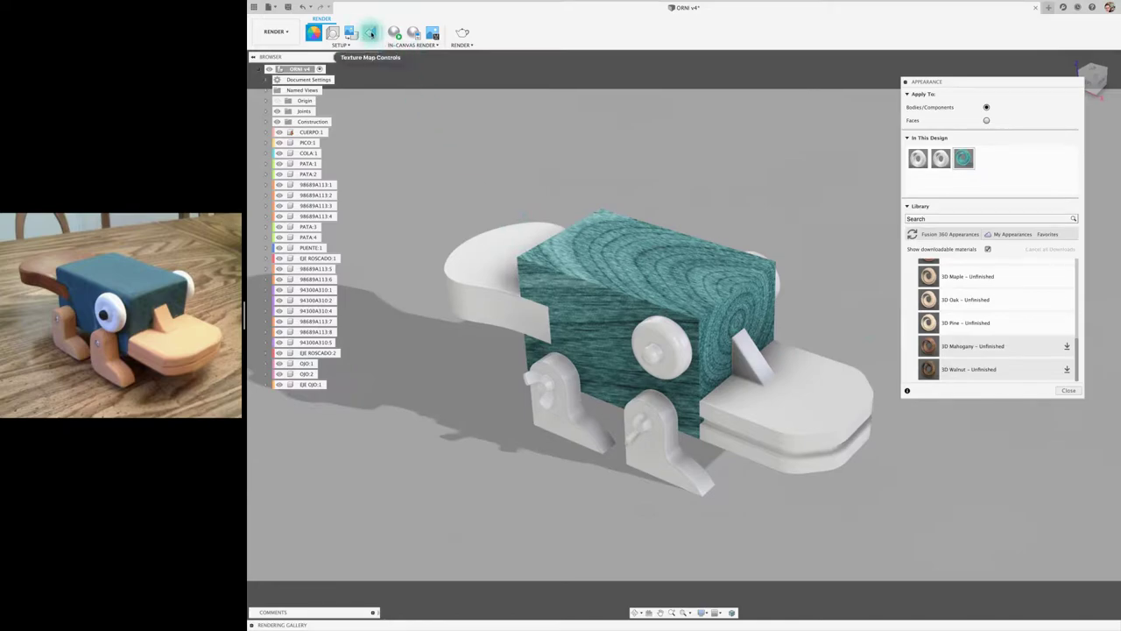
- Select the body block for texture mapping and slide its wood texture along Z
{"action": "left_click", "coordinate": [371, 34]}
{"action": "left_click", "coordinate": [595, 305]}
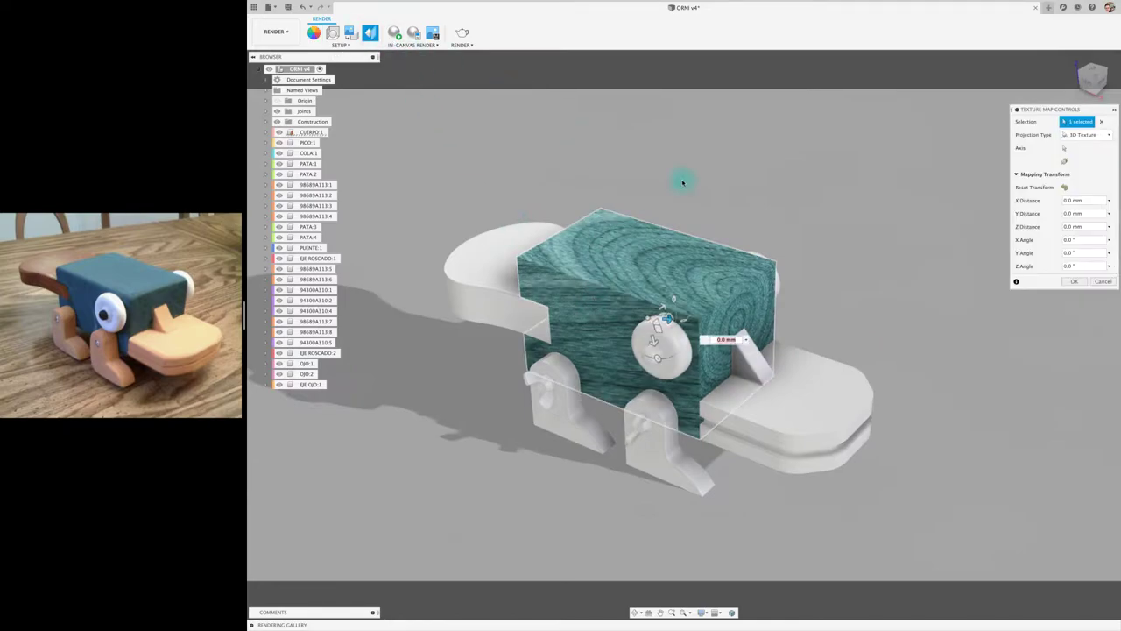
{"action": "left_click_drag", "start_coordinate": [1042, 108], "coordinate": [794, 96]}
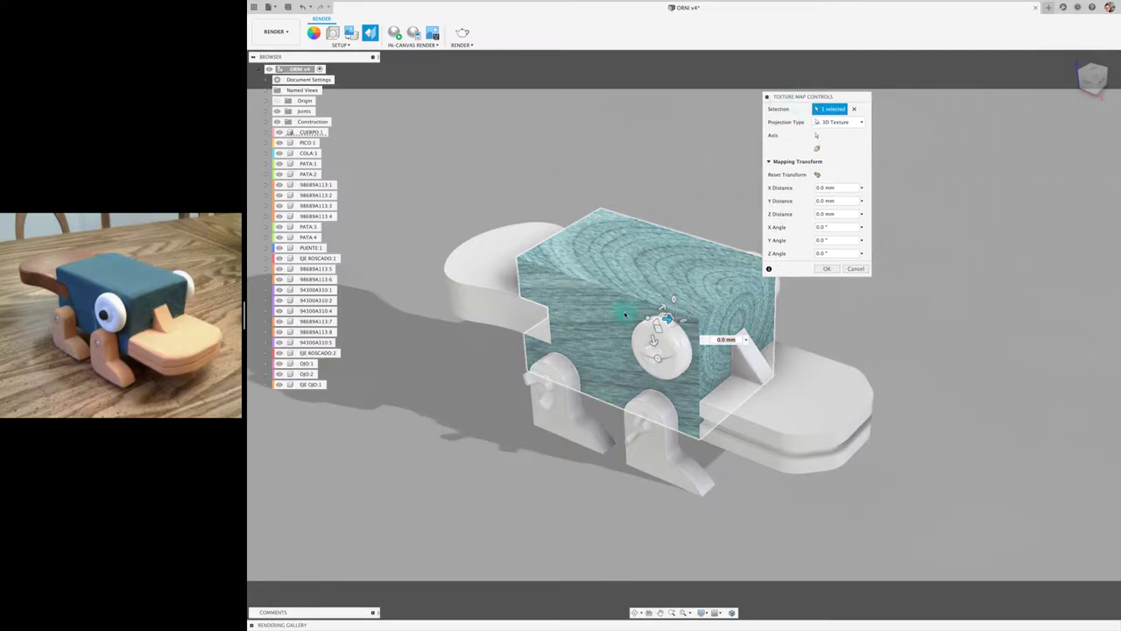
{"action": "mouse_move", "coordinate": [681, 320]}
{"action": "left_mouse_down"}
{"action": "mouse_move", "coordinate": [453, 302]}
{"action": "mouse_move", "coordinate": [616, 317]}
{"action": "mouse_move", "coordinate": [601, 321]}
{"action": "mouse_move", "coordinate": [599, 355]}
{"action": "mouse_move", "coordinate": [766, 372]}
{"action": "mouse_move", "coordinate": [740, 354]}
{"action": "left_mouse_up"}
- Keep 3D Texture projection, best-fit the grain to the block, and rotate it 12.4° about Y
{"action": "left_click", "coordinate": [861, 123]}
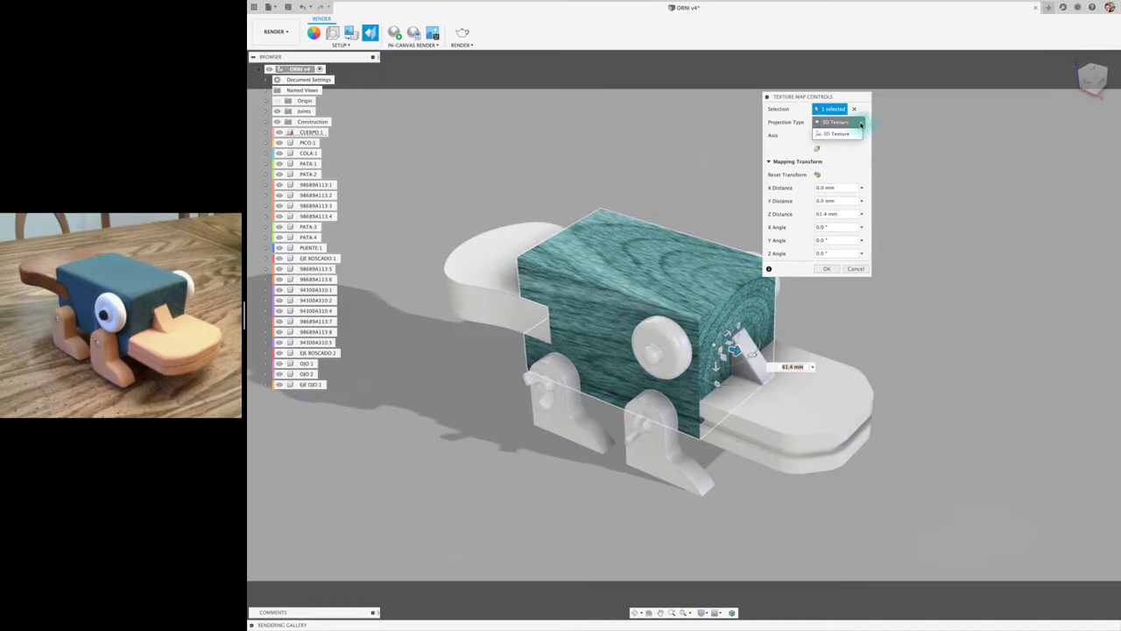
{"action": "left_click", "coordinate": [859, 160]}
{"action": "left_click", "coordinate": [858, 159]}
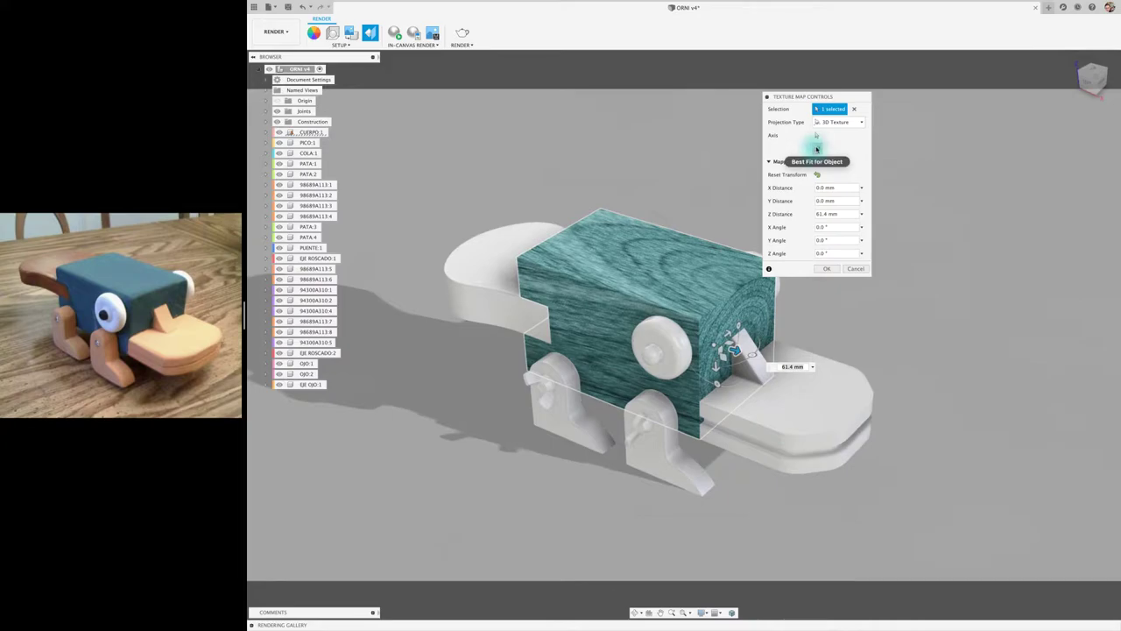
{"action": "left_click", "coordinate": [817, 147]}
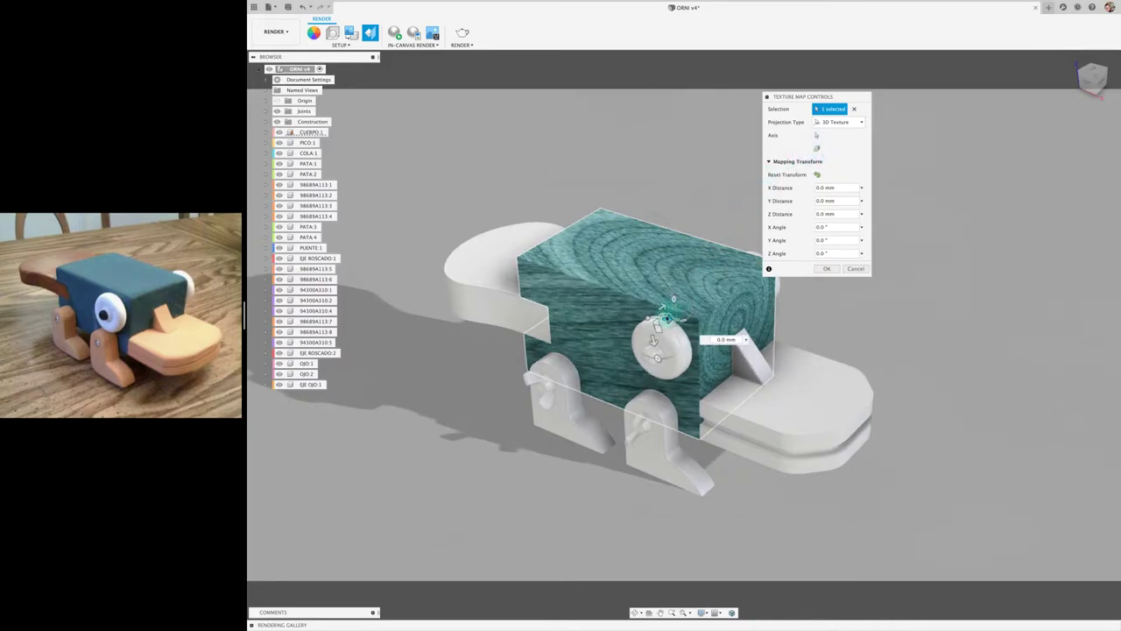
{"action": "left_click", "coordinate": [817, 147]}
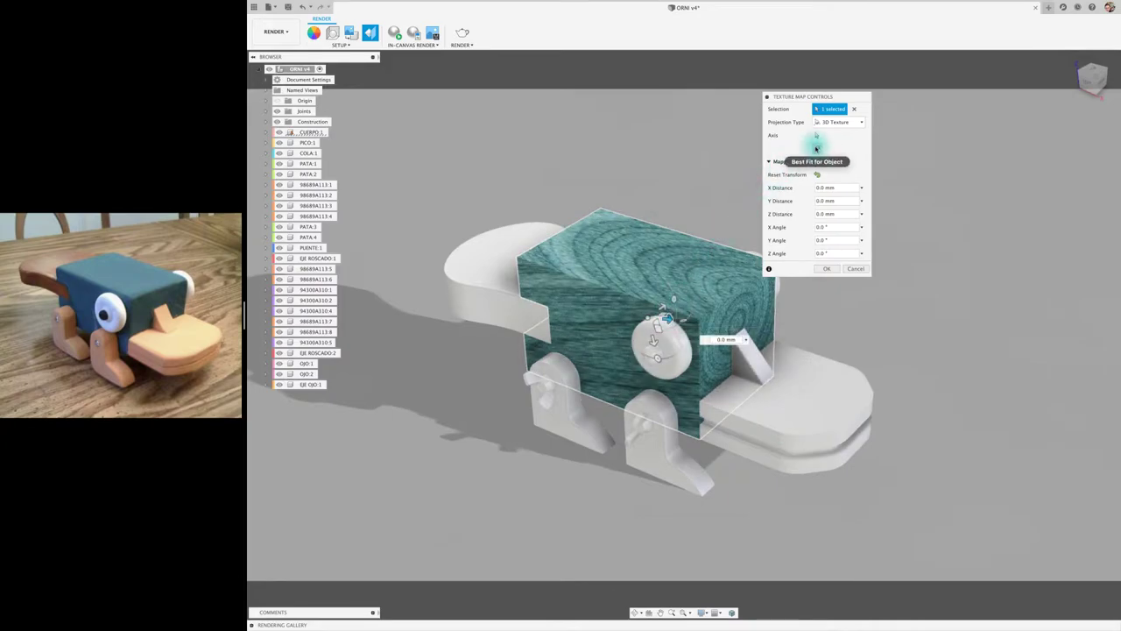
{"action": "left_click", "coordinate": [631, 296]}
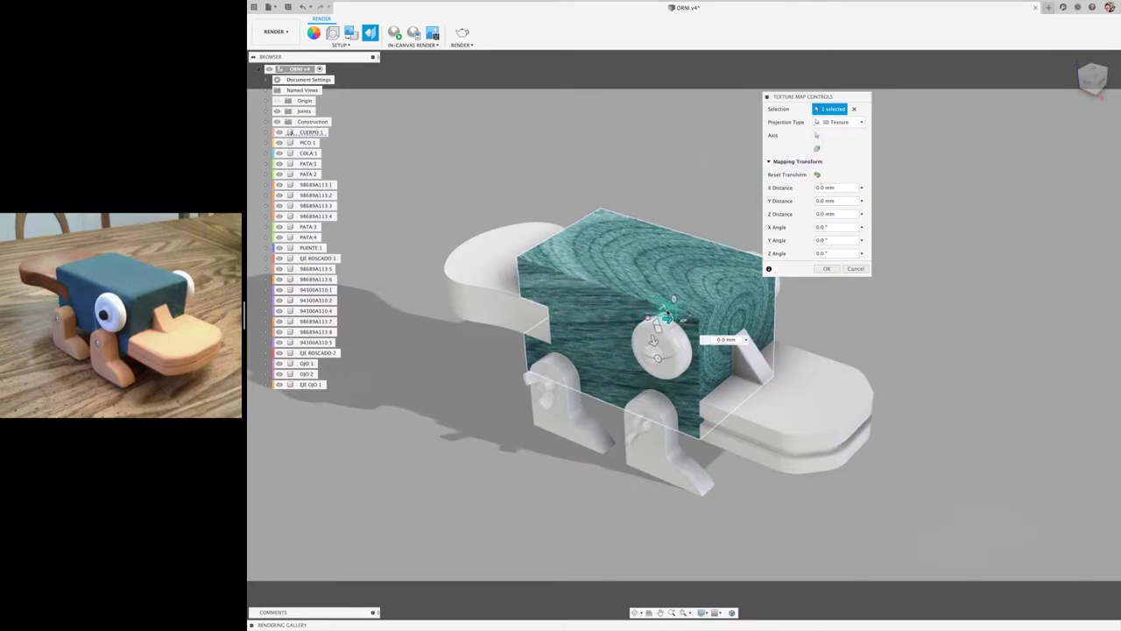
{"action": "left_click_drag", "start_coordinate": [664, 306], "coordinate": [670, 331]}
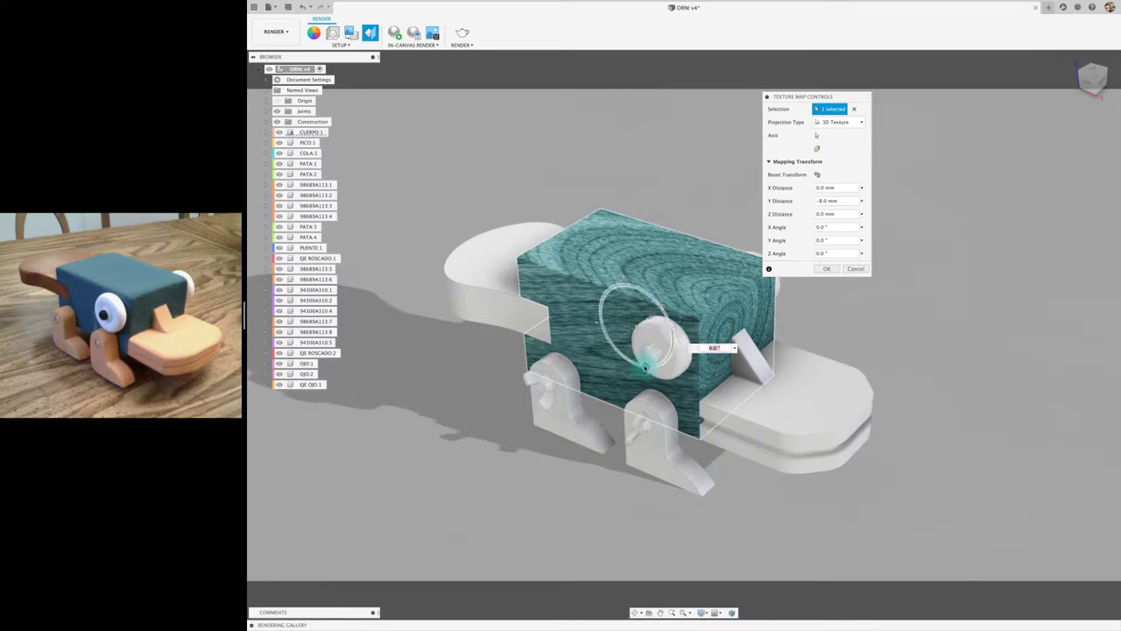
{"action": "left_click_drag", "start_coordinate": [646, 361], "coordinate": [652, 337]}
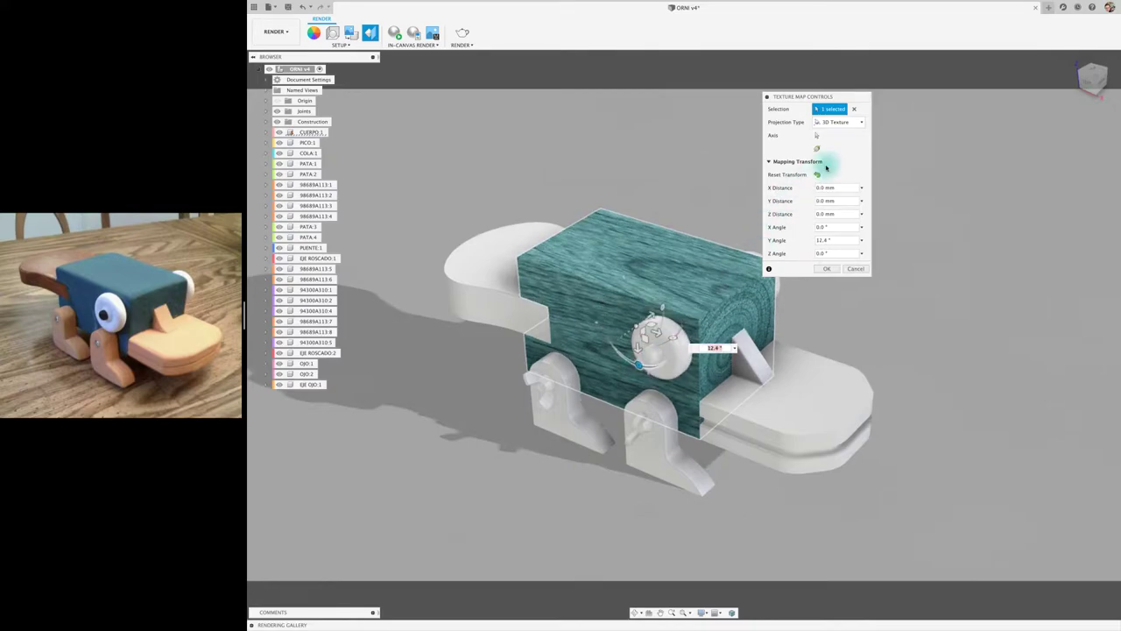
{"action": "left_click", "coordinate": [854, 123]}
{"action": "left_click", "coordinate": [868, 140]}
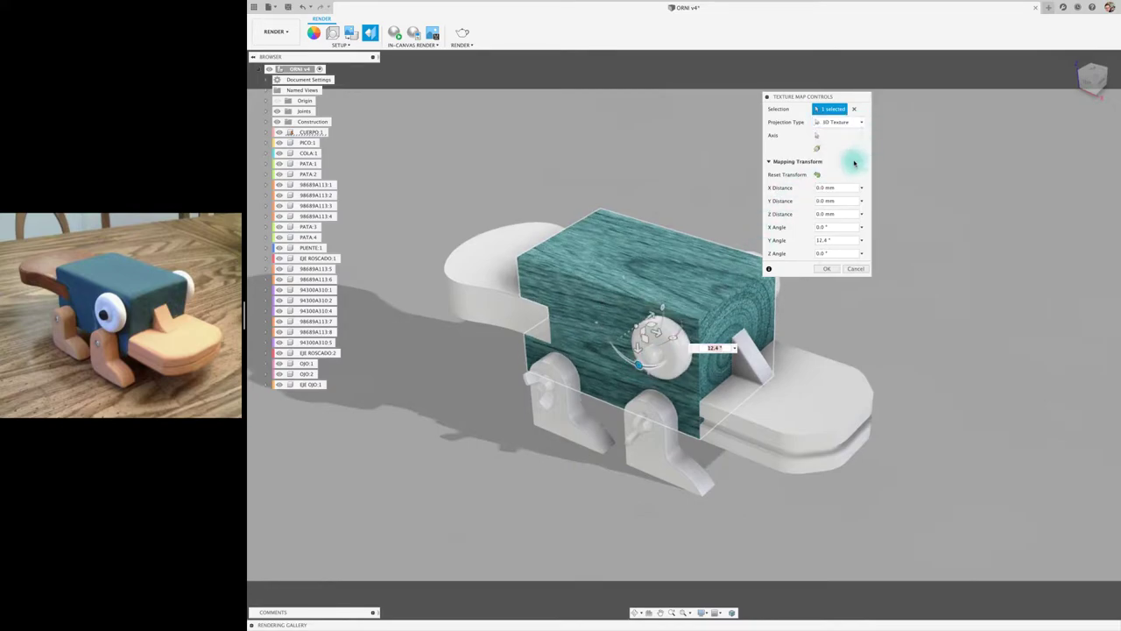
{"action": "left_click", "coordinate": [827, 269]}
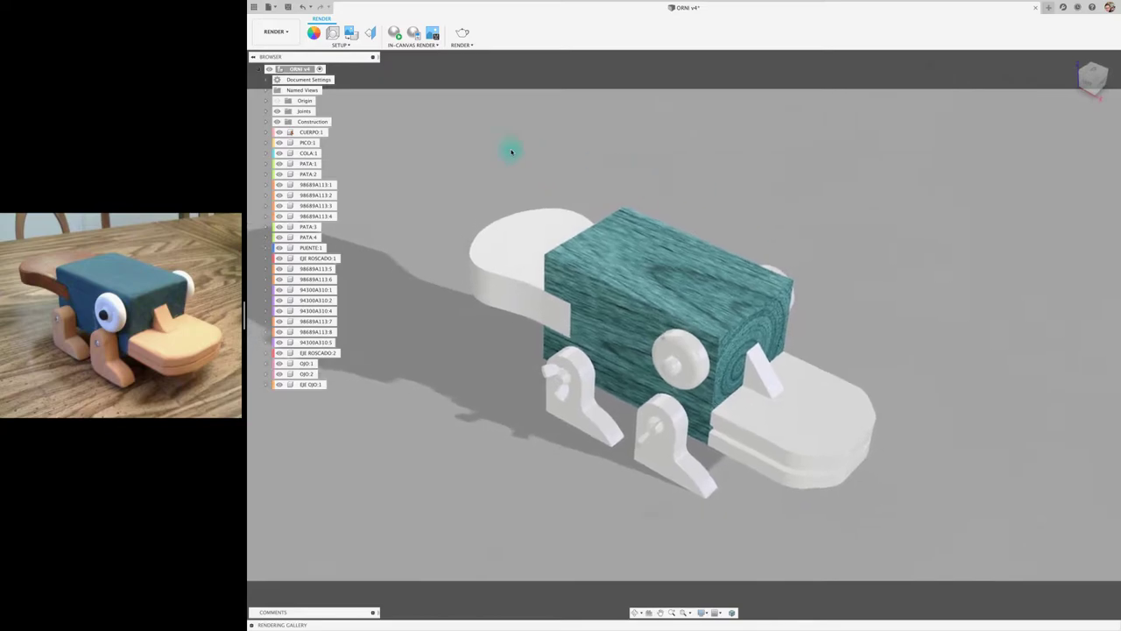
- Duplicate the teal pine appearance, tint the copy yellow, and apply it to the tail (COLA)
{"action": "left_click", "coordinate": [320, 33]}
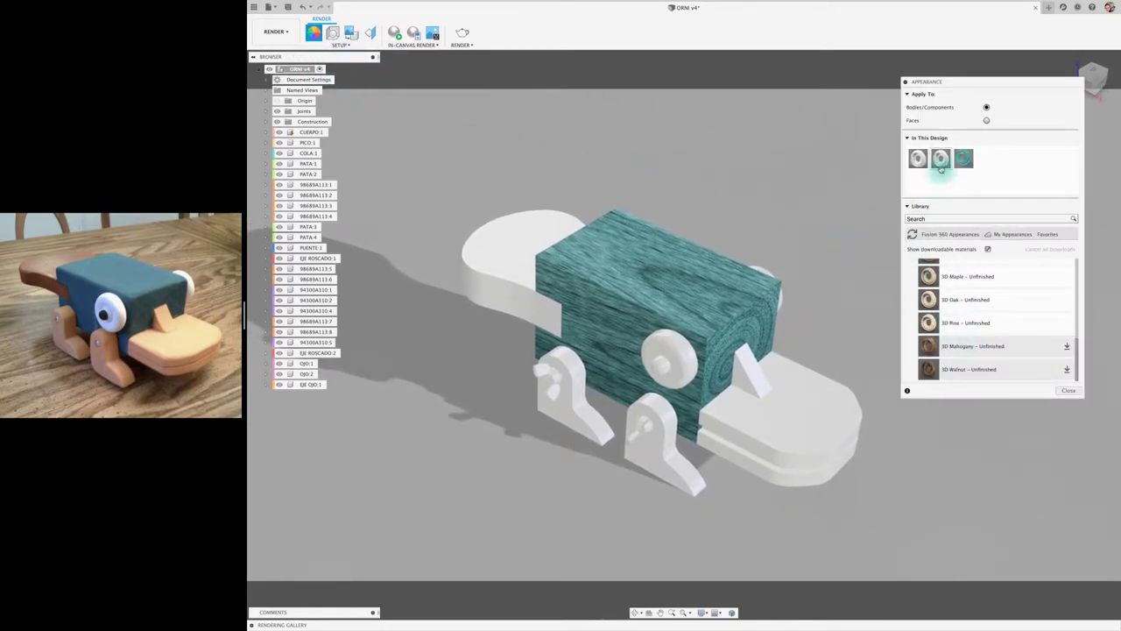
{"action": "right_click", "coordinate": [964, 159]}
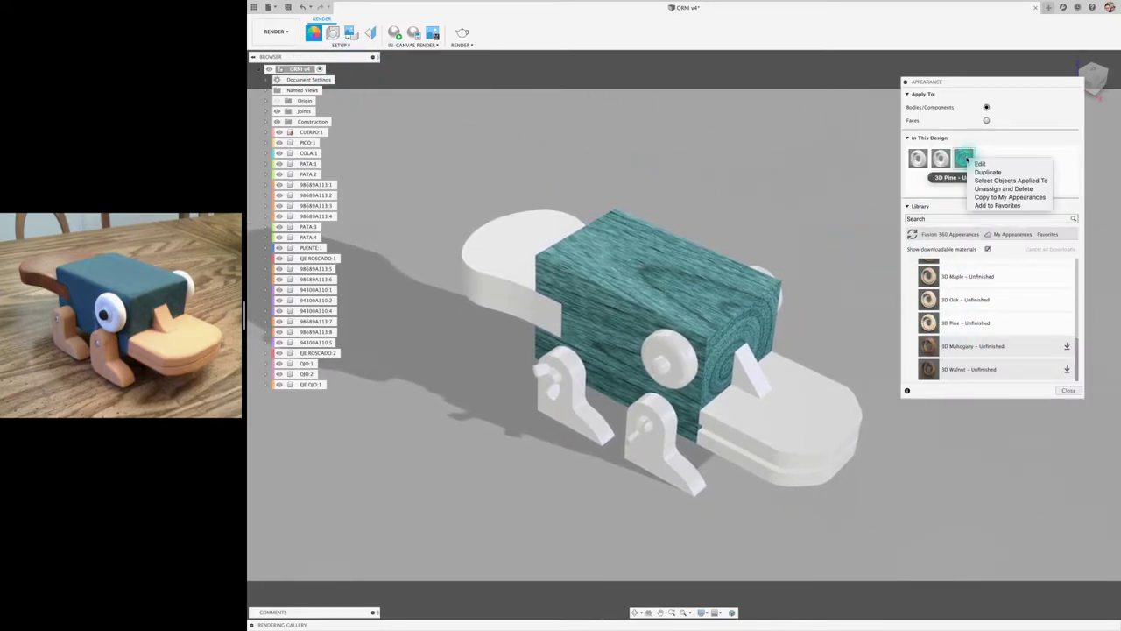
{"action": "left_click", "coordinate": [988, 171]}
{"action": "double_click", "coordinate": [986, 160]}
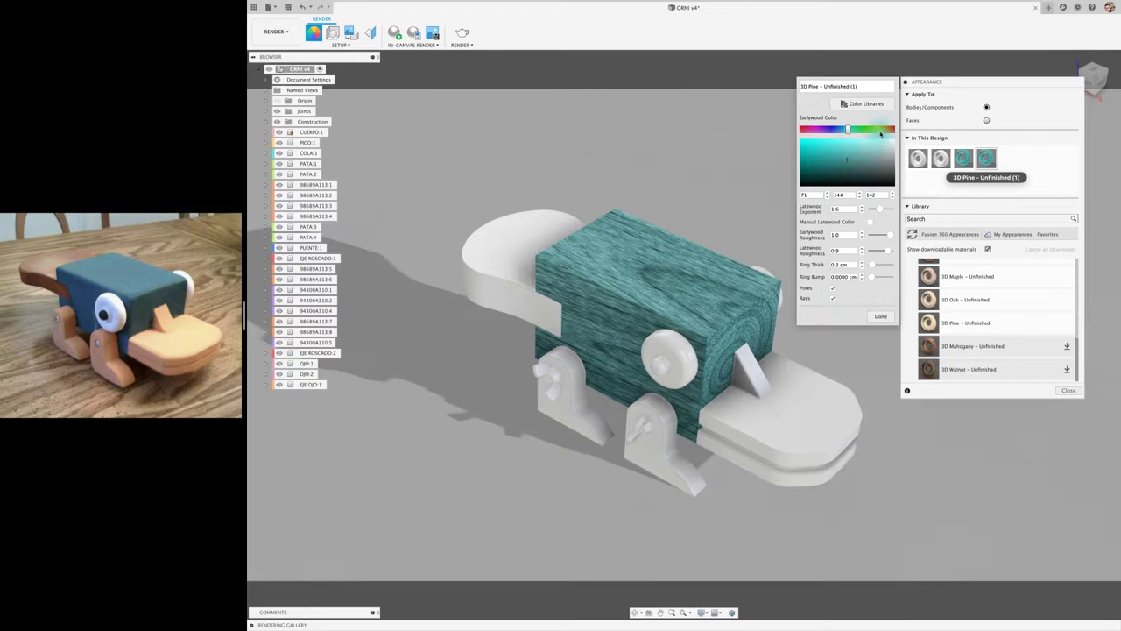
{"action": "left_click", "coordinate": [879, 133]}
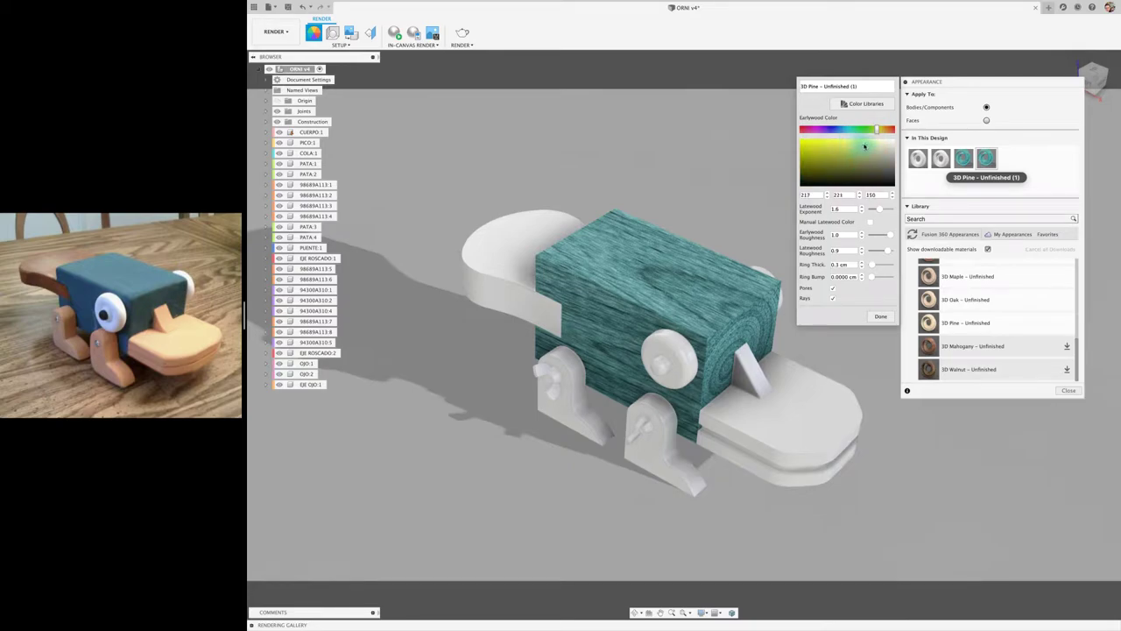
{"action": "left_click_drag", "start_coordinate": [865, 146], "coordinate": [818, 144]}
{"action": "left_click", "coordinate": [986, 160]}
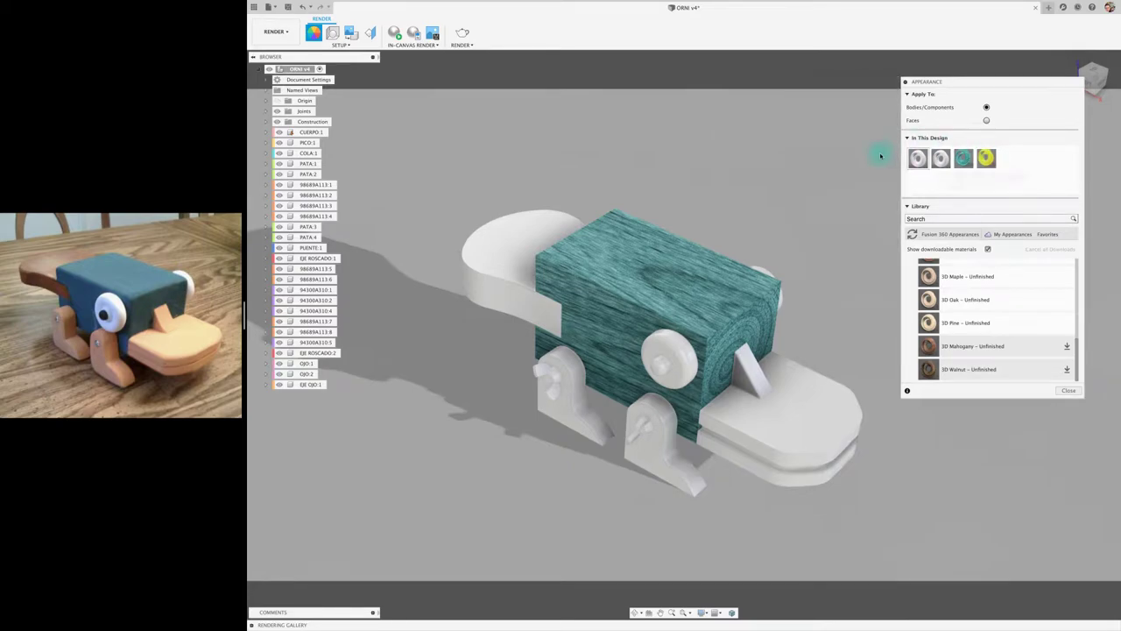
{"action": "left_click_drag", "start_coordinate": [986, 158], "coordinate": [612, 201]}
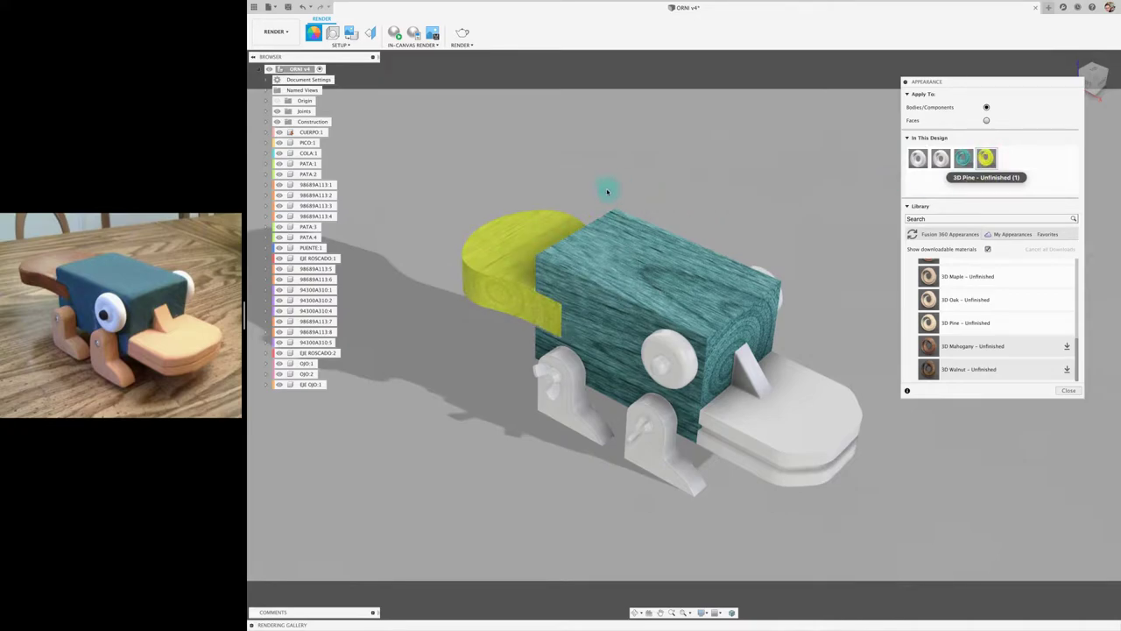
- Darken the tail's wood to a tan-brown earlywood colour of 141, 123, 65
{"action": "scroll", "coordinate": [607, 191], "scroll_direction": "up", "scroll_amount": 3}
{"action": "scroll", "coordinate": [570, 187], "scroll_direction": "up", "scroll_amount": 2}
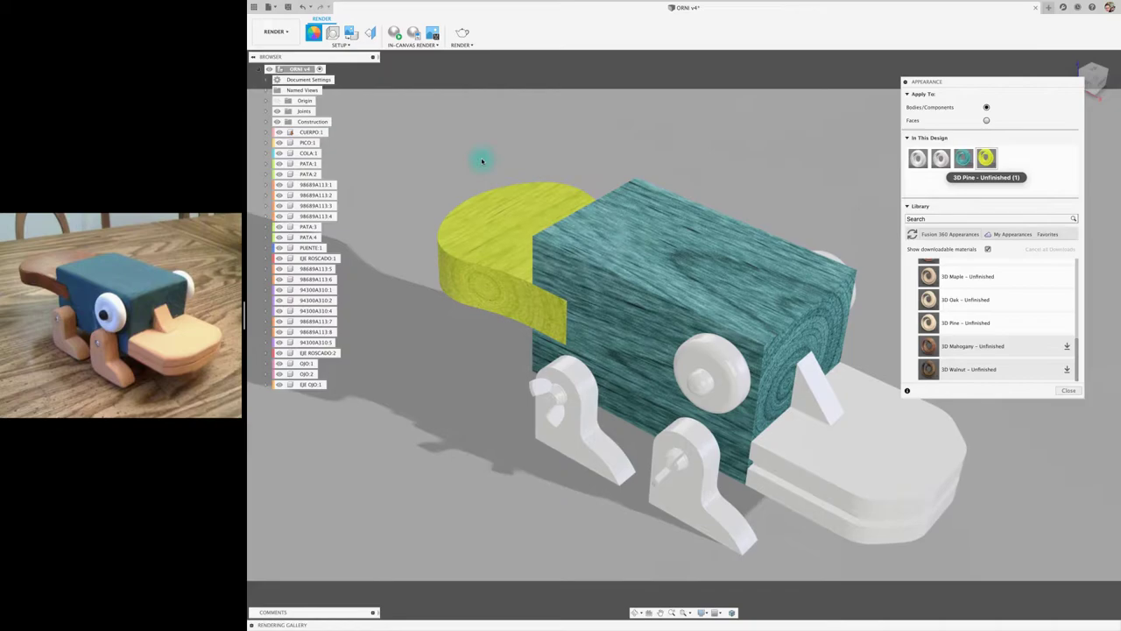
{"action": "scroll", "coordinate": [482, 161], "scroll_direction": "down", "scroll_amount": 2}
{"action": "double_click", "coordinate": [986, 157]}
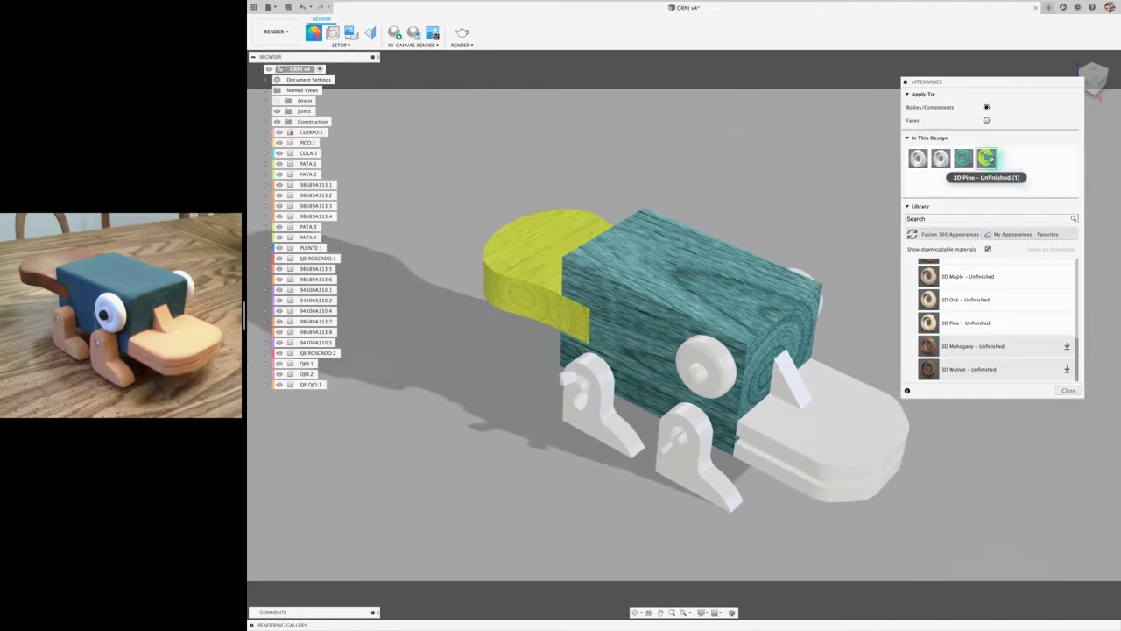
{"action": "left_click_drag", "start_coordinate": [825, 162], "coordinate": [819, 156]}
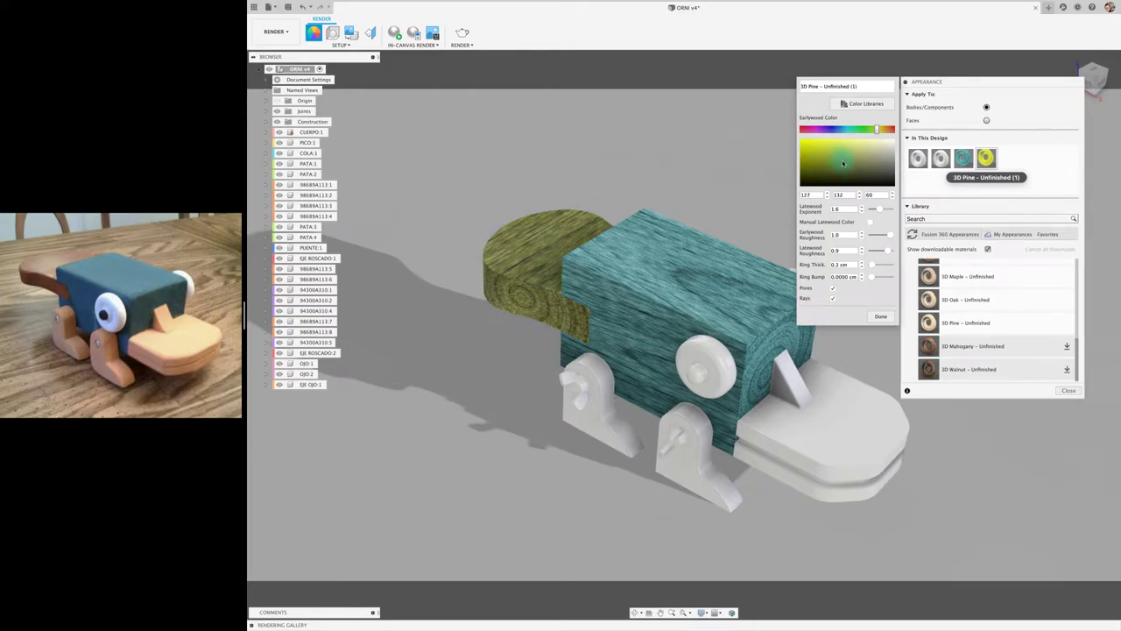
{"action": "left_click", "coordinate": [882, 130]}
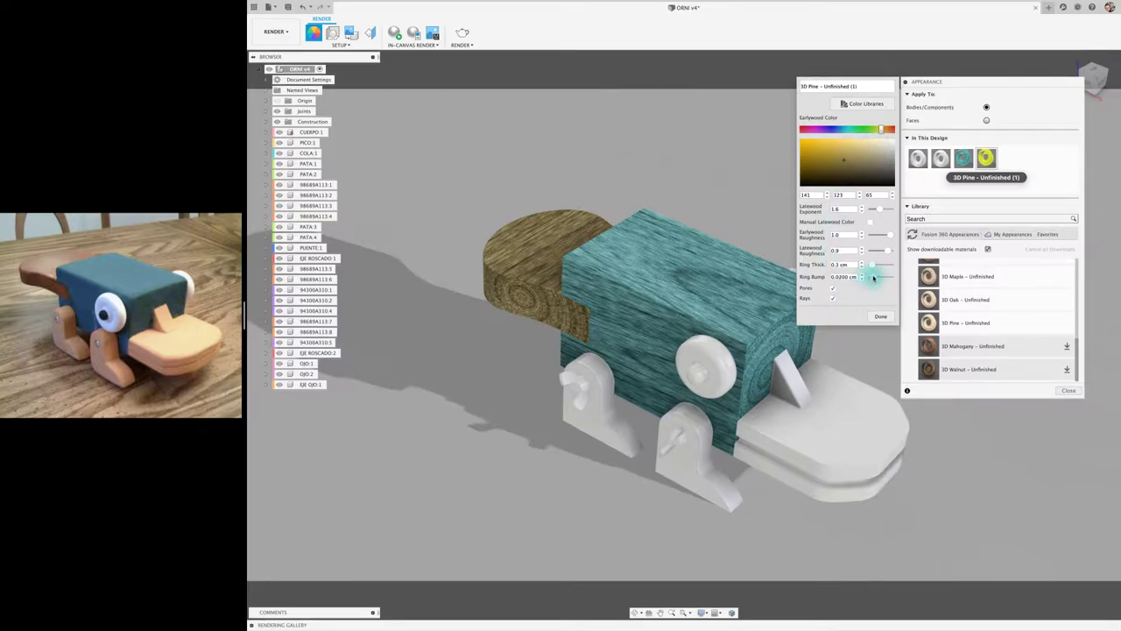
{"action": "left_click", "coordinate": [878, 318]}
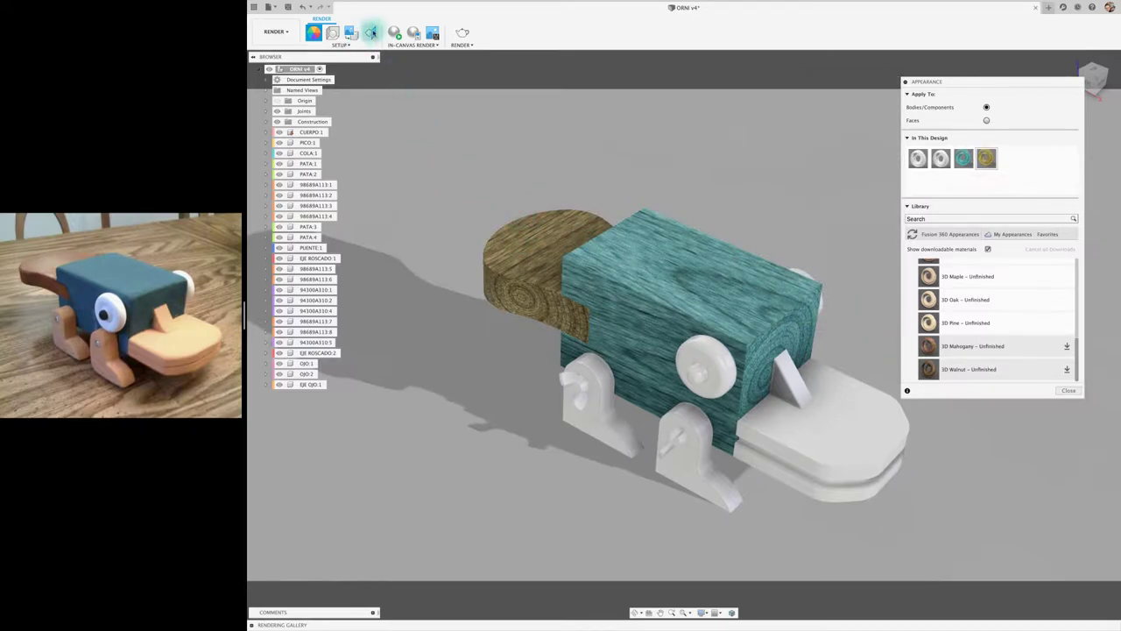
- Rotate the tail's wood grain so the rings wrap its edge, offset 58.4 mm along Z
{"action": "left_click", "coordinate": [371, 32]}
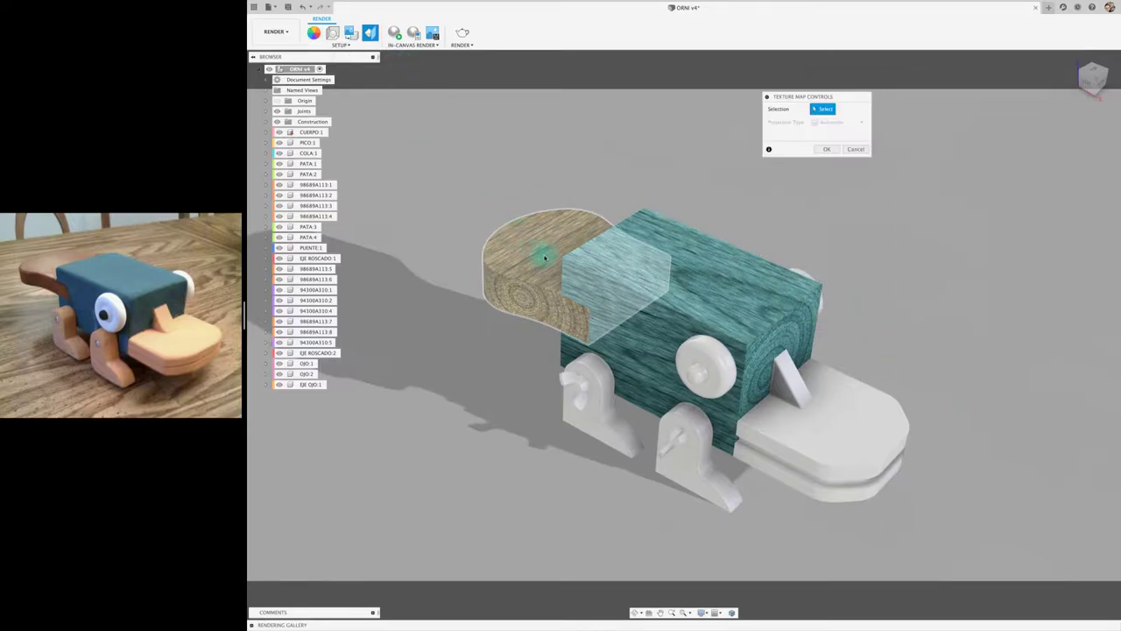
{"action": "left_click", "coordinate": [548, 249]}
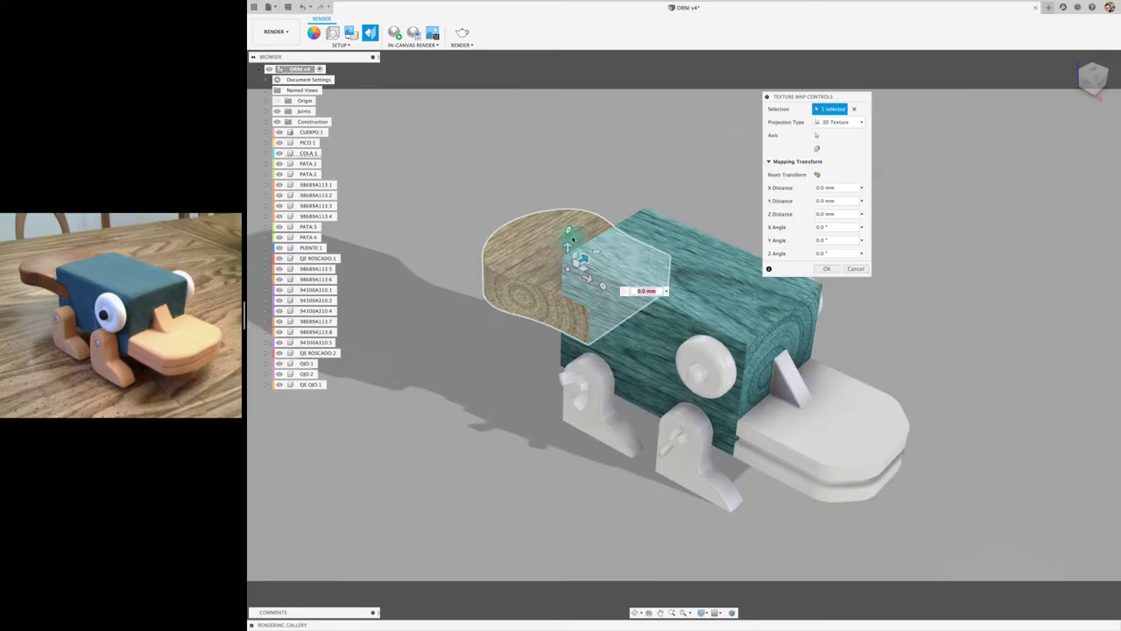
{"action": "mouse_move", "coordinate": [601, 254]}
{"action": "left_mouse_down"}
{"action": "mouse_move", "coordinate": [515, 254]}
{"action": "mouse_move", "coordinate": [545, 259]}
{"action": "mouse_move", "coordinate": [450, 225]}
{"action": "left_mouse_up"}
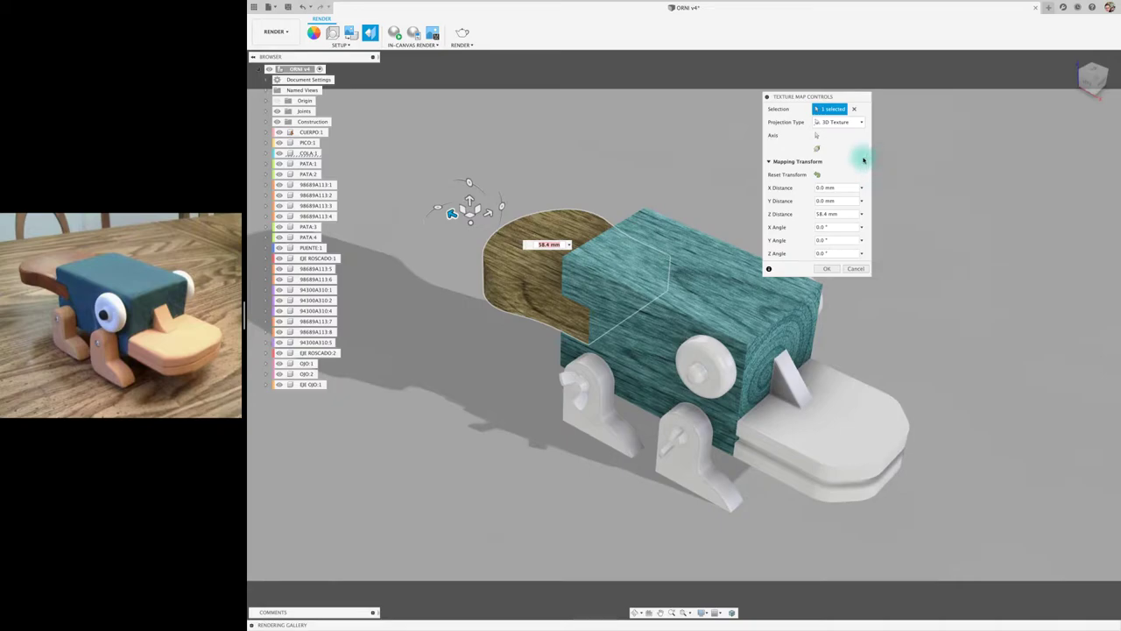
{"action": "left_click", "coordinate": [830, 269]}
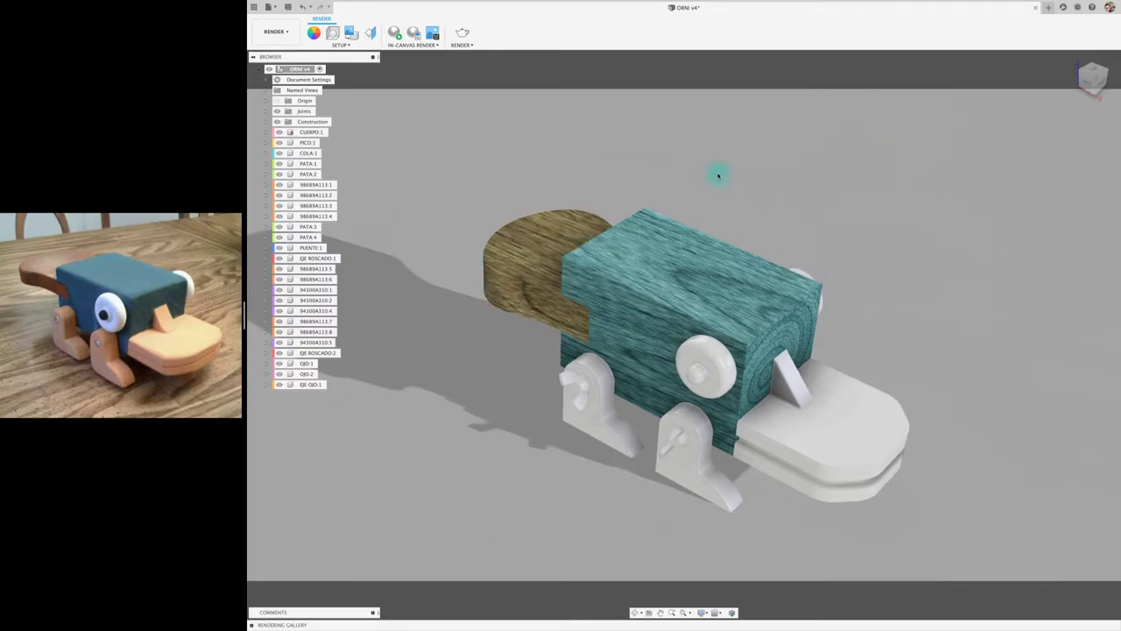
{"action": "left_click", "coordinate": [314, 32]}
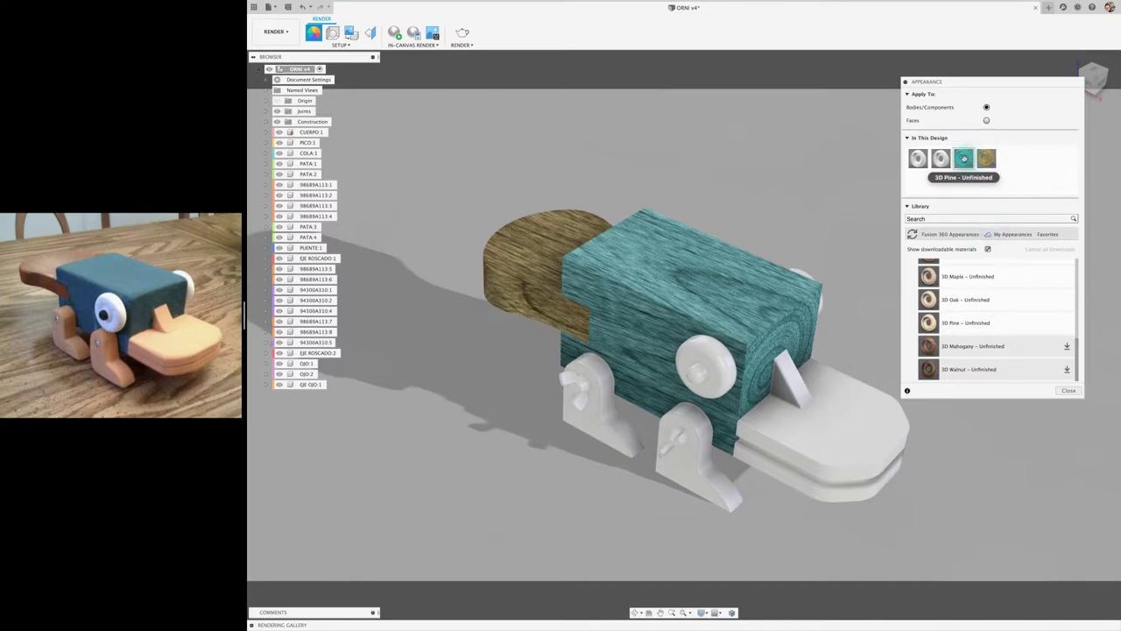
- Duplicate the teal pine, apply it to the side eye, and lighten its colour
{"action": "right_click", "coordinate": [964, 158]}
{"action": "left_click", "coordinate": [981, 173]}
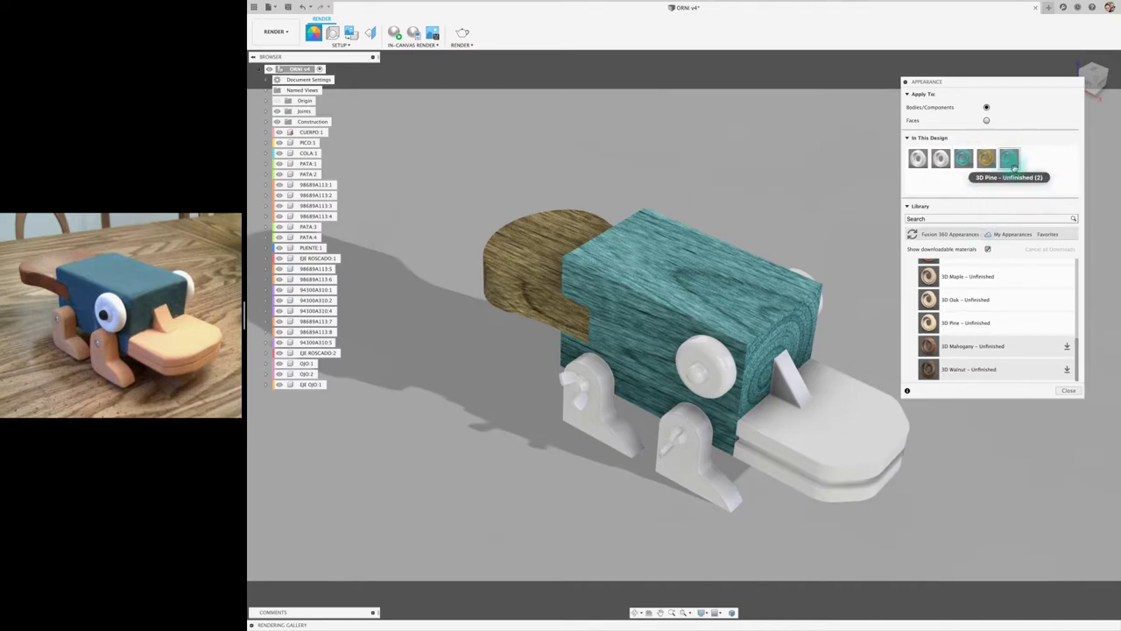
{"action": "left_click_drag", "start_coordinate": [1010, 160], "coordinate": [727, 366]}
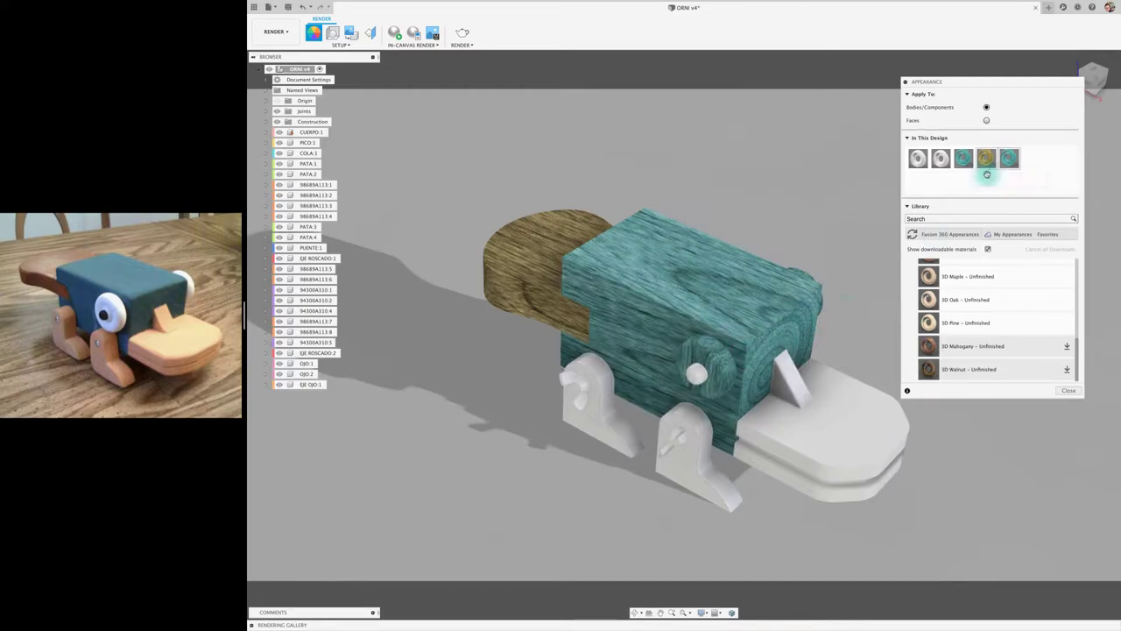
{"action": "double_click", "coordinate": [1012, 160]}
{"action": "left_click_drag", "start_coordinate": [866, 190], "coordinate": [876, 151]}
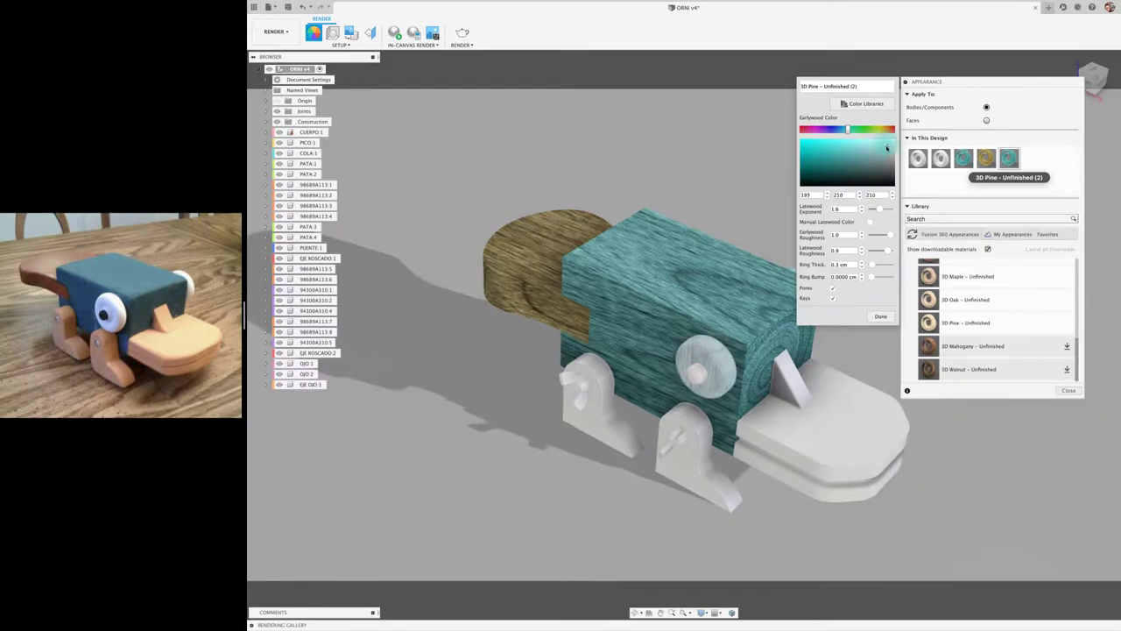
{"action": "left_click", "coordinate": [878, 319]}
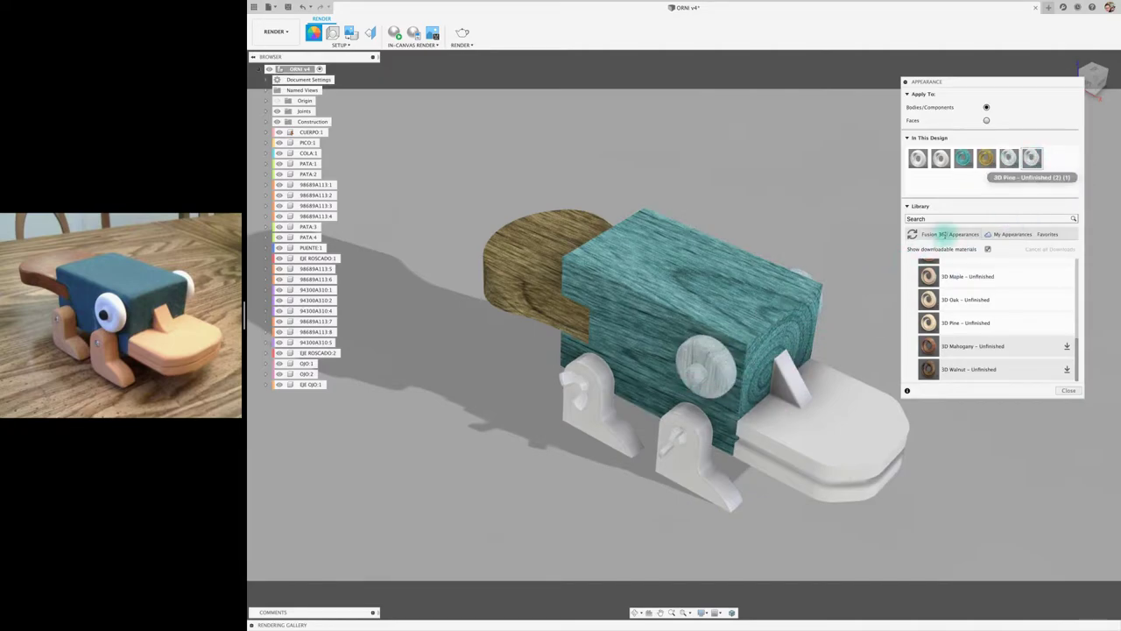
- Make the newest copy near-black (35, 42, 42) for the pupil and put brown wood on the front leg
{"action": "double_click", "coordinate": [1032, 158]}
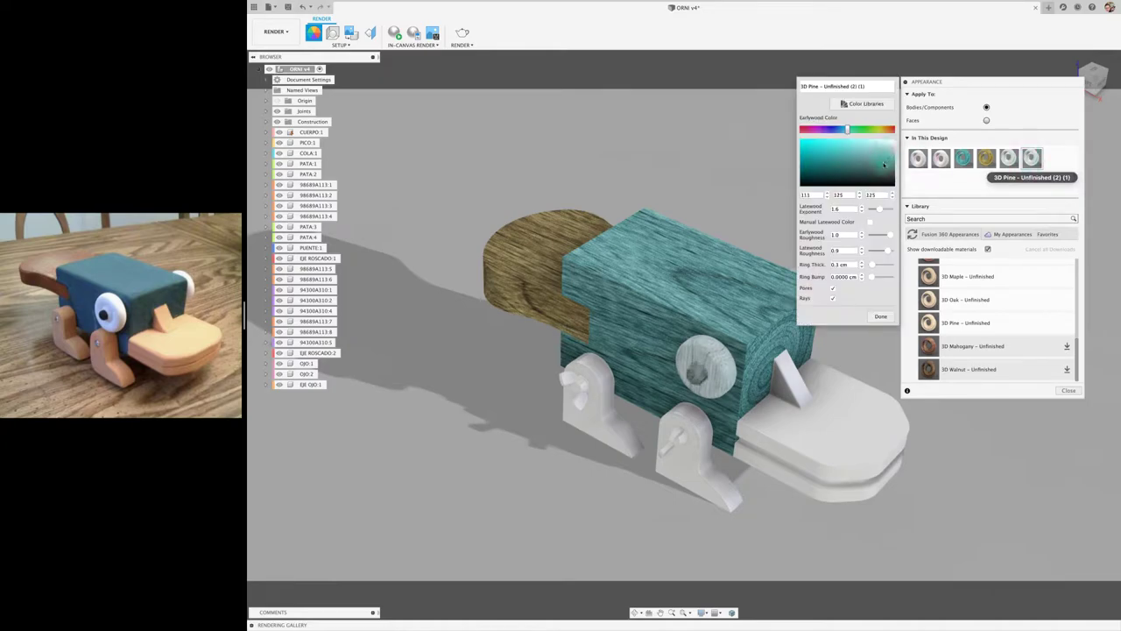
{"action": "left_click", "coordinate": [875, 313]}
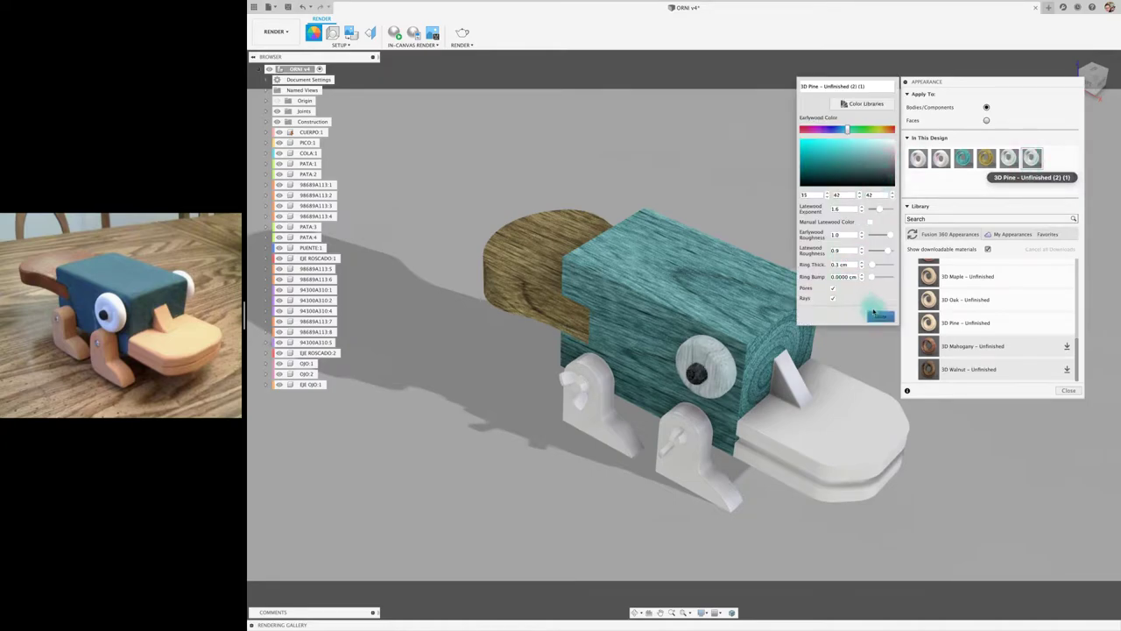
{"action": "mouse_move", "coordinate": [986, 158]}
{"action": "left_mouse_down"}
{"action": "mouse_move", "coordinate": [701, 482]}
{"action": "mouse_move", "coordinate": [662, 492]}
{"action": "left_mouse_up"}
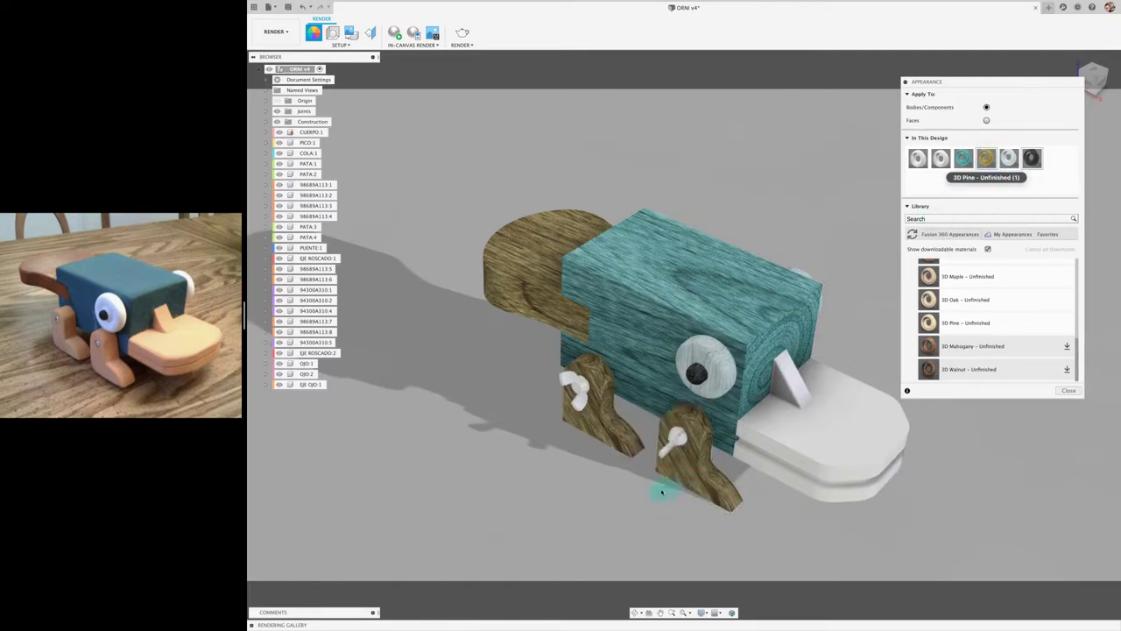
- Rotate the front leg's wood grain and offset it 3.2 mm along Z
{"action": "left_click", "coordinate": [369, 33]}
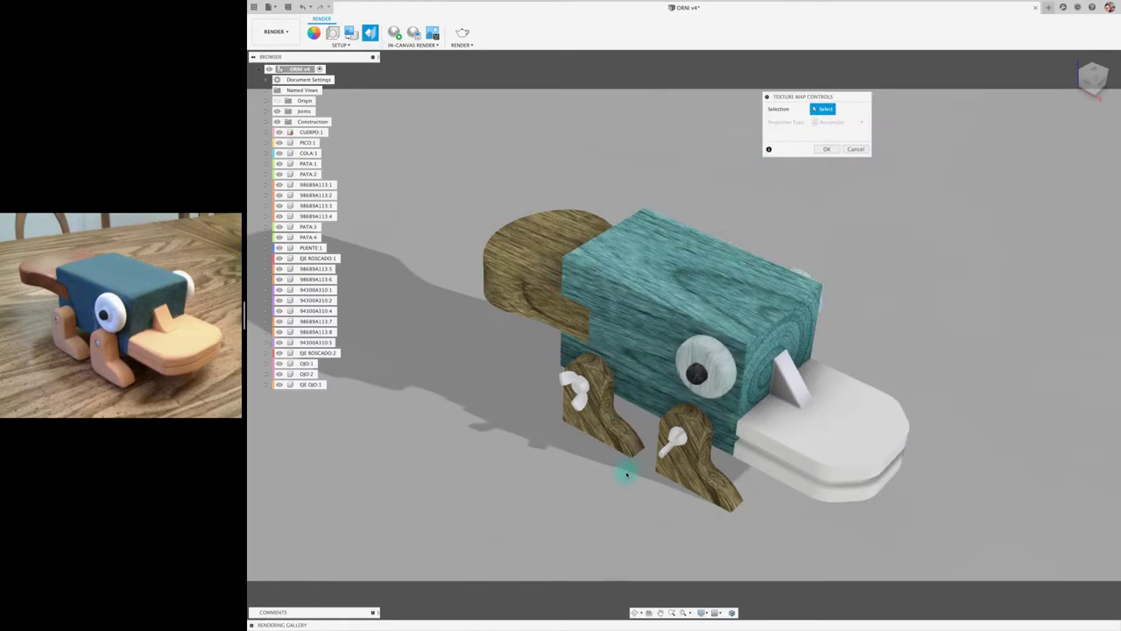
{"action": "left_click", "coordinate": [690, 477]}
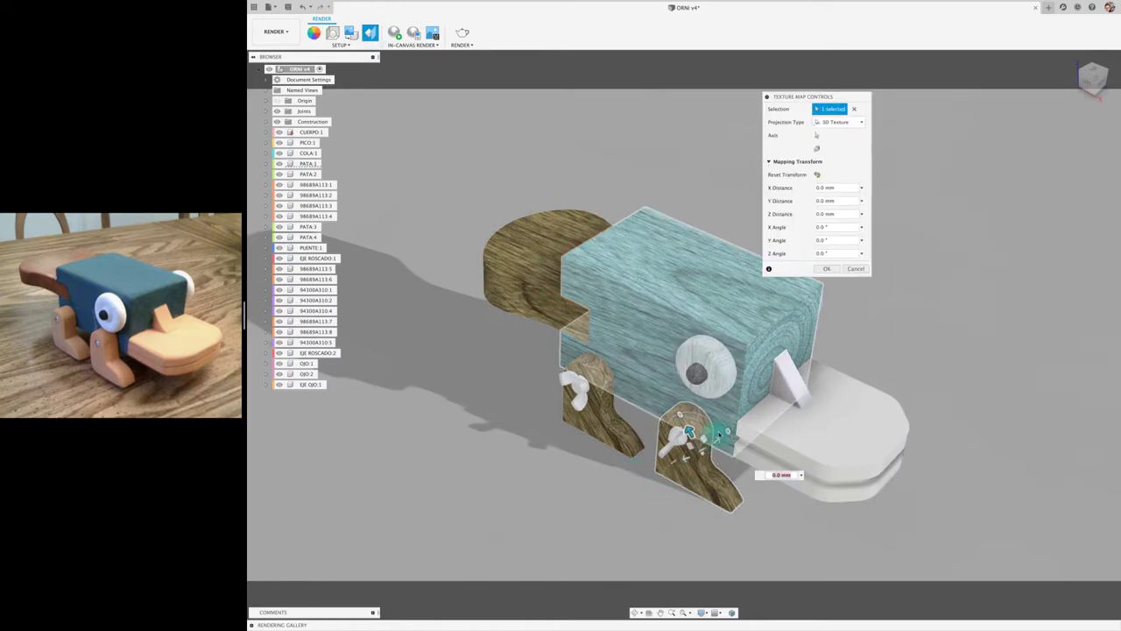
{"action": "left_click_drag", "start_coordinate": [727, 434], "coordinate": [679, 411]}
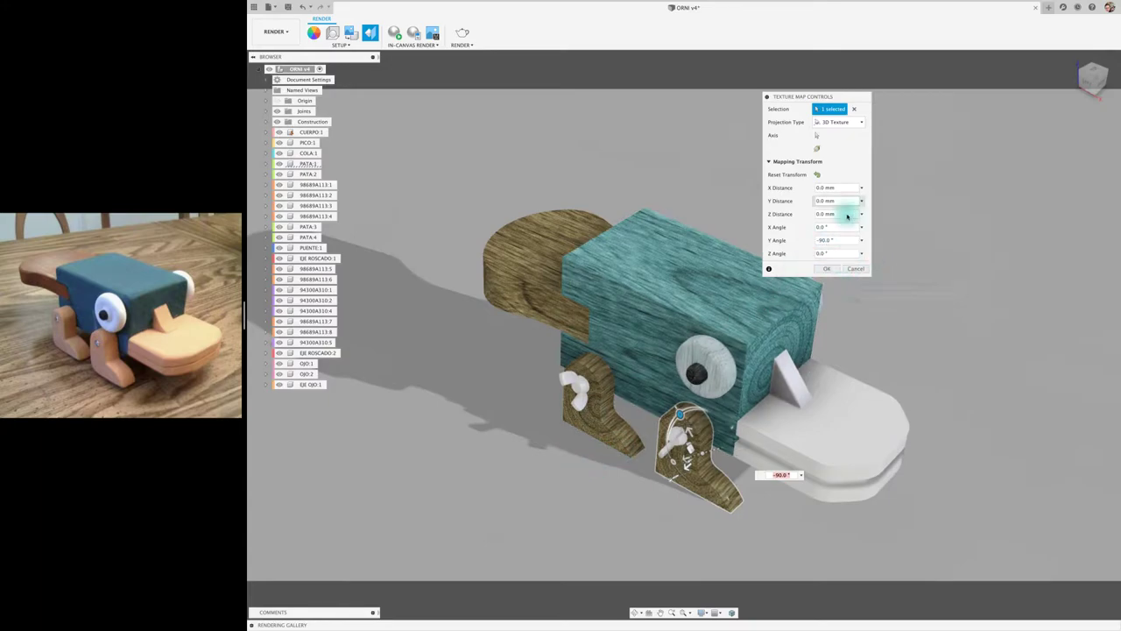
{"action": "left_click", "coordinate": [825, 139]}
{"action": "left_click", "coordinate": [674, 480]}
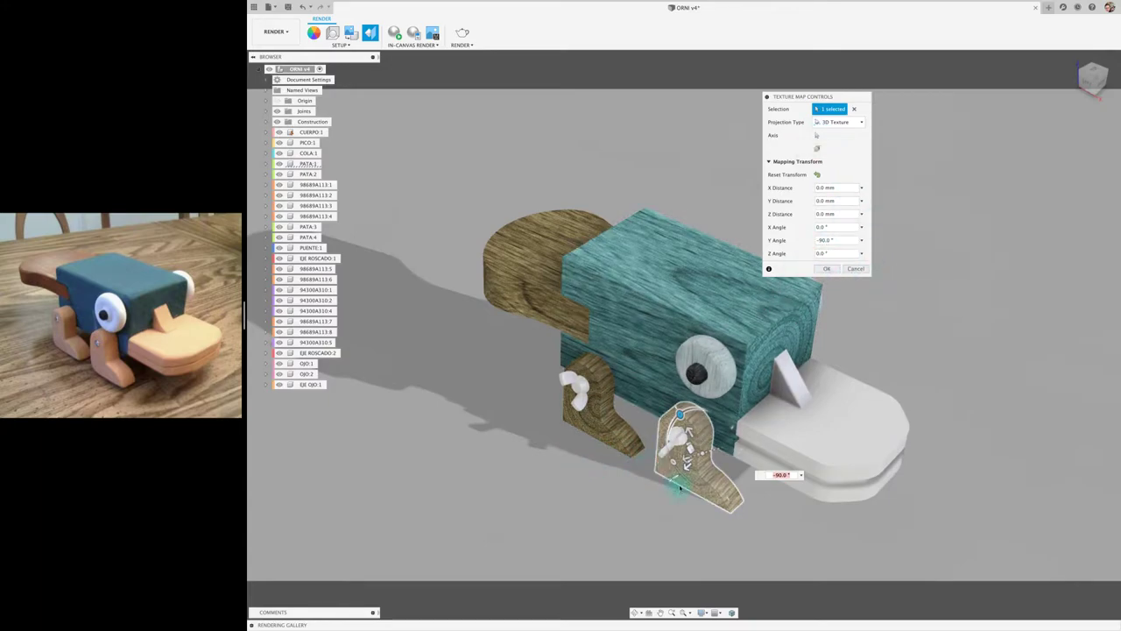
{"action": "left_click_drag", "start_coordinate": [687, 467], "coordinate": [690, 464]}
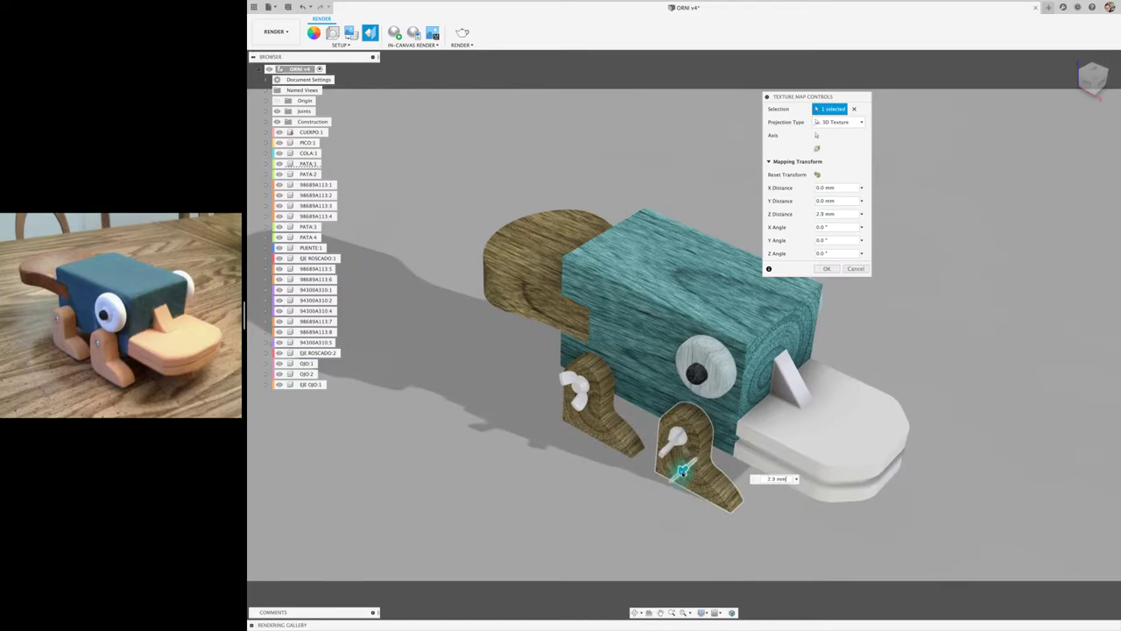
{"action": "left_click_drag", "start_coordinate": [690, 465], "coordinate": [676, 473]}
{"action": "left_click", "coordinate": [784, 279]}
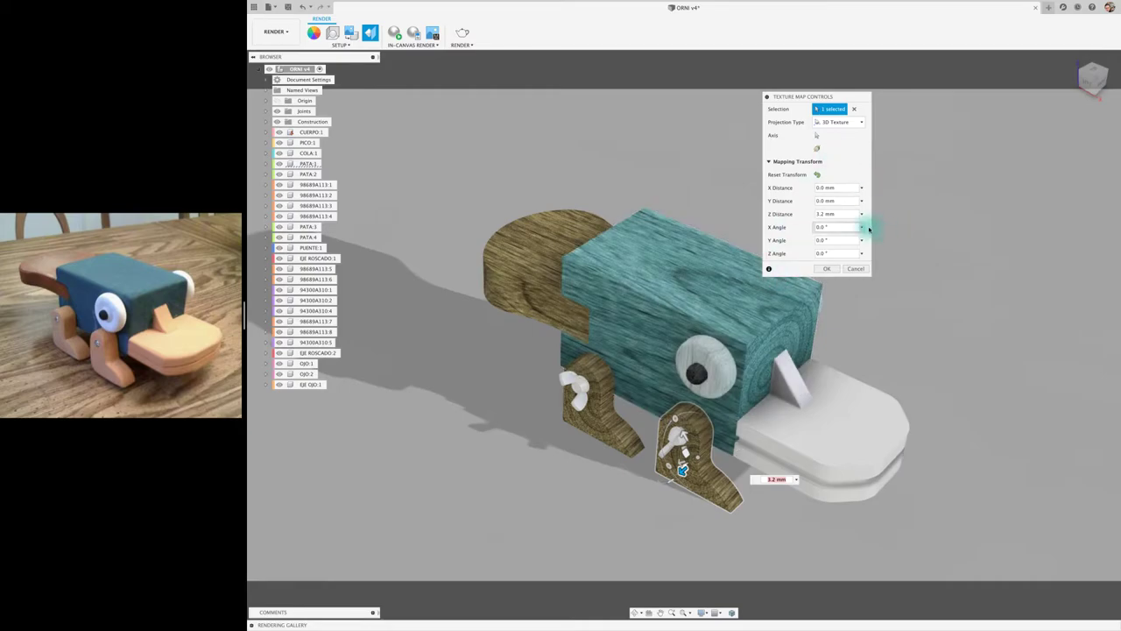
{"action": "left_click", "coordinate": [827, 268]}
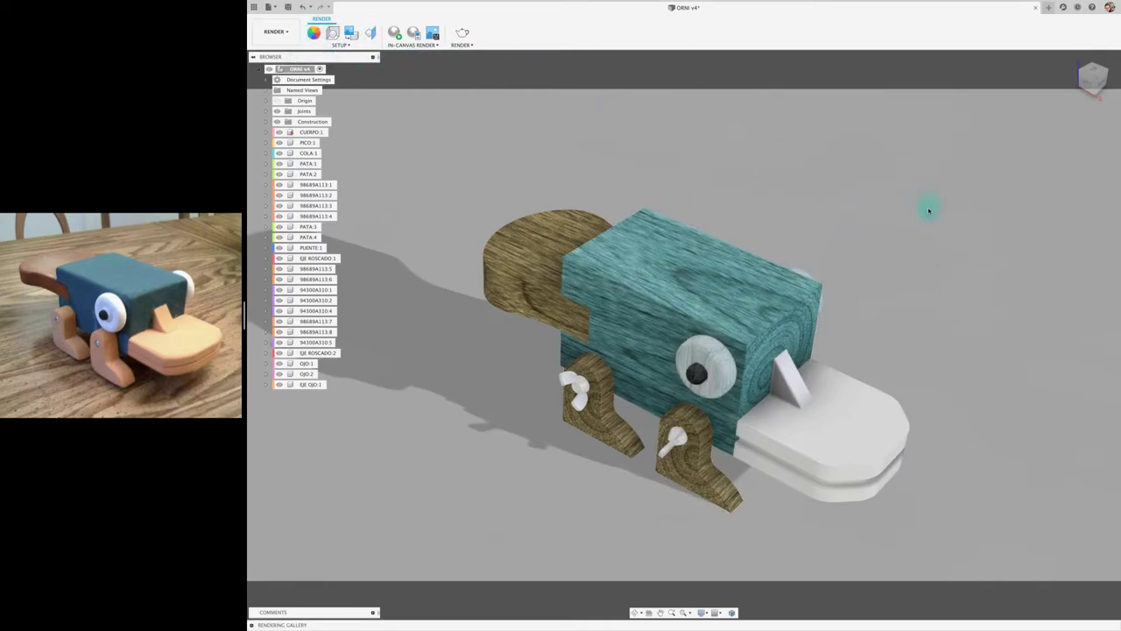
- Put 3D Mahogany on the bill, offset its grain 78.4 mm along Z, and give the triangular piece brown wood
{"action": "key", "text": "a"}
{"action": "left_click_drag", "start_coordinate": [927, 346], "coordinate": [862, 416]}
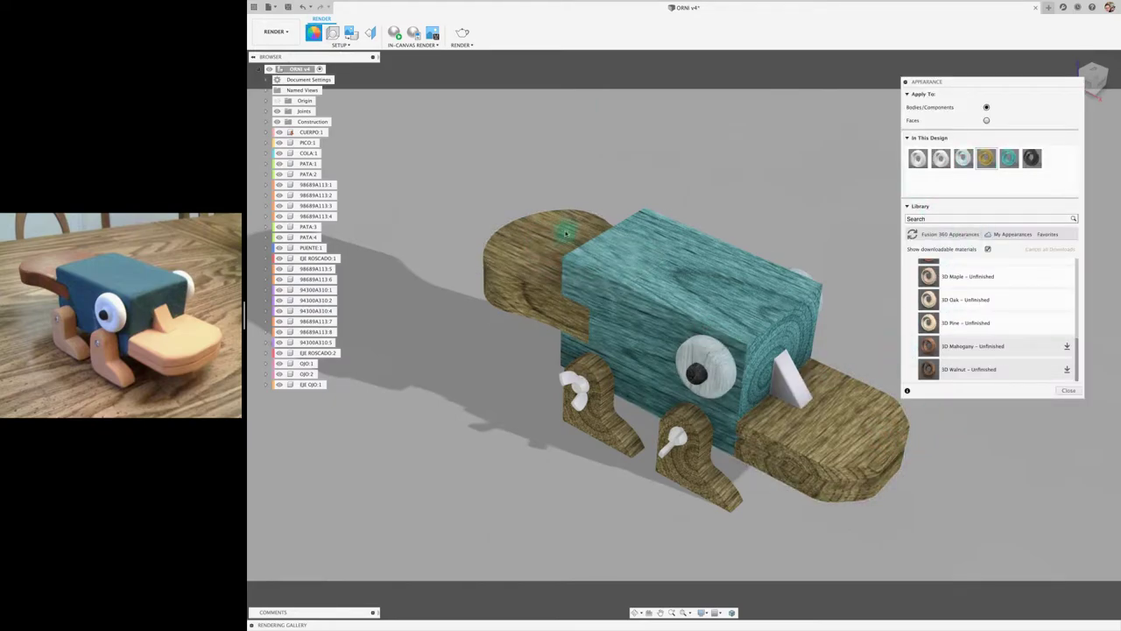
{"action": "left_click", "coordinate": [369, 32]}
{"action": "left_click", "coordinate": [864, 431]}
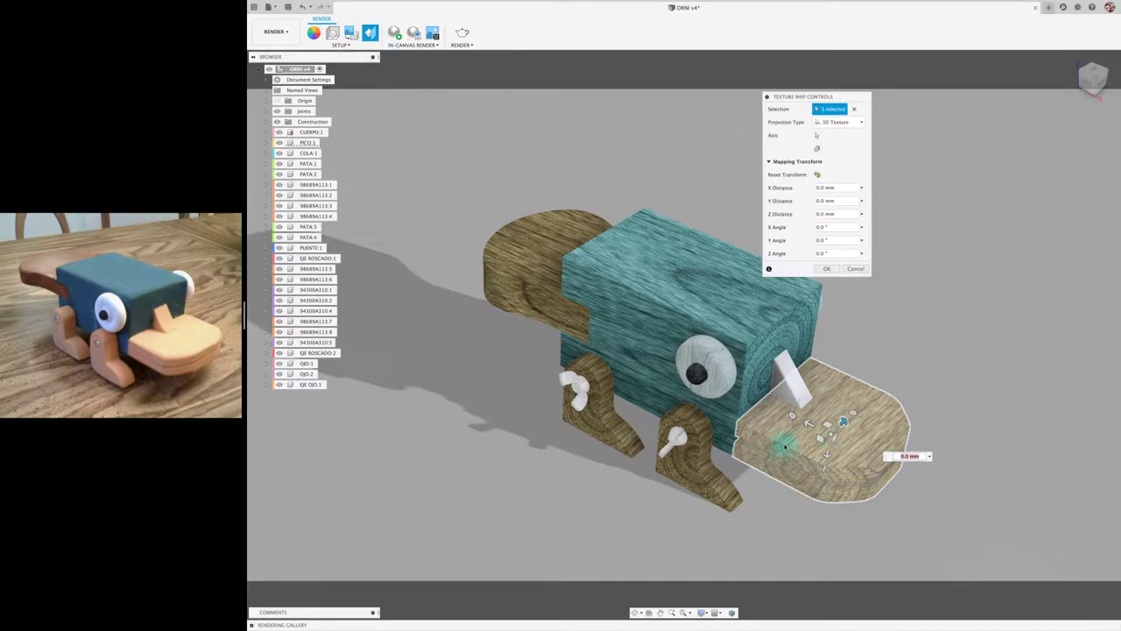
{"action": "left_click_drag", "start_coordinate": [844, 420], "coordinate": [868, 455]}
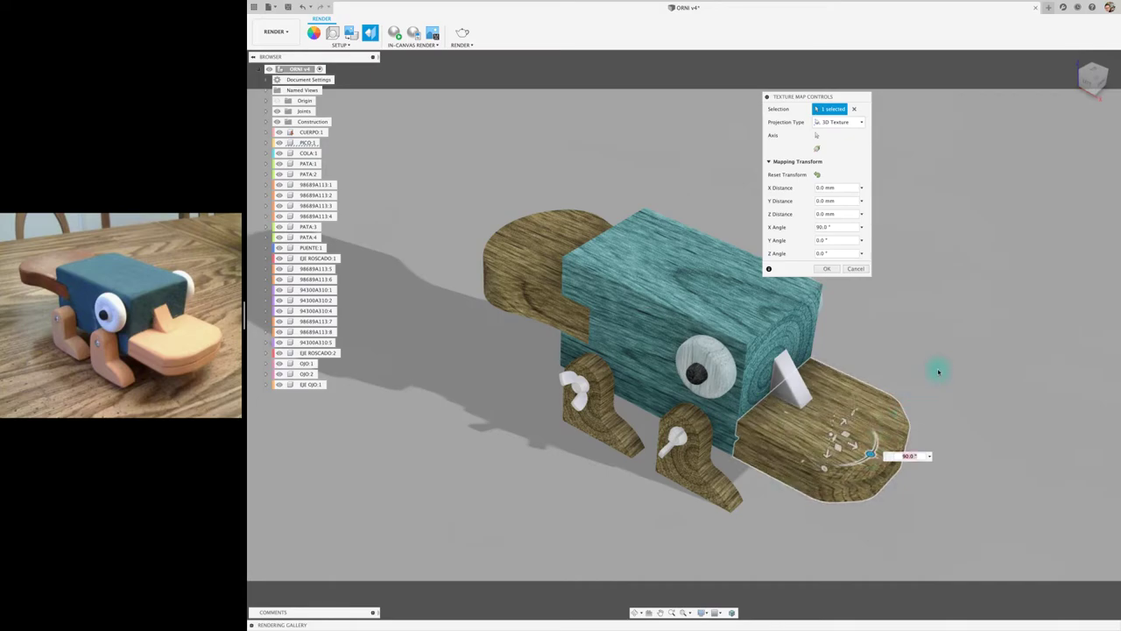
{"action": "key", "text": "ctrl+z"}
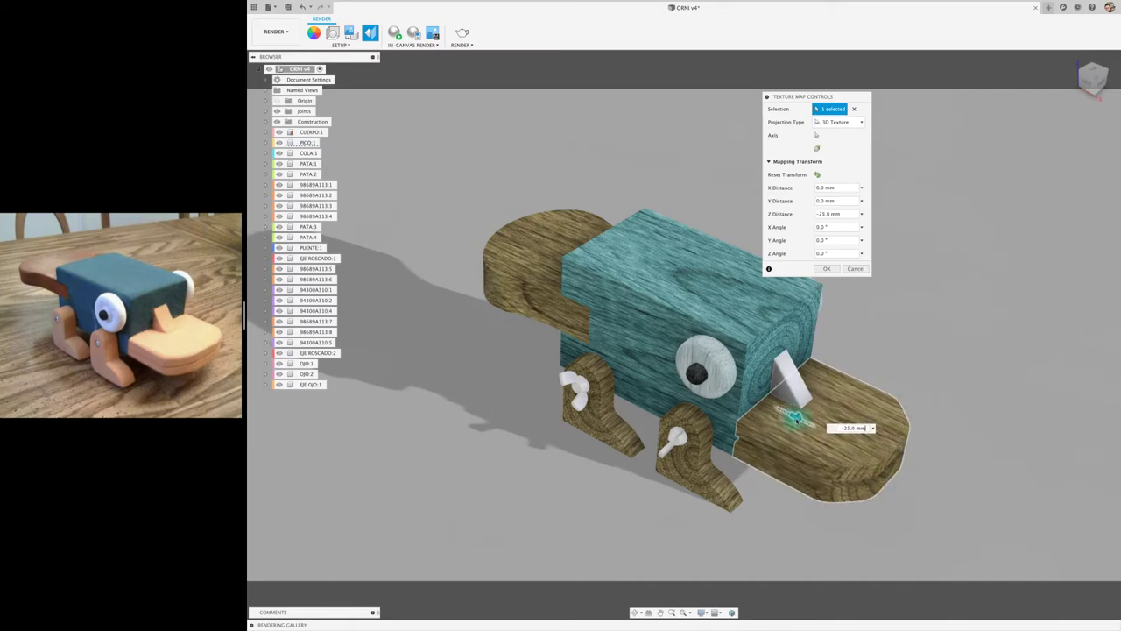
{"action": "left_click_drag", "start_coordinate": [871, 458], "coordinate": [1040, 536]}
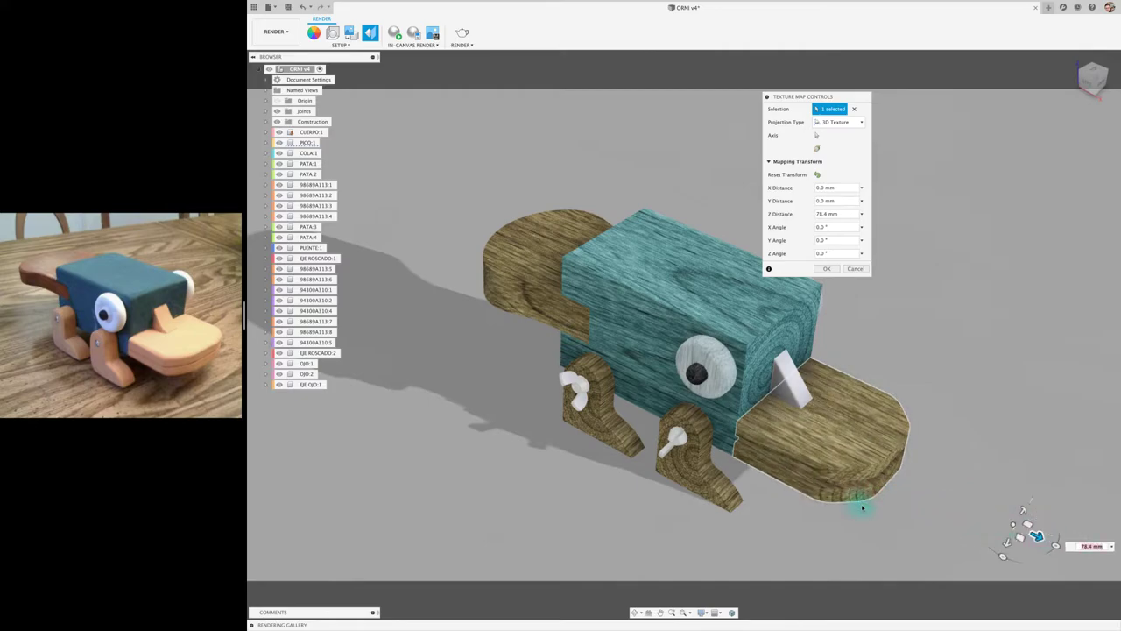
{"action": "left_click", "coordinate": [826, 268]}
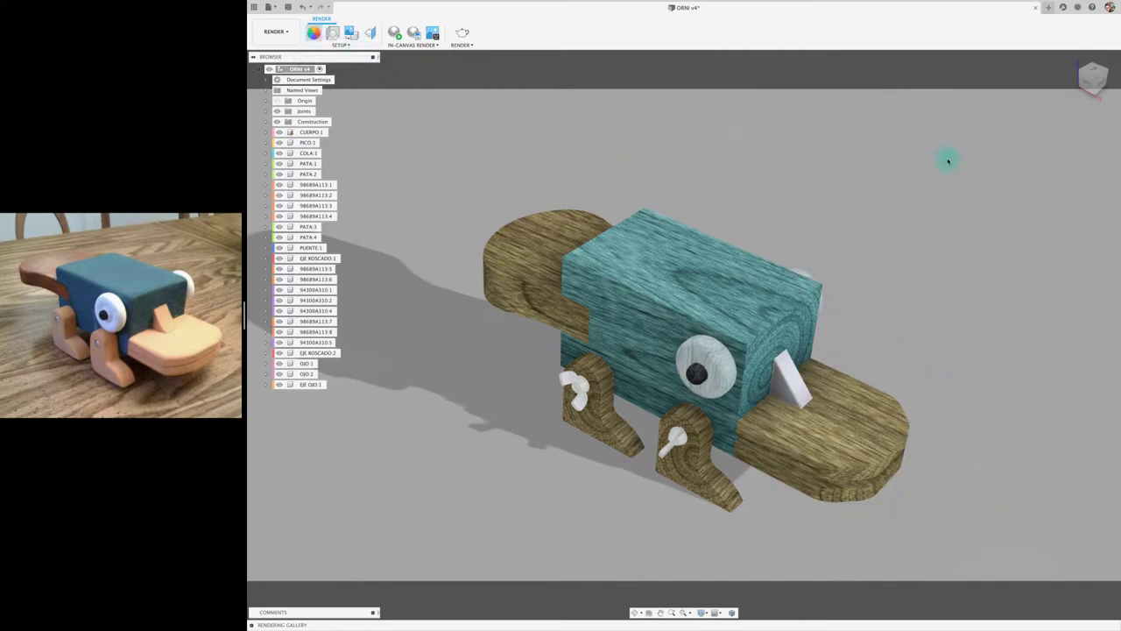
{"action": "left_click_drag", "start_coordinate": [986, 158], "coordinate": [794, 389]}
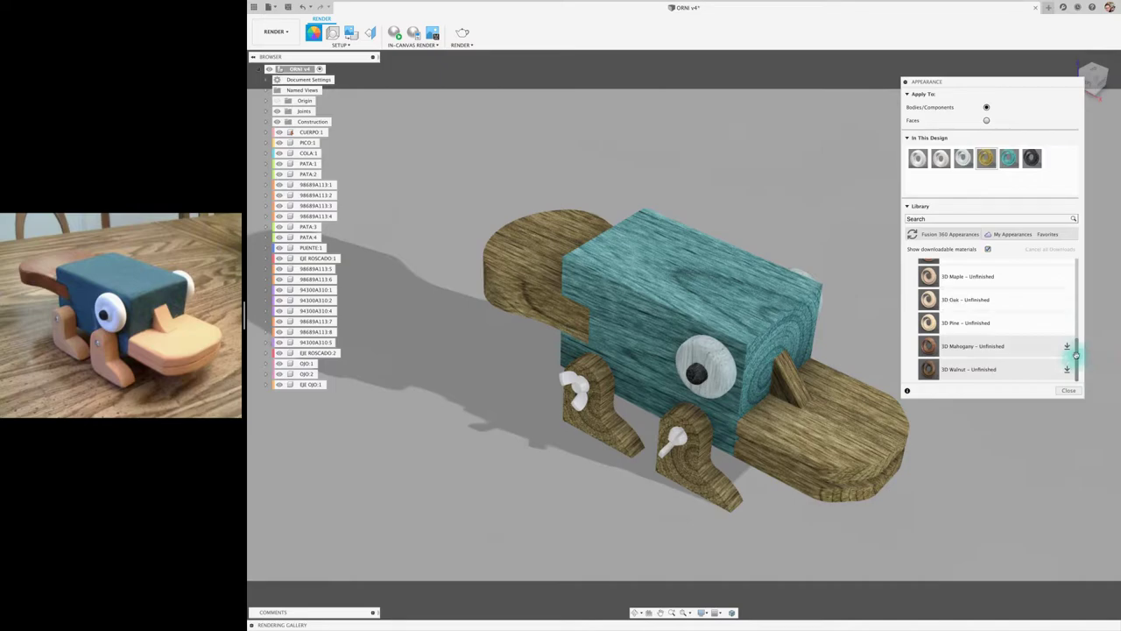
- Add Iron - Cast from Metal > Iron and apply it to a wing nut
{"action": "left_click_drag", "start_coordinate": [1076, 355], "coordinate": [1075, 284]}
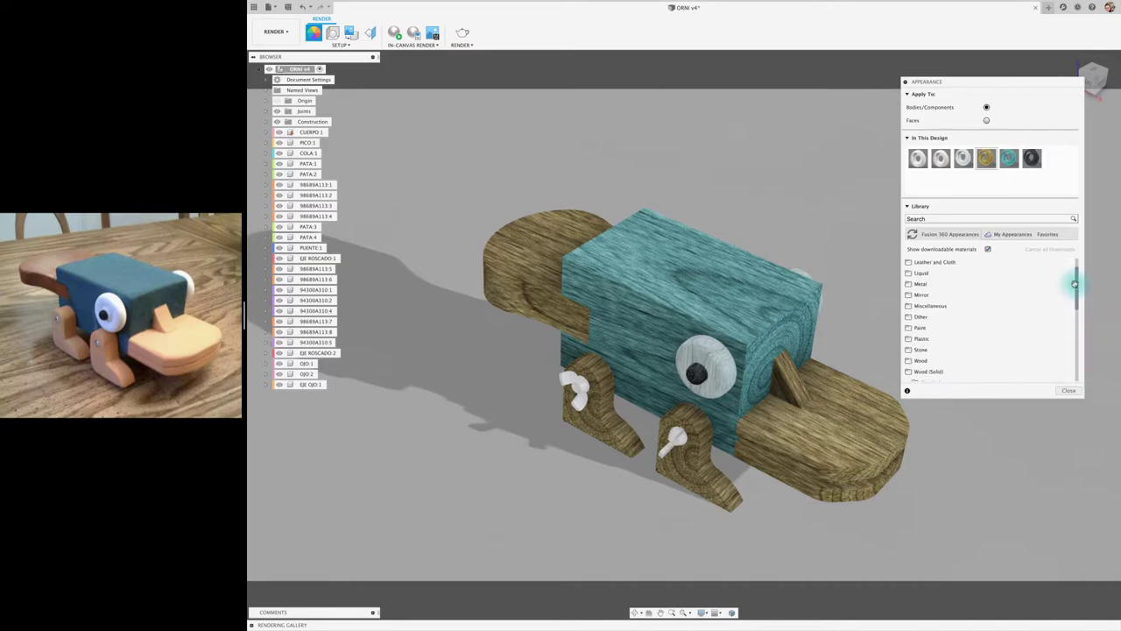
{"action": "left_click", "coordinate": [943, 284]}
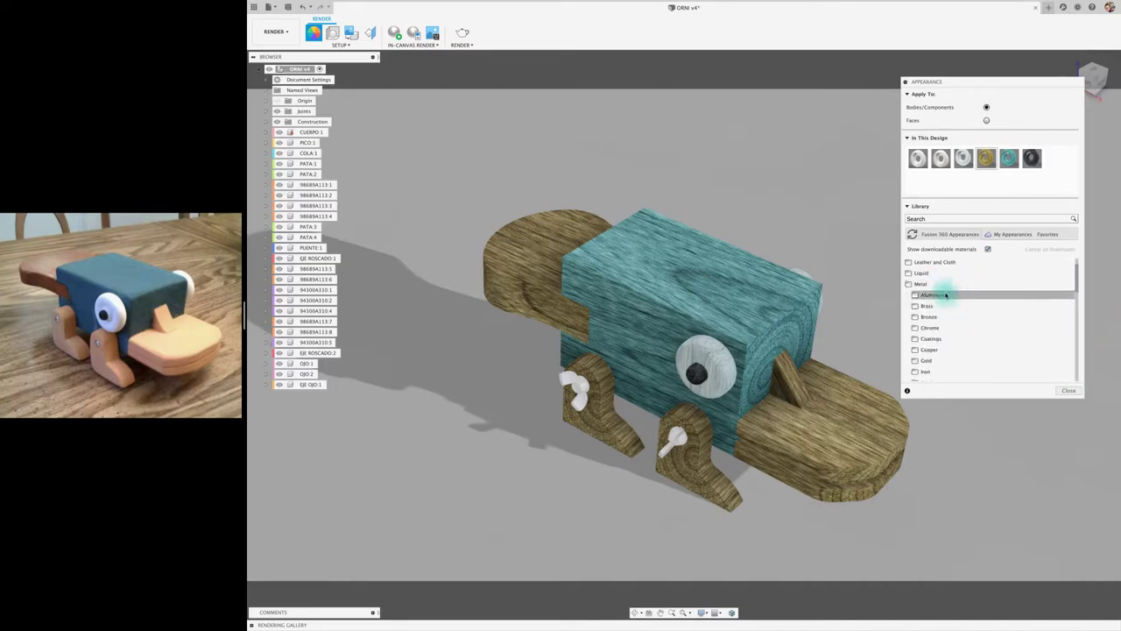
{"action": "scroll", "coordinate": [940, 350], "scroll_direction": "down", "scroll_amount": 1}
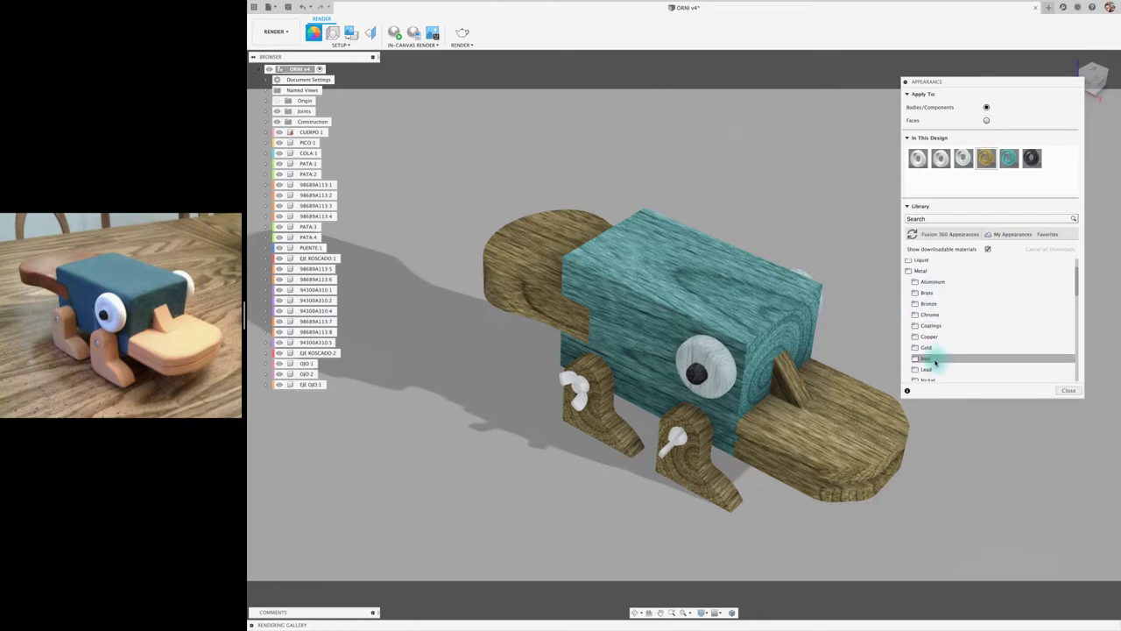
{"action": "left_click", "coordinate": [936, 362]}
{"action": "scroll", "coordinate": [933, 350], "scroll_direction": "down", "scroll_amount": 3}
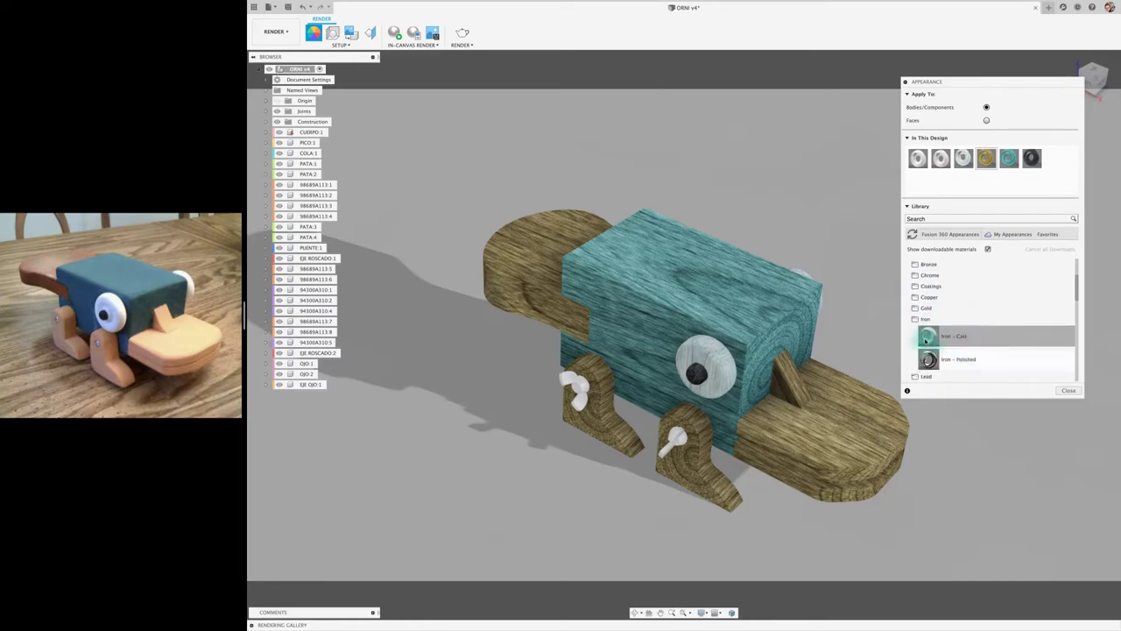
{"action": "left_click_drag", "start_coordinate": [927, 340], "coordinate": [957, 189]}
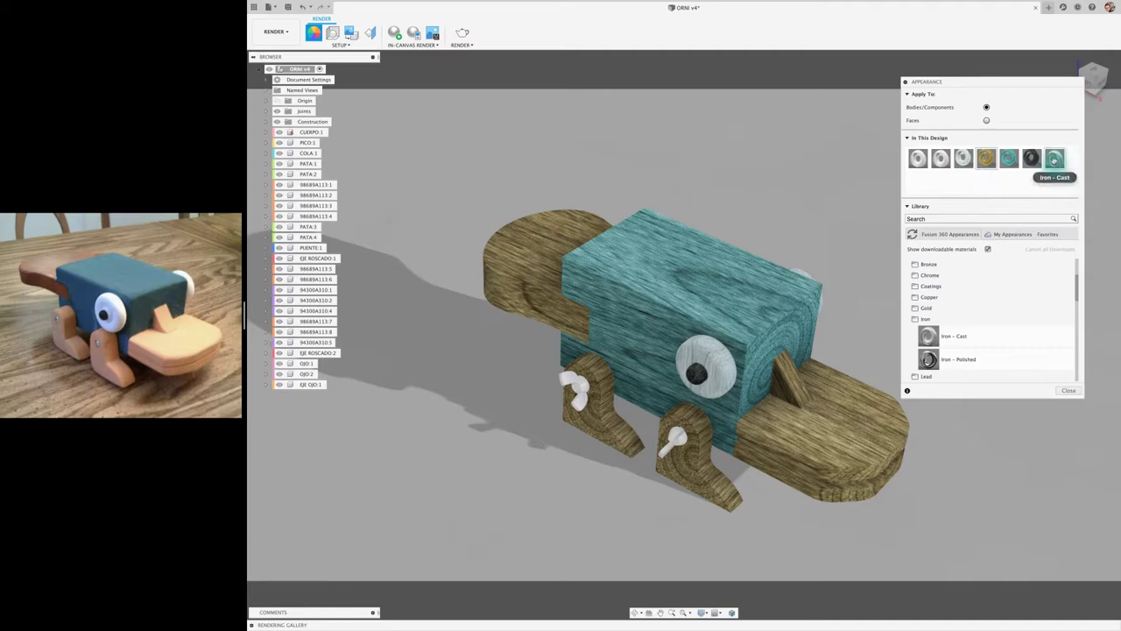
{"action": "double_click", "coordinate": [1054, 159]}
{"action": "left_click_drag", "start_coordinate": [1056, 161], "coordinate": [857, 386]}
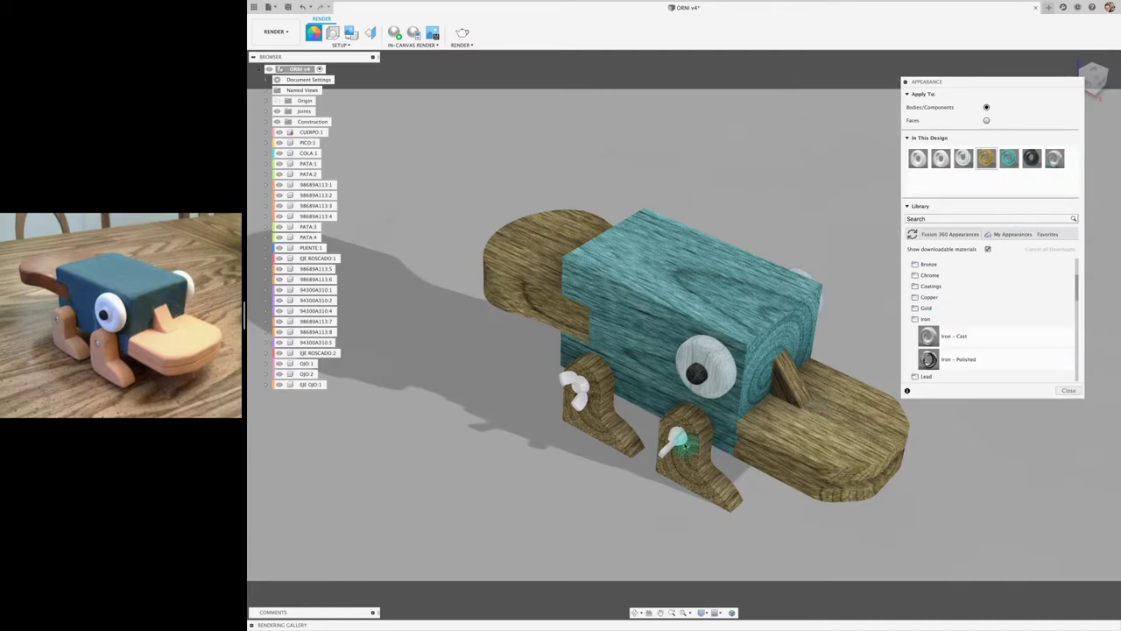
{"action": "left_click_drag", "start_coordinate": [949, 304], "coordinate": [688, 434]}
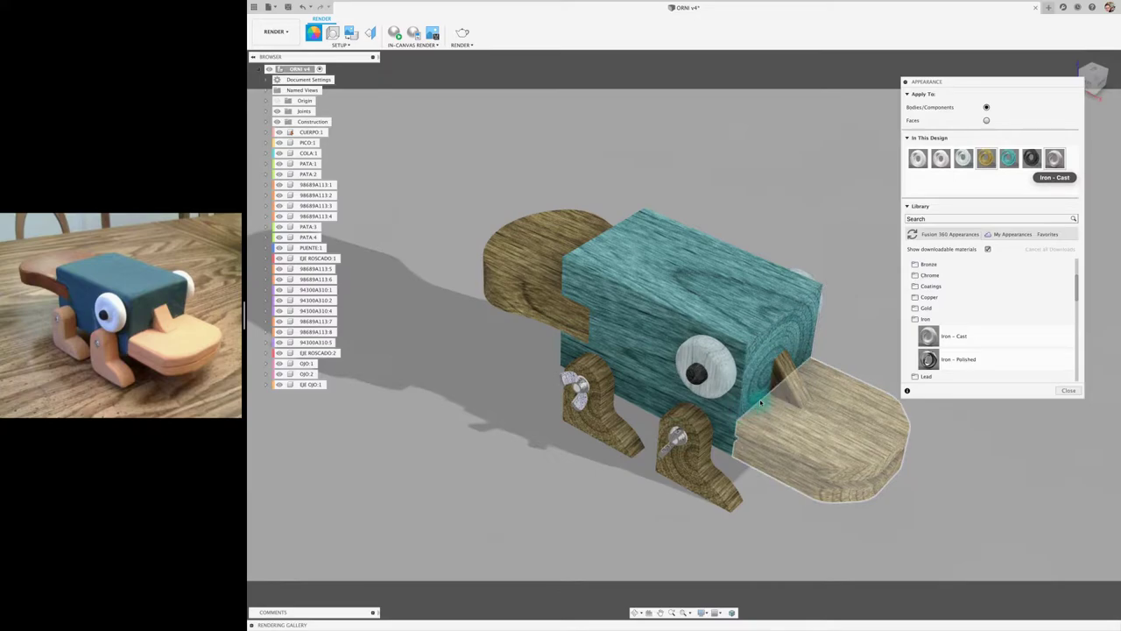
{"action": "middle_click_drag", "start_coordinate": [761, 402], "coordinate": [580, 436], "text": "shift"}
- Try Steel - Galvanized from the Steel appearances on the wing nut
{"action": "scroll", "coordinate": [583, 438], "scroll_direction": "up", "scroll_amount": 5}
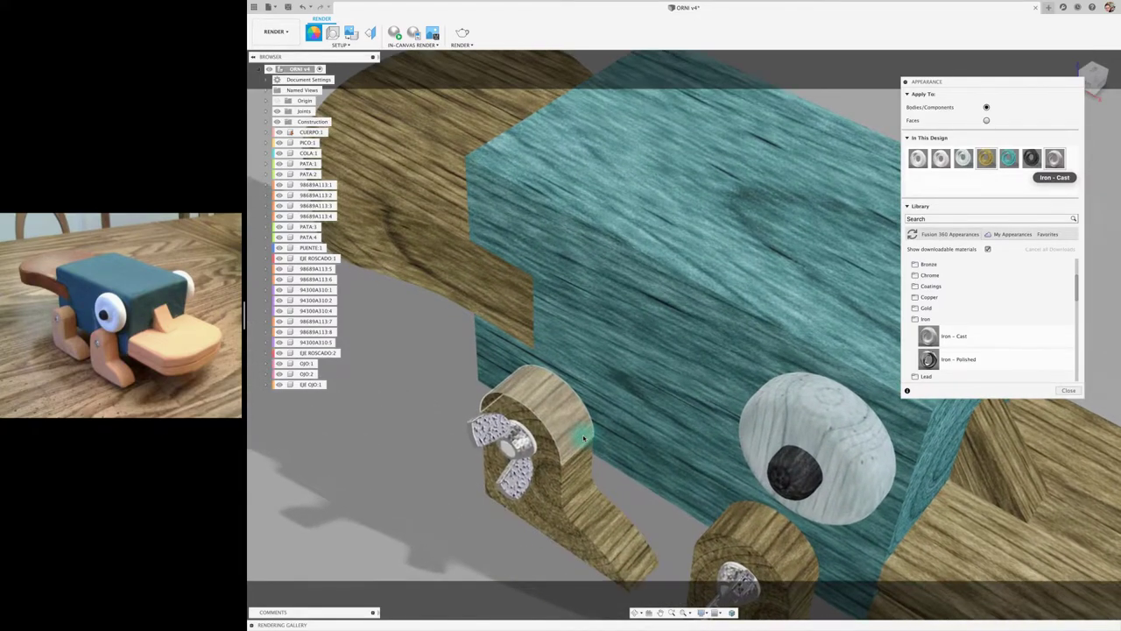
{"action": "scroll", "coordinate": [583, 438], "scroll_direction": "down", "scroll_amount": 5}
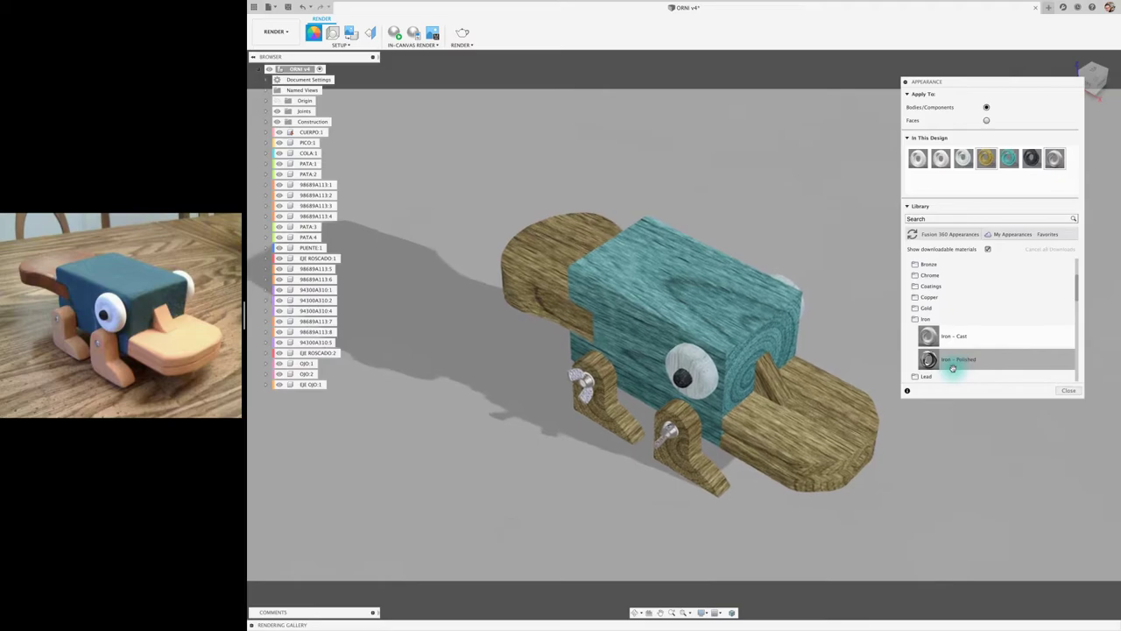
{"action": "scroll", "coordinate": [964, 311], "scroll_direction": "down", "scroll_amount": 2}
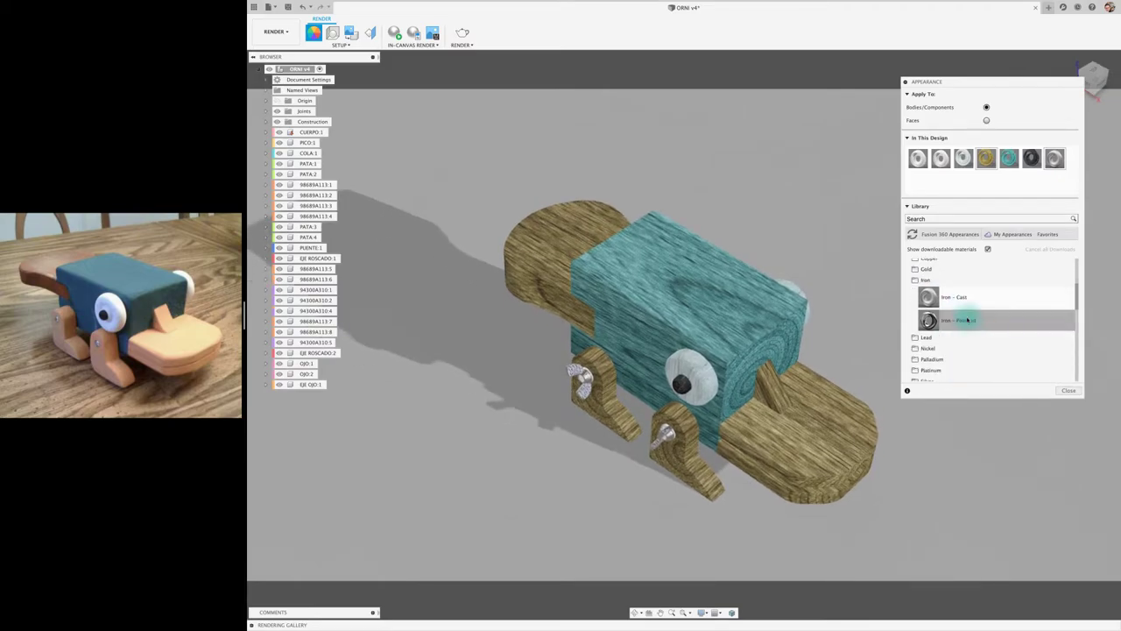
{"action": "scroll", "coordinate": [967, 320], "scroll_direction": "down", "scroll_amount": 1}
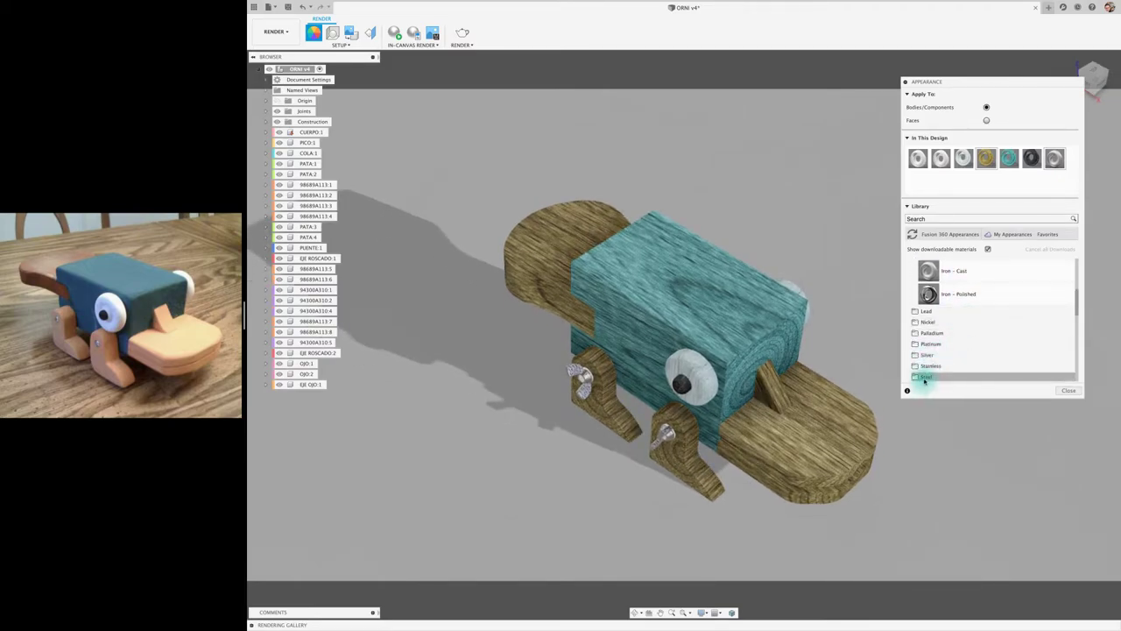
{"action": "left_click", "coordinate": [928, 377]}
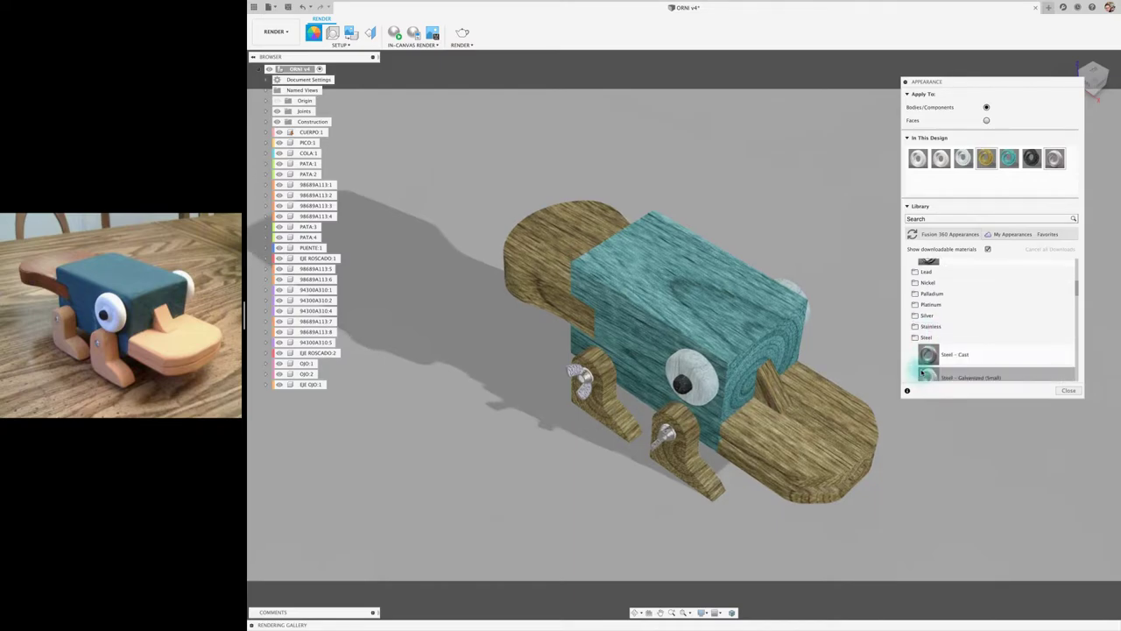
{"action": "scroll", "coordinate": [955, 350], "scroll_direction": "down", "scroll_amount": 2}
{"action": "scroll", "coordinate": [955, 352], "scroll_direction": "down", "scroll_amount": 1}
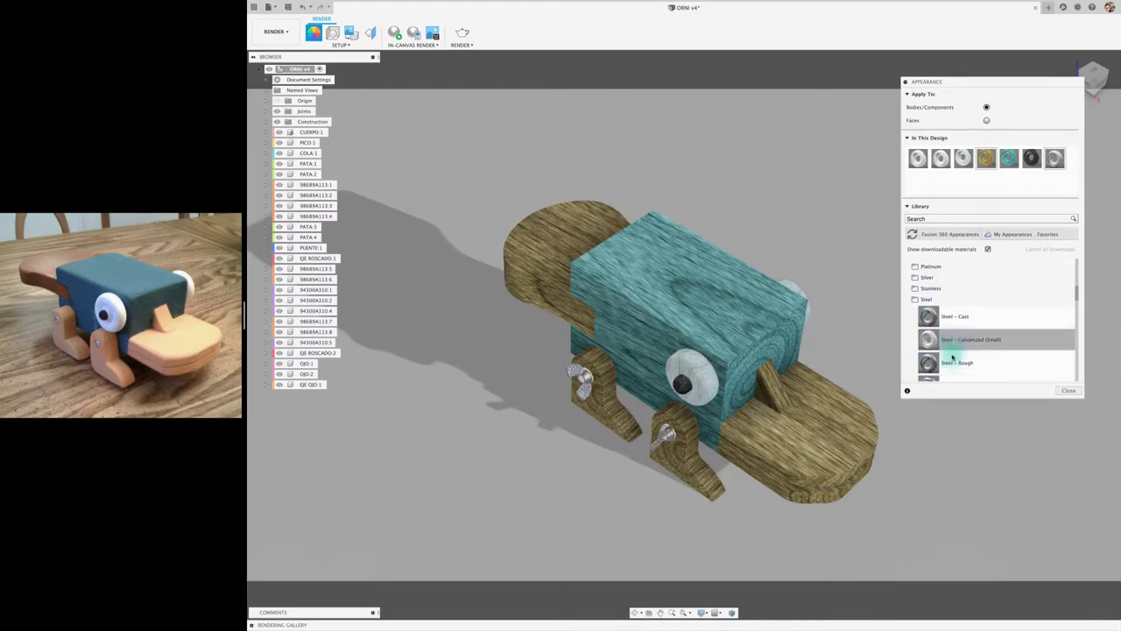
{"action": "left_click_drag", "start_coordinate": [936, 345], "coordinate": [663, 440]}
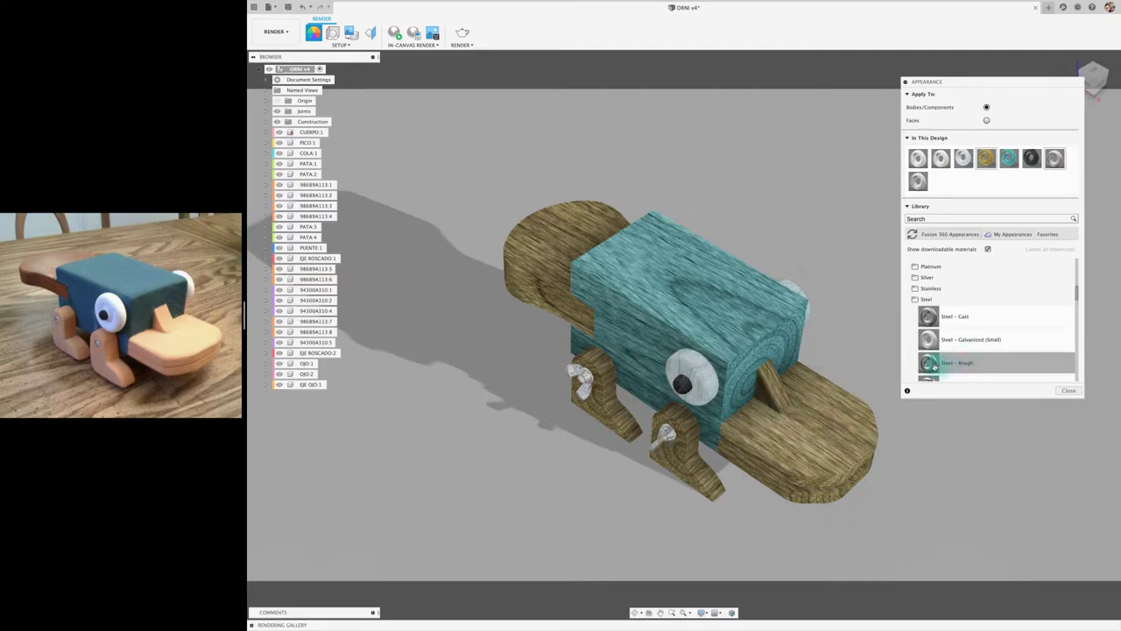
- Apply Steel - Rough to the wing nuts and bolts on the legs
{"action": "left_click_drag", "start_coordinate": [933, 366], "coordinate": [734, 435]}
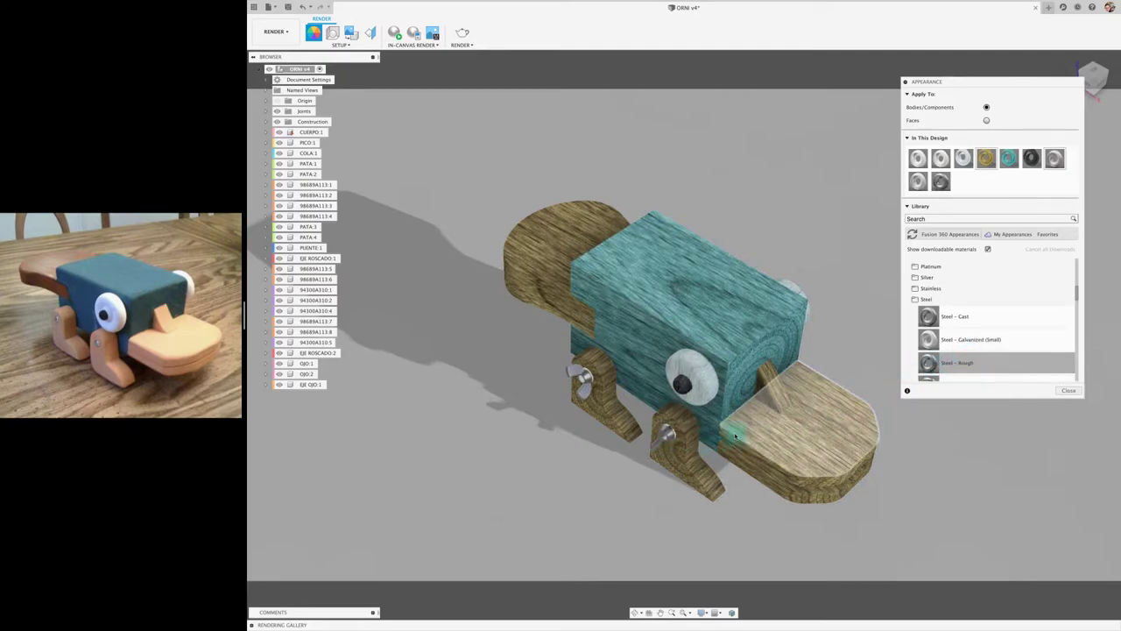
{"action": "middle_click_drag", "start_coordinate": [735, 435], "coordinate": [789, 394], "text": "shift"}
{"action": "scroll", "coordinate": [788, 395], "scroll_direction": "up", "scroll_amount": 5}
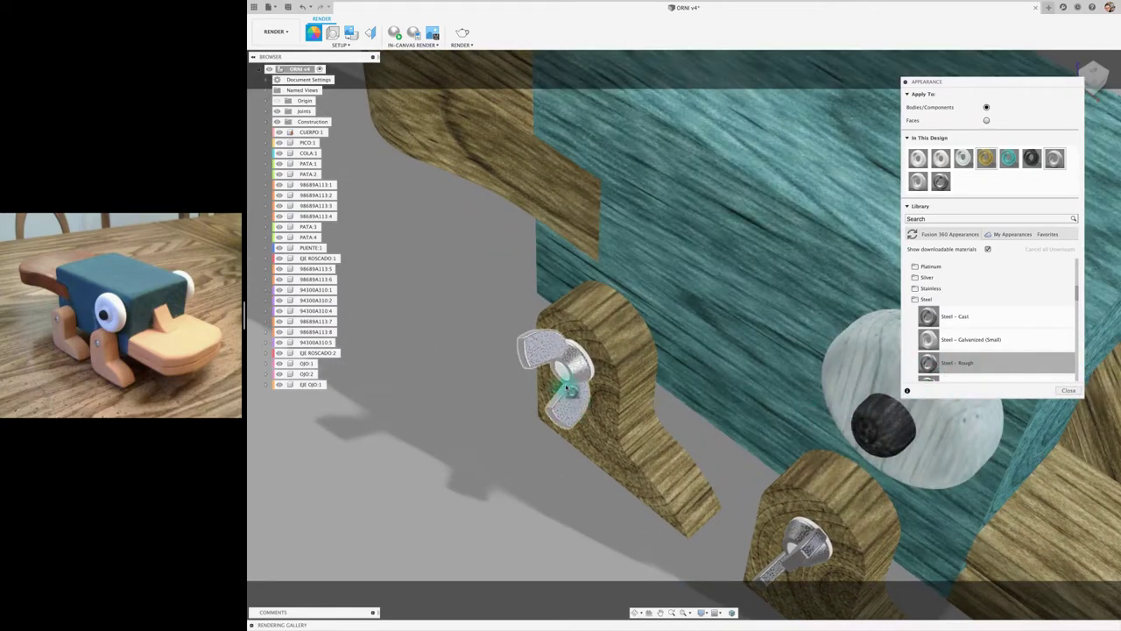
{"action": "left_click_drag", "start_coordinate": [898, 392], "coordinate": [564, 373]}
{"action": "mouse_move", "coordinate": [929, 372]}
{"action": "left_mouse_down"}
{"action": "mouse_move", "coordinate": [663, 378]}
{"action": "mouse_move", "coordinate": [569, 359]}
{"action": "left_mouse_up"}
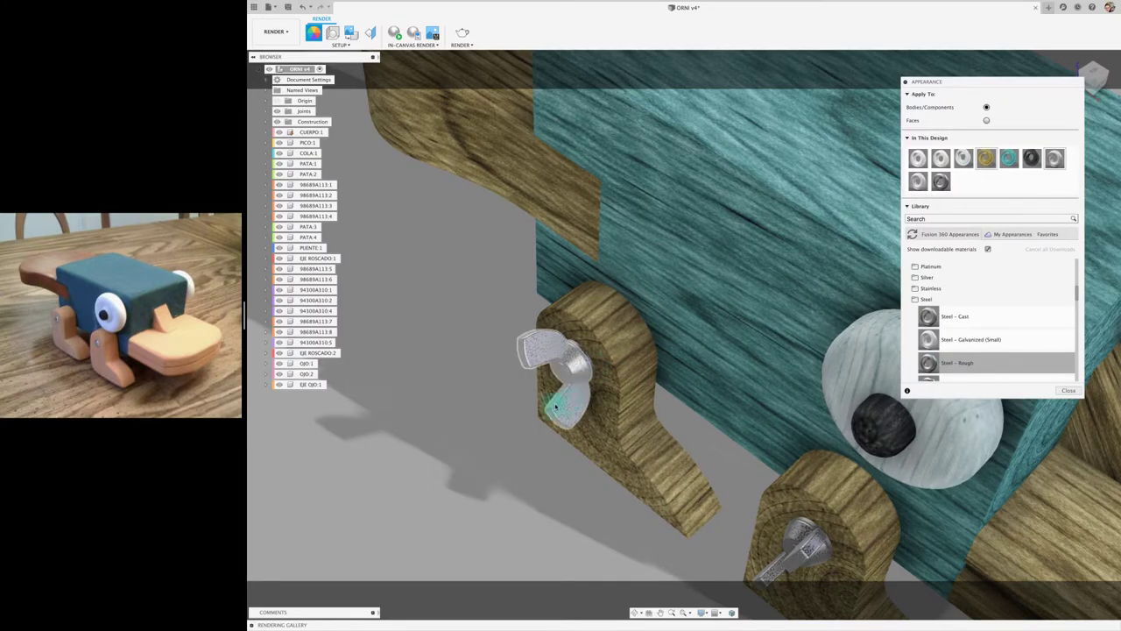
{"action": "scroll", "coordinate": [554, 407], "scroll_direction": "down", "scroll_amount": 5}
{"action": "middle_click_drag", "start_coordinate": [555, 407], "coordinate": [991, 408], "text": "shift"}
- Rotate the scene environment to −60.7° and shrink the ground scale to 0.1
{"action": "left_click", "coordinate": [1069, 390]}
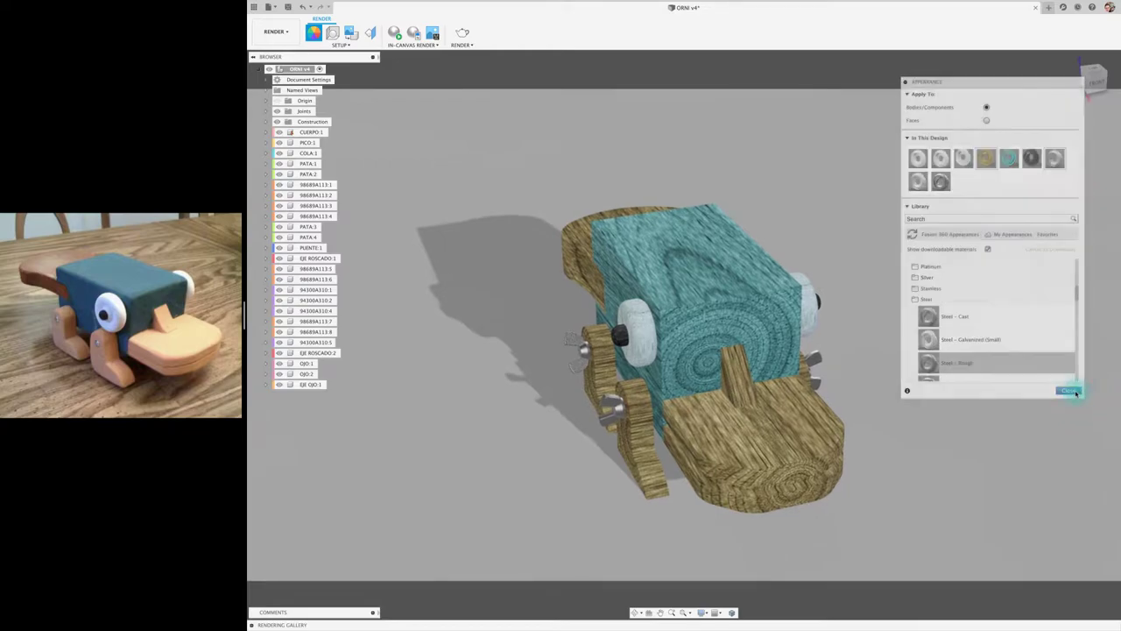
{"action": "middle_click_drag", "start_coordinate": [1072, 391], "coordinate": [1077, 394], "text": "shift"}
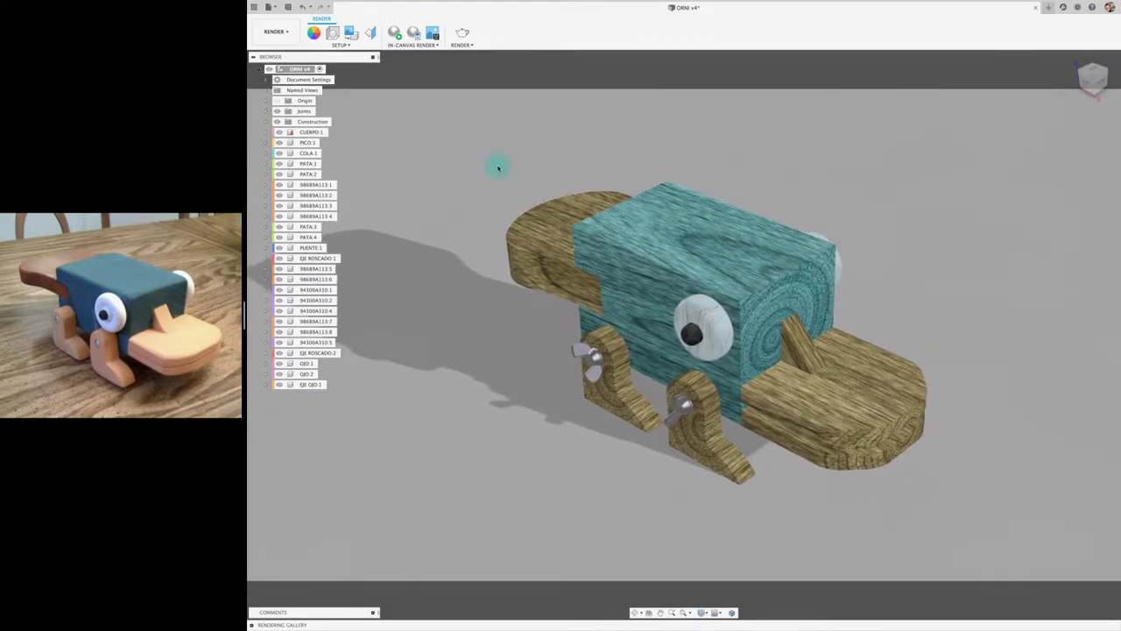
{"action": "left_click", "coordinate": [332, 32]}
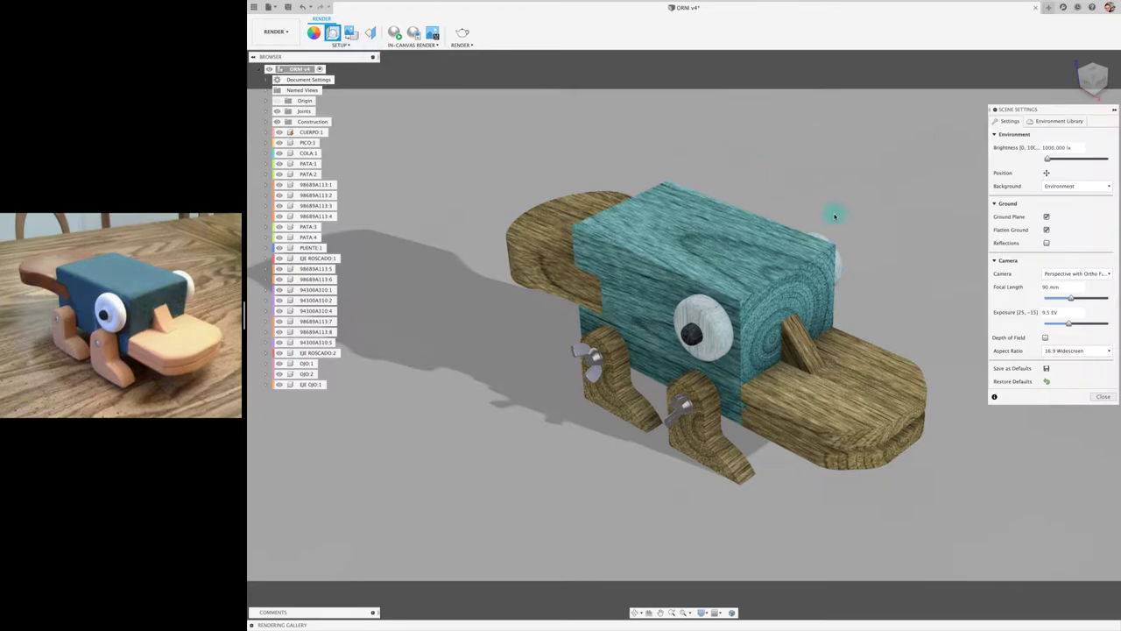
{"action": "left_click", "coordinate": [1048, 172]}
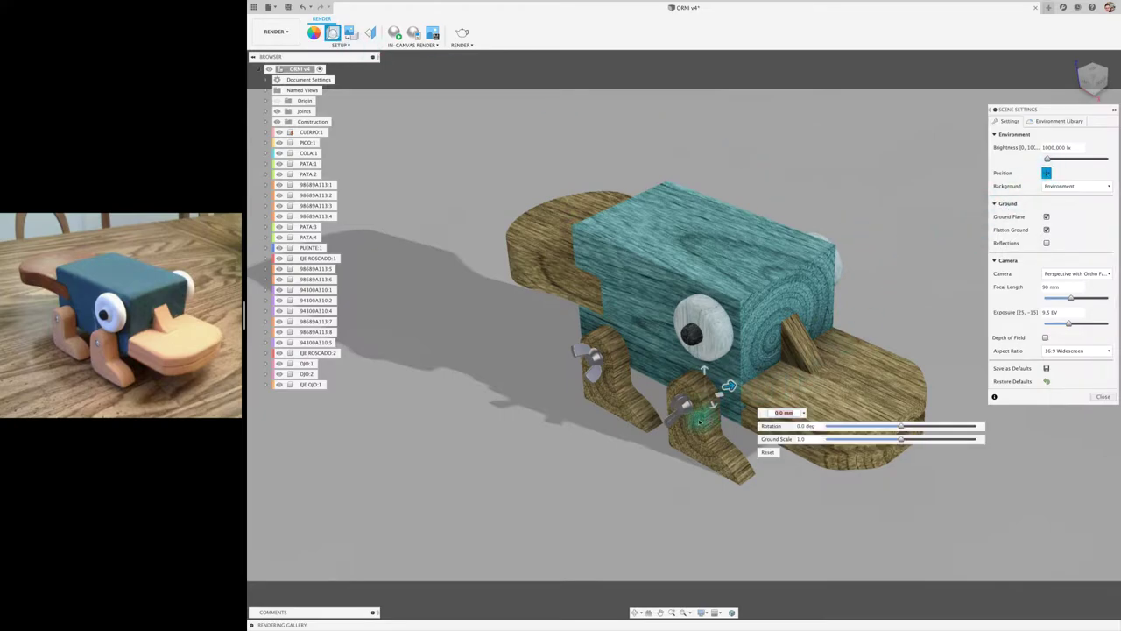
{"action": "left_click_drag", "start_coordinate": [903, 430], "coordinate": [878, 427]}
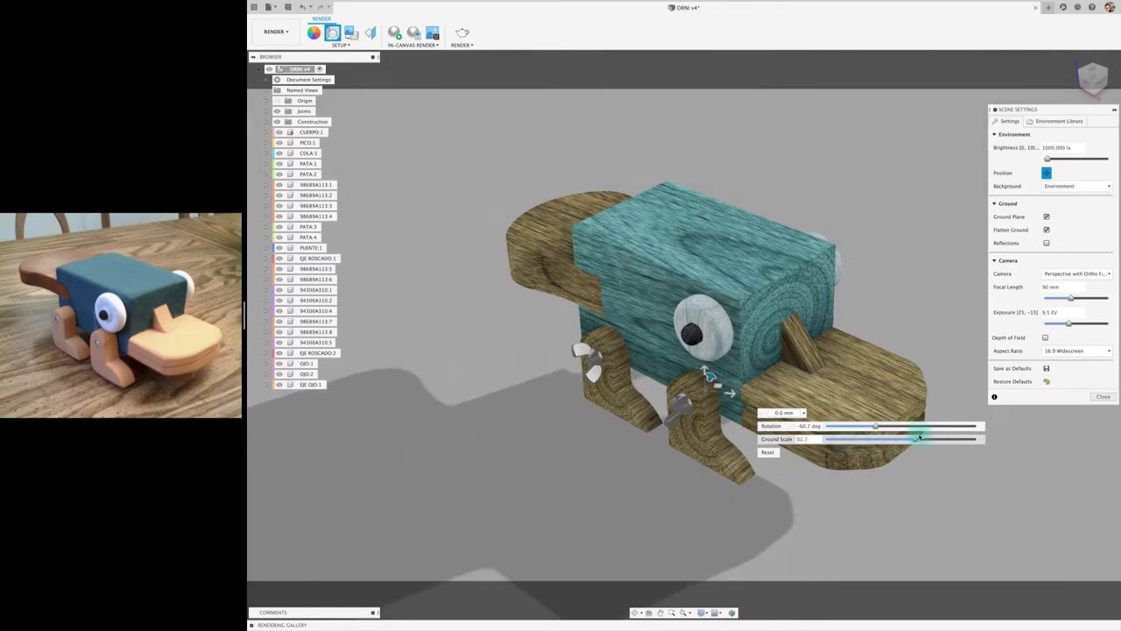
{"action": "left_click_drag", "start_coordinate": [850, 445], "coordinate": [863, 441]}
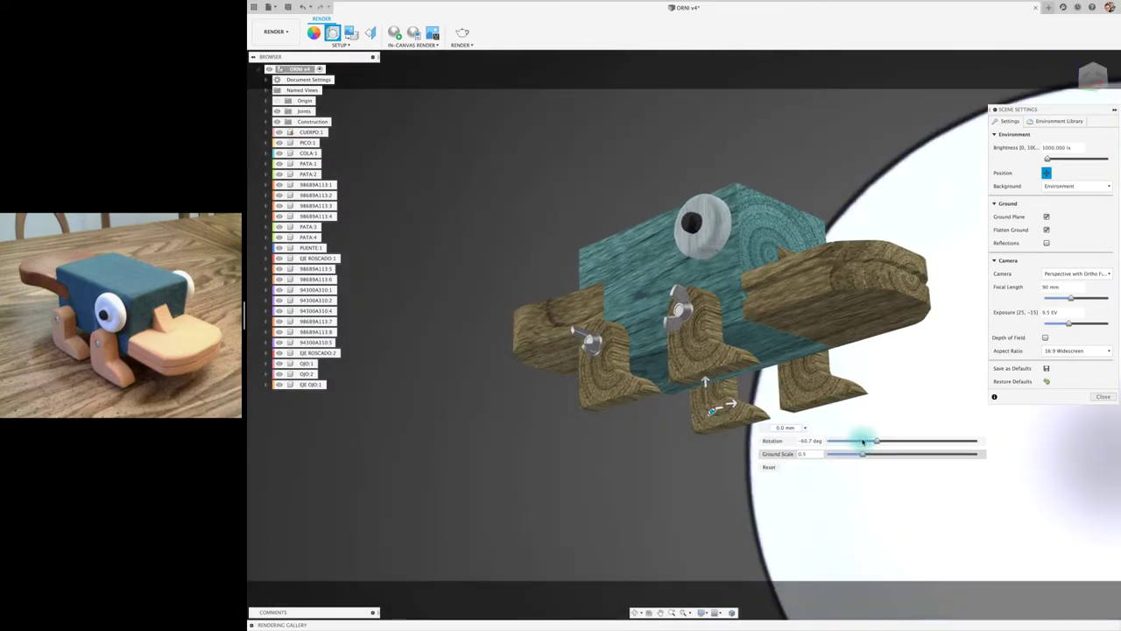
{"action": "left_click_drag", "start_coordinate": [939, 439], "coordinate": [821, 458]}
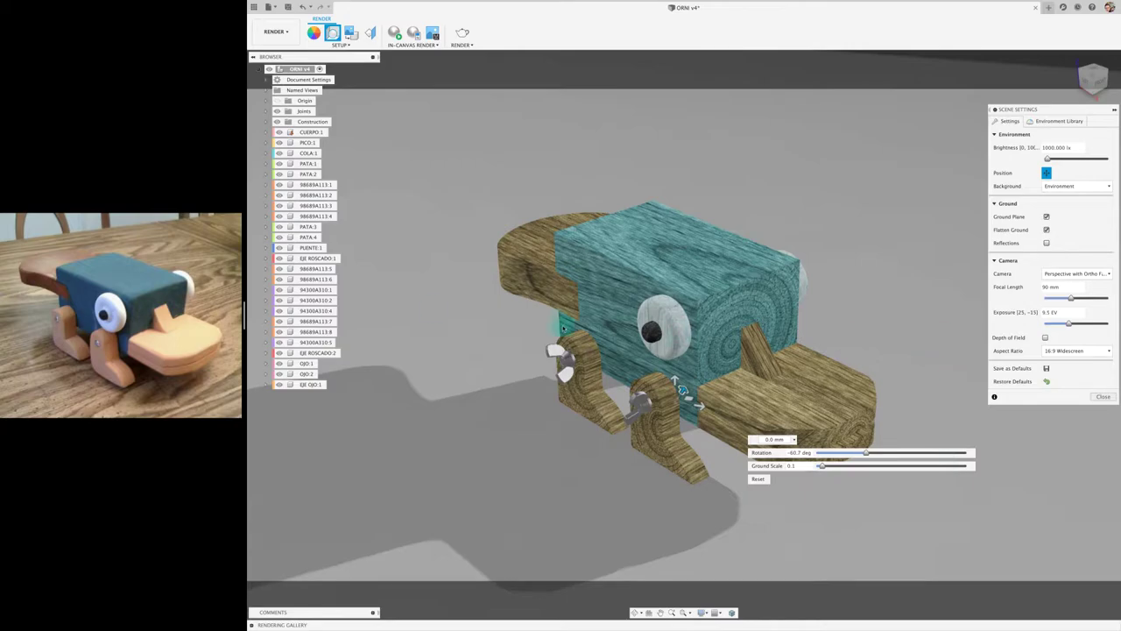
- Turn on ground reflections with roughness 0.4
{"action": "left_click", "coordinate": [1046, 244]}
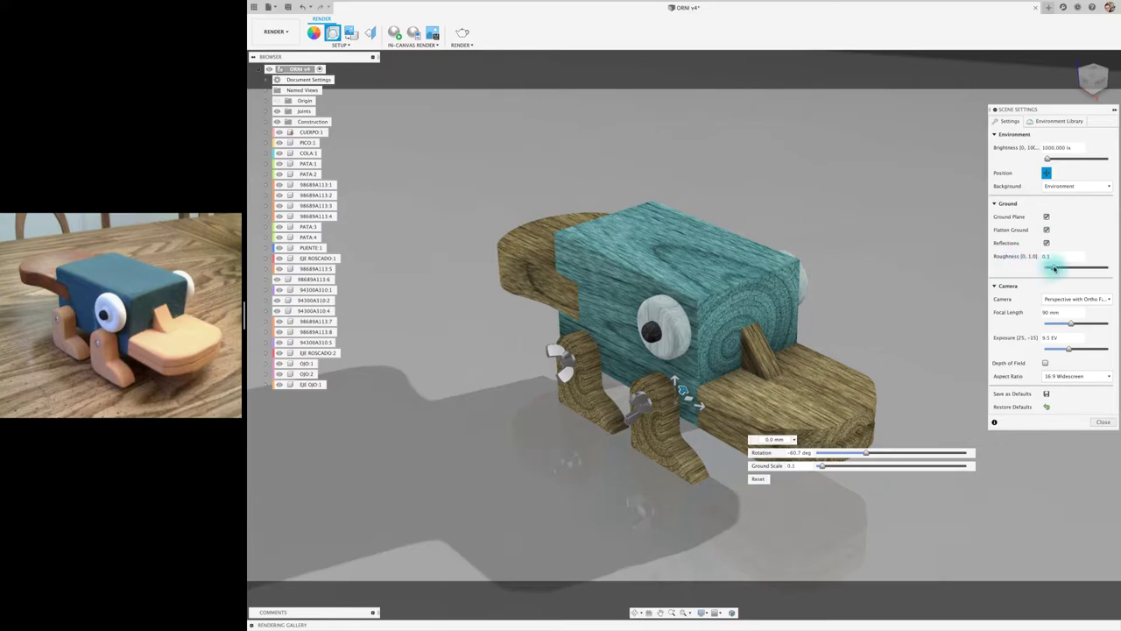
{"action": "mouse_move", "coordinate": [1099, 268]}
{"action": "left_mouse_down"}
{"action": "mouse_move", "coordinate": [1001, 284]}
{"action": "mouse_move", "coordinate": [1102, 267]}
{"action": "mouse_move", "coordinate": [1067, 275]}
{"action": "left_mouse_up"}
{"action": "left_click", "coordinate": [652, 507]}
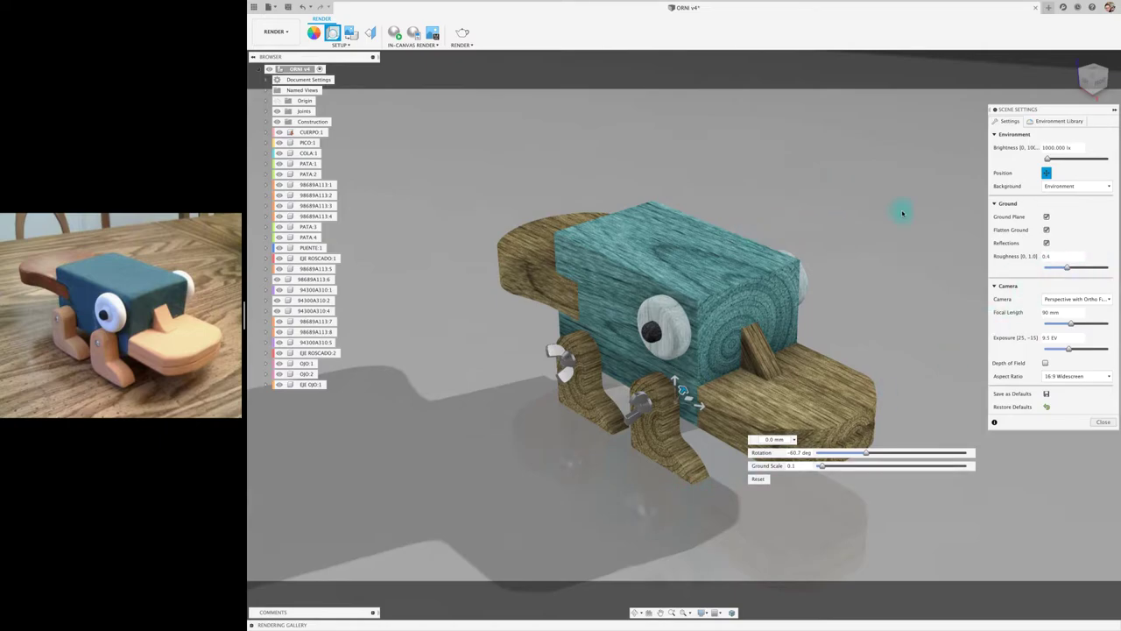
- Keep the 16:9 aspect ratio, set exposure to 9.8 EV and focal length 66 mm, then close scene settings
{"action": "left_click", "coordinate": [1078, 376]}
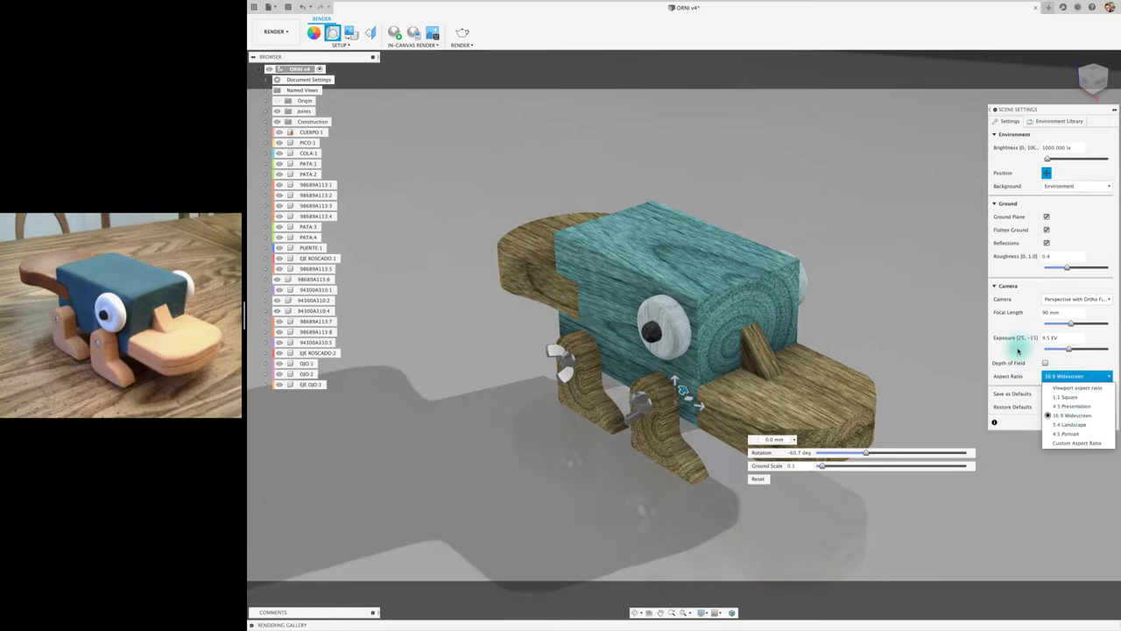
{"action": "left_click", "coordinate": [1019, 350]}
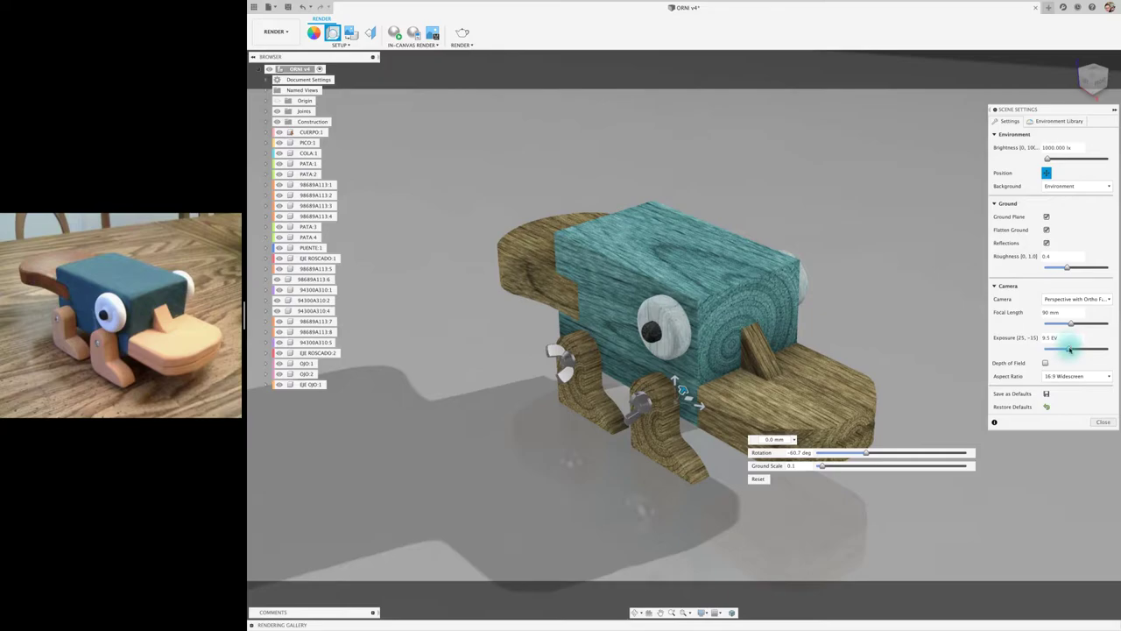
{"action": "left_click_drag", "start_coordinate": [1069, 350], "coordinate": [1066, 325]}
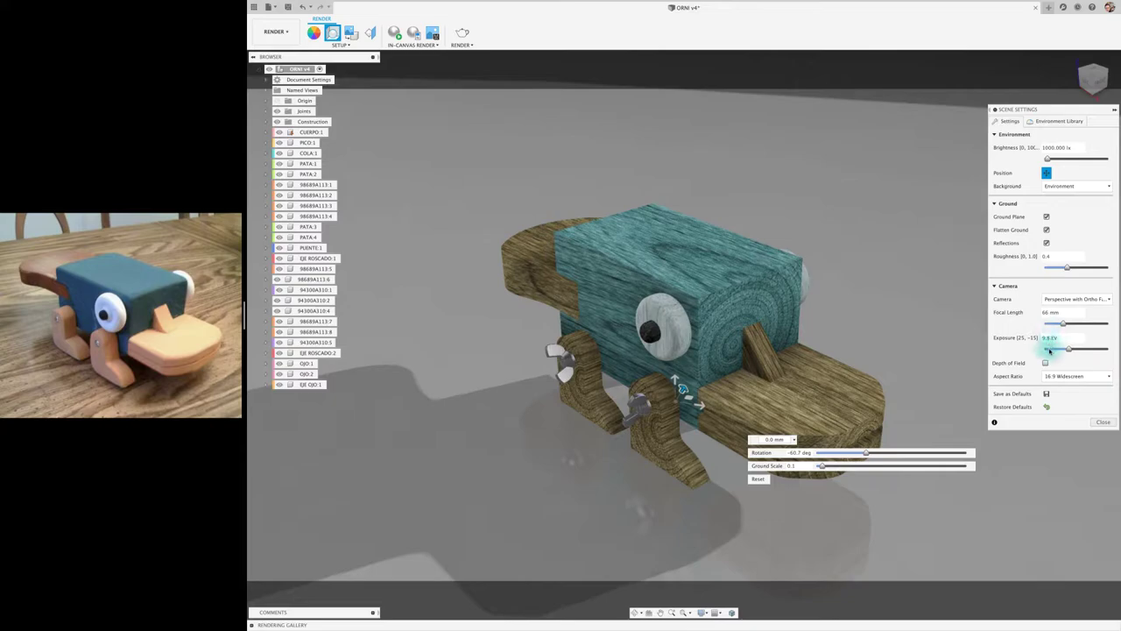
{"action": "left_click", "coordinate": [1043, 121]}
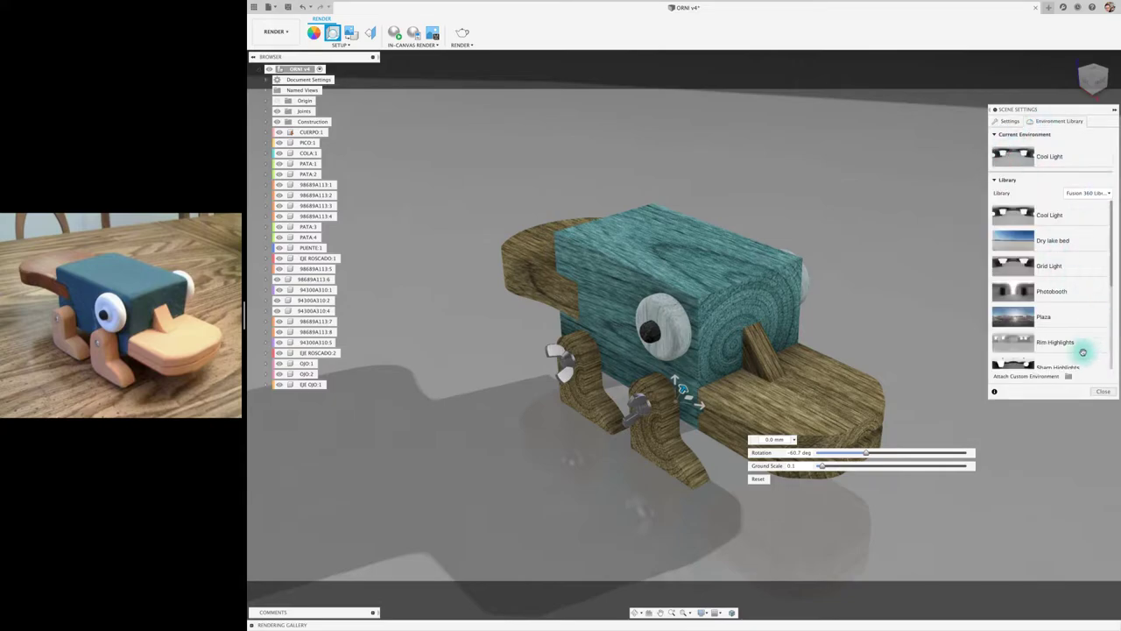
{"action": "left_click", "coordinate": [1103, 391]}
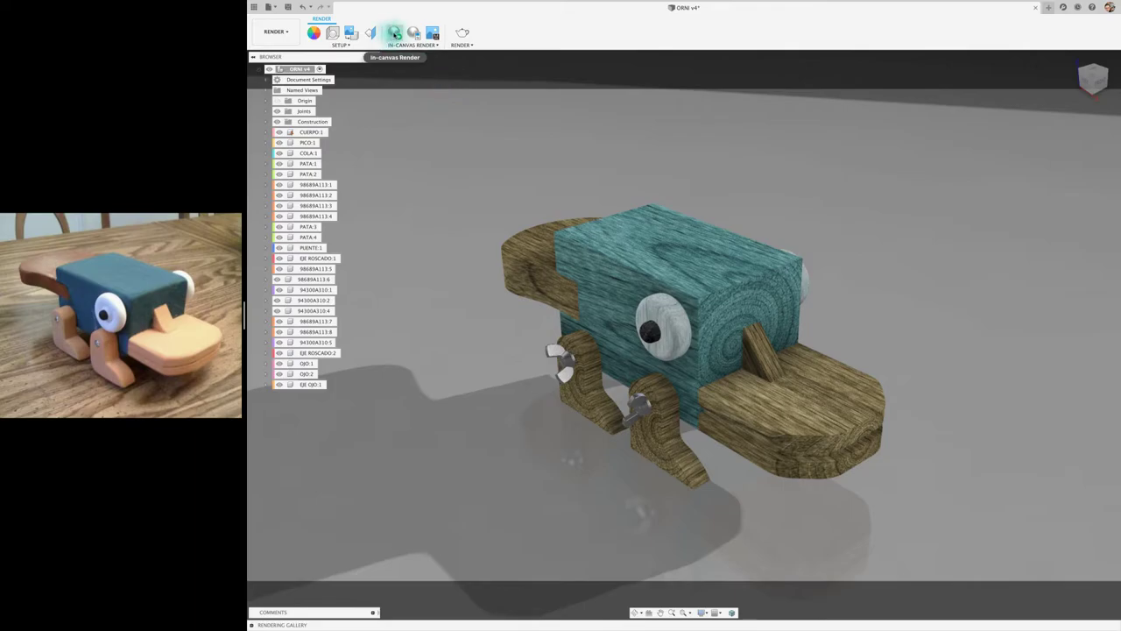
- Run an in-canvas render preview of the lit platypus toy, then stop it
{"action": "left_click", "coordinate": [394, 33]}
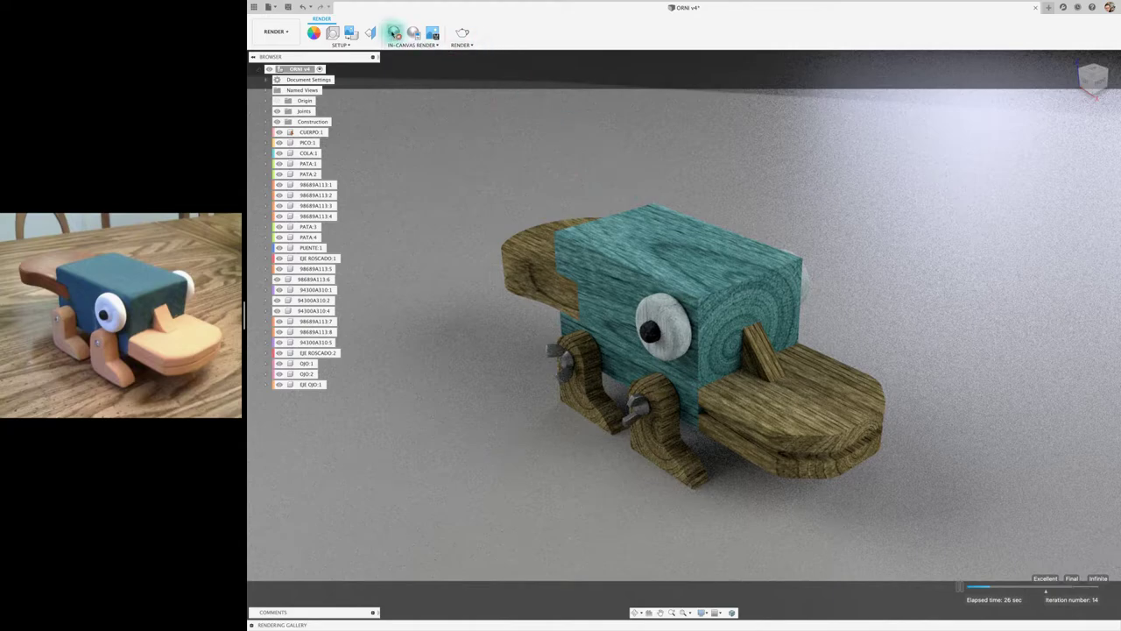
{"action": "left_click", "coordinate": [395, 33]}
- Apply the 3D Pine - Unfinished wood to the beak and its fin
{"action": "left_click", "coordinate": [314, 33]}
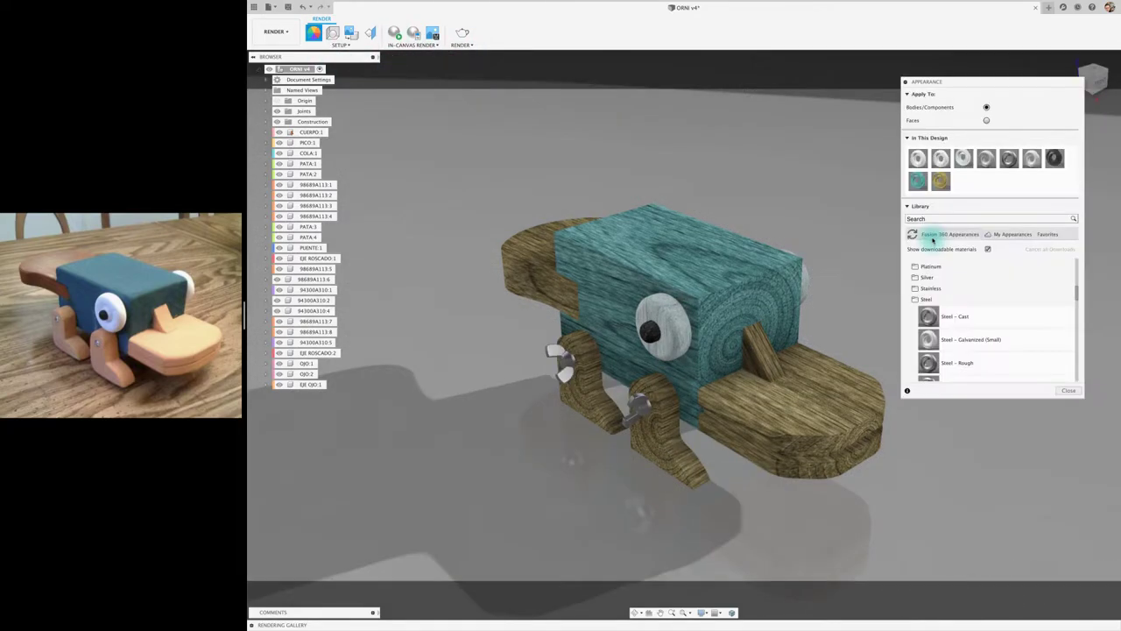
{"action": "scroll", "coordinate": [1077, 290], "scroll_direction": "down", "scroll_amount": 10}
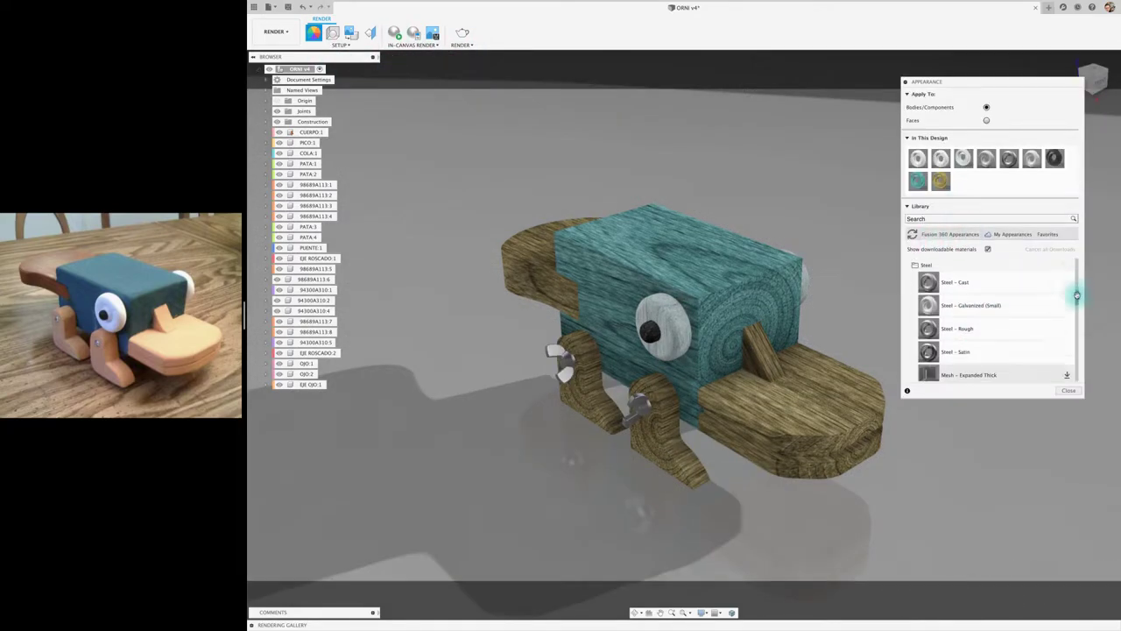
{"action": "left_click_drag", "start_coordinate": [1073, 349], "coordinate": [1071, 373]}
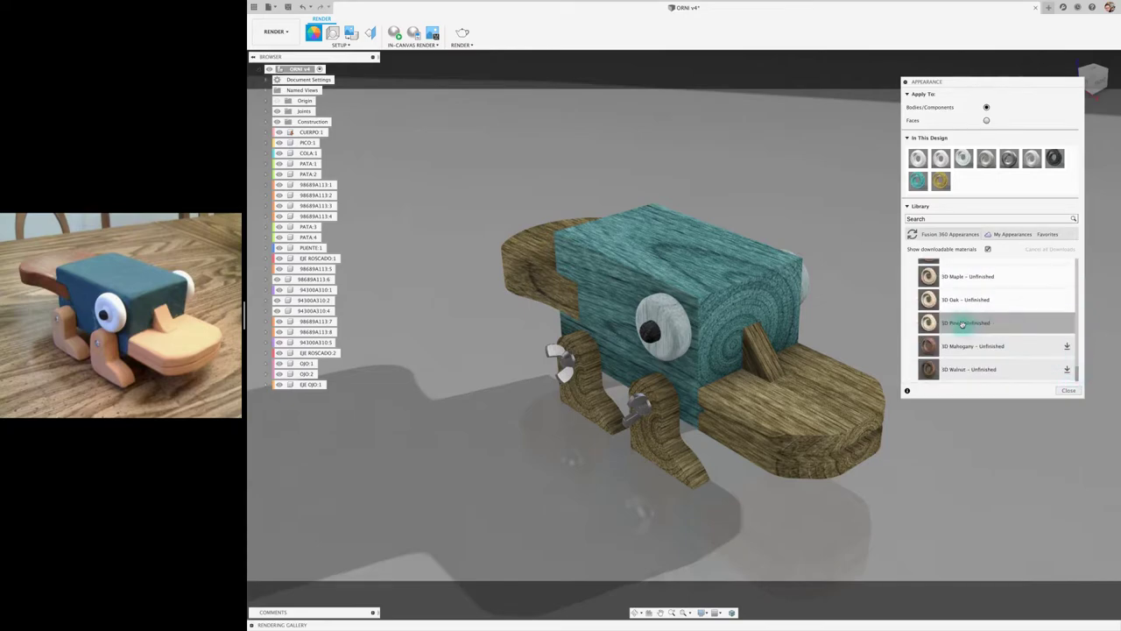
{"action": "left_click_drag", "start_coordinate": [931, 323], "coordinate": [886, 379]}
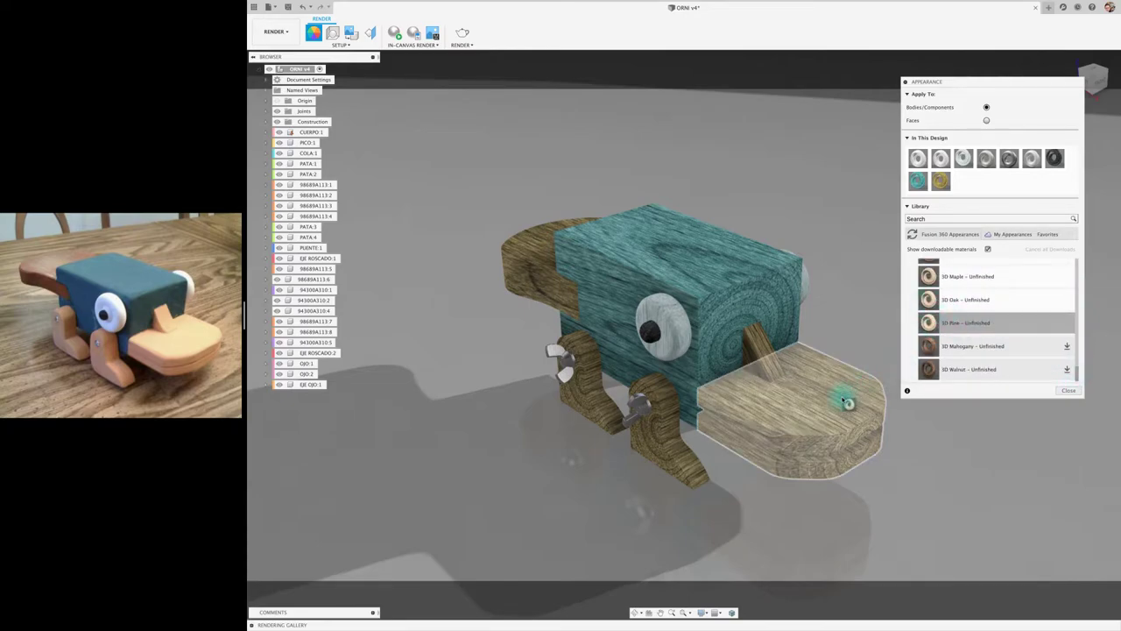
{"action": "left_click_drag", "start_coordinate": [929, 322], "coordinate": [775, 355]}
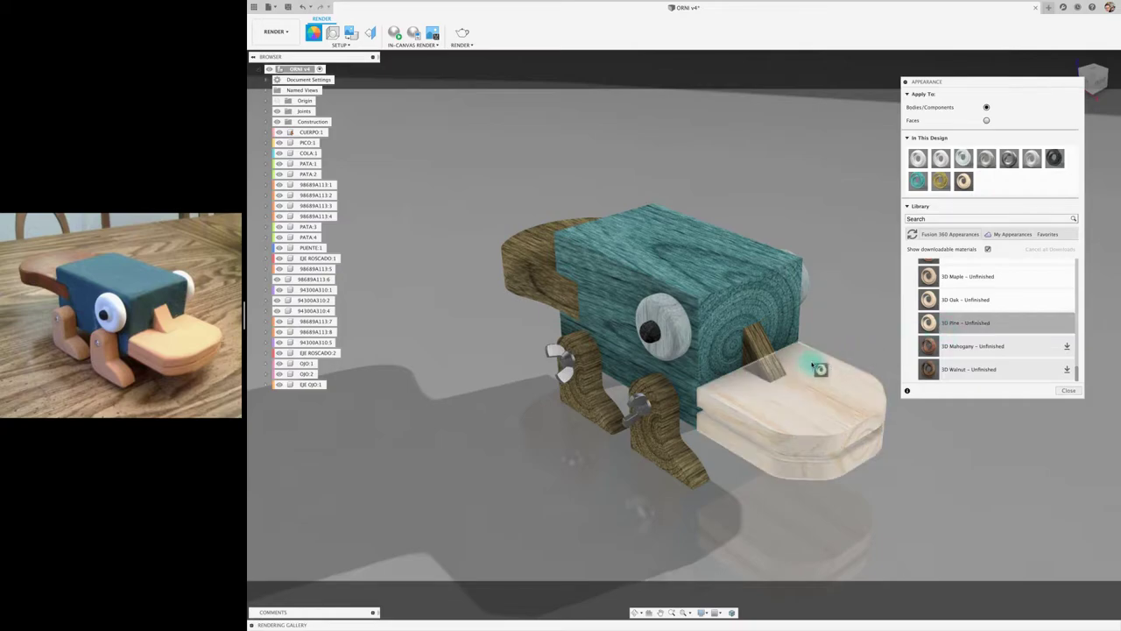
- Apply the pine wood to the front legs and tail, keeping the body teal
{"action": "left_click_drag", "start_coordinate": [928, 322], "coordinate": [685, 460]}
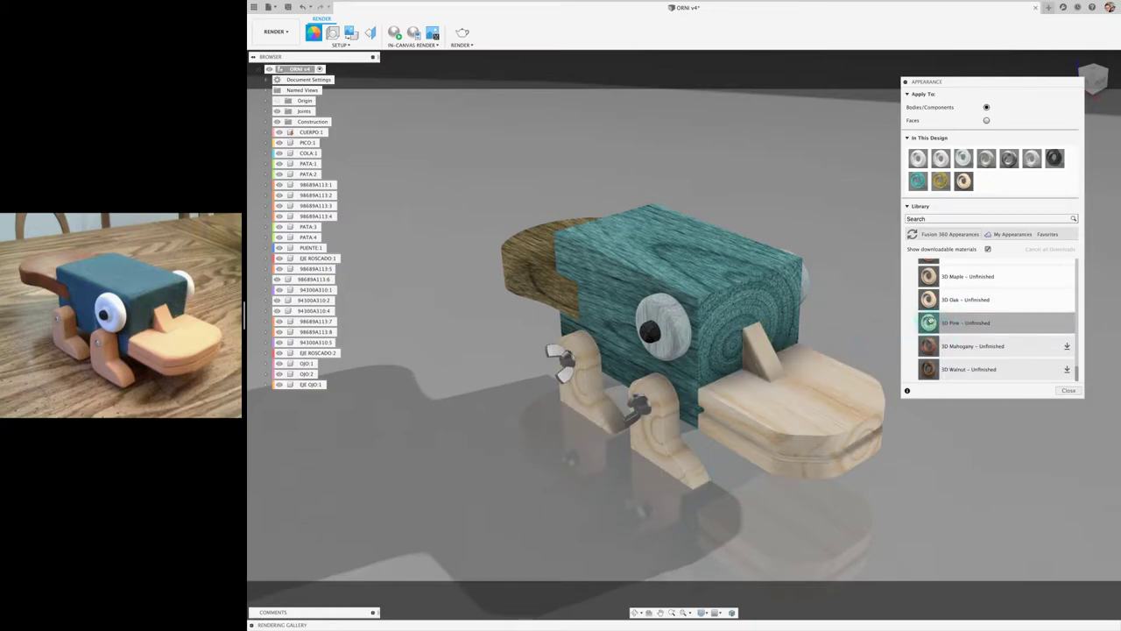
{"action": "left_click_drag", "start_coordinate": [929, 323], "coordinate": [541, 285]}
{"action": "left_click_drag", "start_coordinate": [761, 303], "coordinate": [760, 303]}
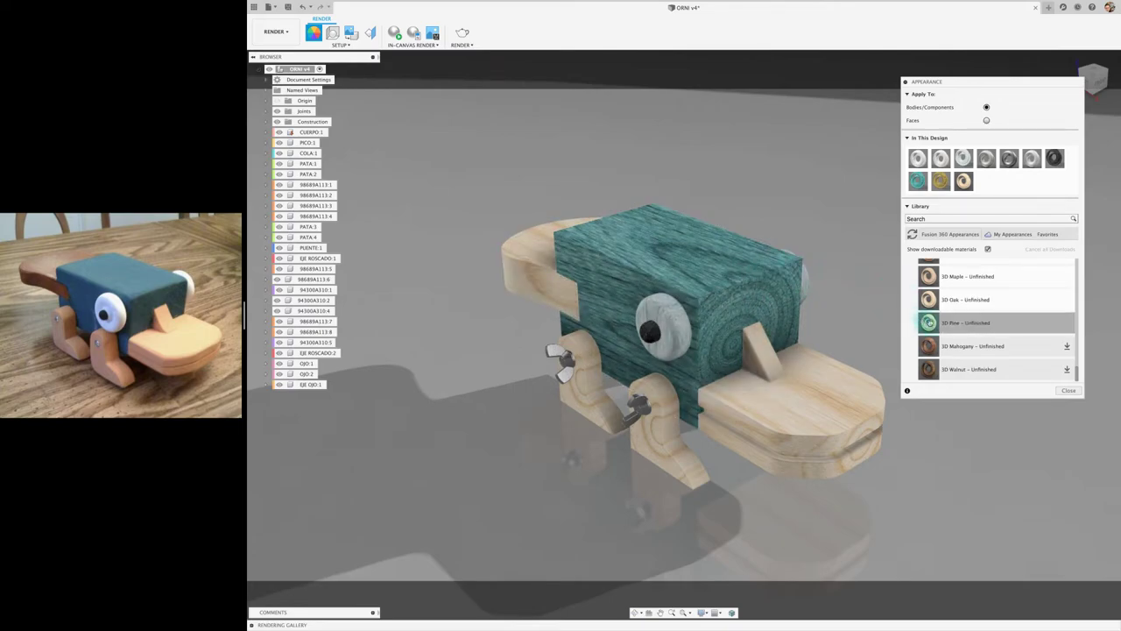
{"action": "left_click_drag", "start_coordinate": [928, 322], "coordinate": [766, 280]}
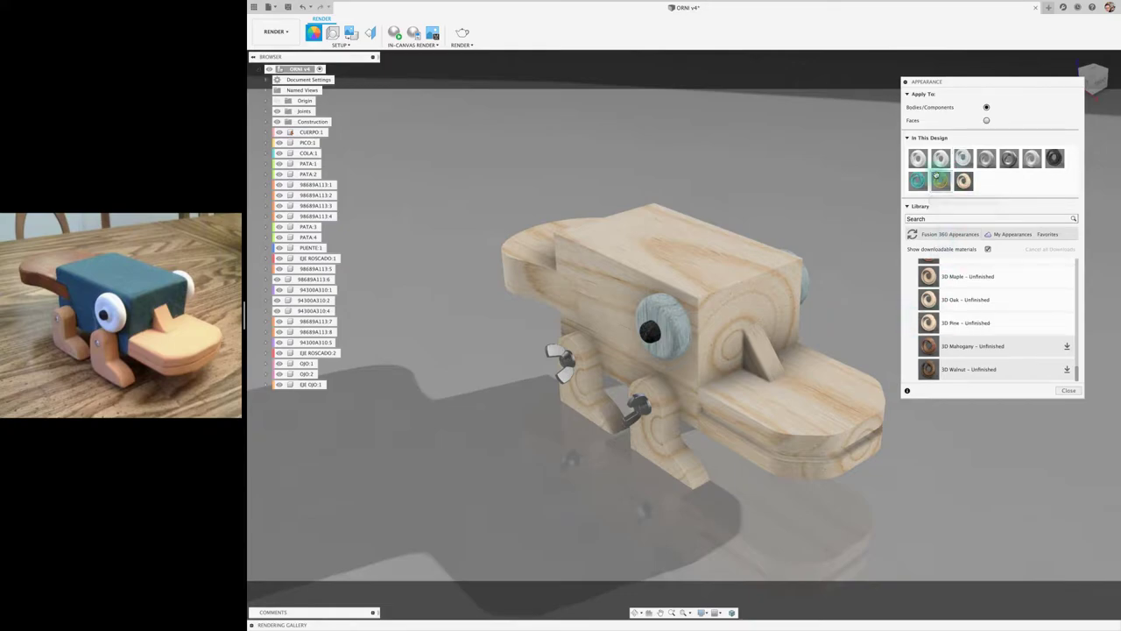
{"action": "left_click_drag", "start_coordinate": [917, 180], "coordinate": [780, 263]}
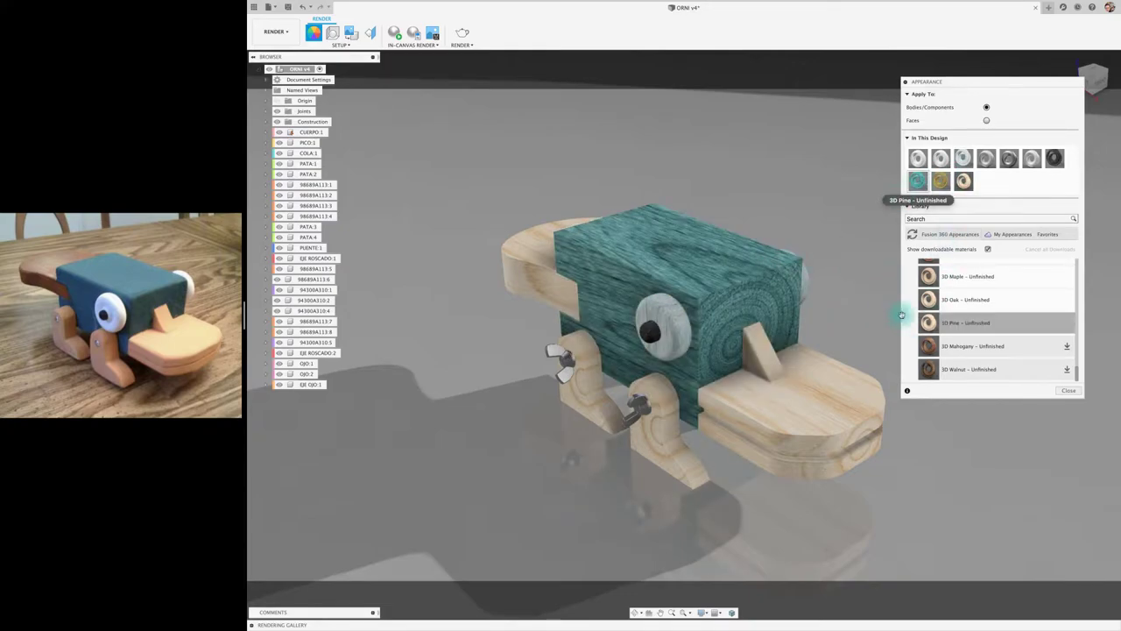
- Recolour the body's teal wood to light yellow-green (earlywood 206, 217, 123)
{"action": "double_click", "coordinate": [917, 180]}
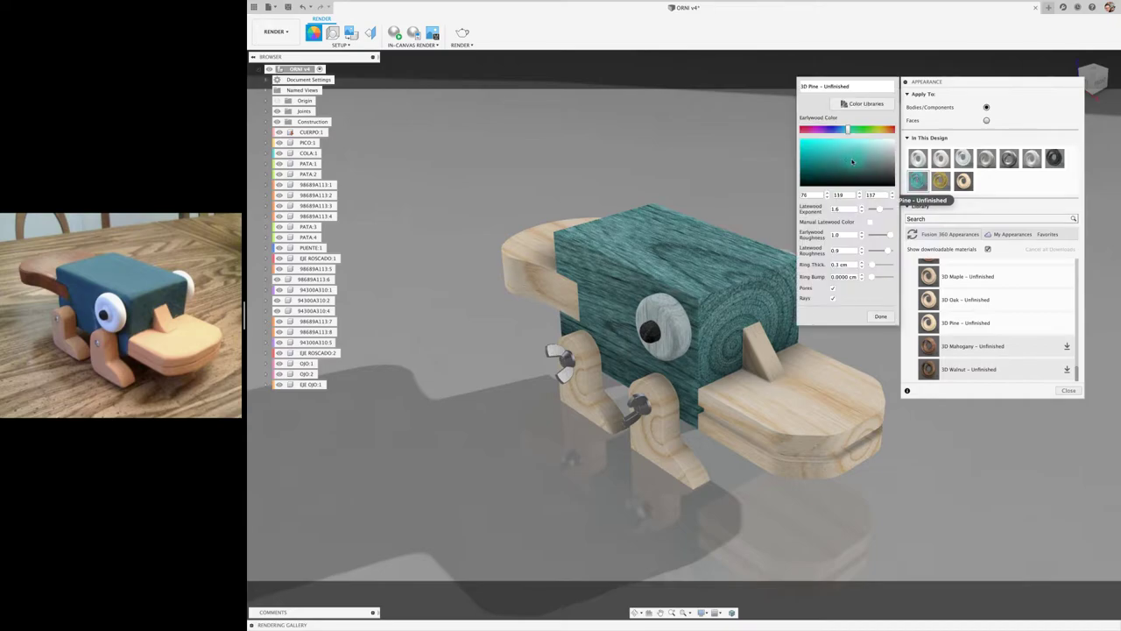
{"action": "left_click", "coordinate": [847, 153]}
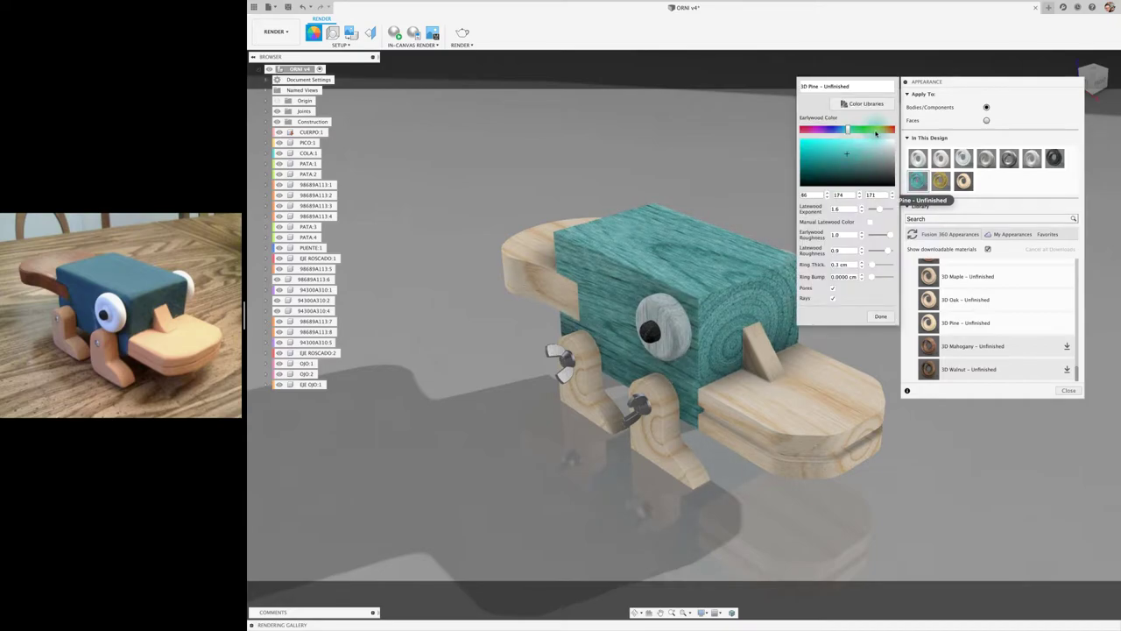
{"action": "left_click", "coordinate": [875, 131]}
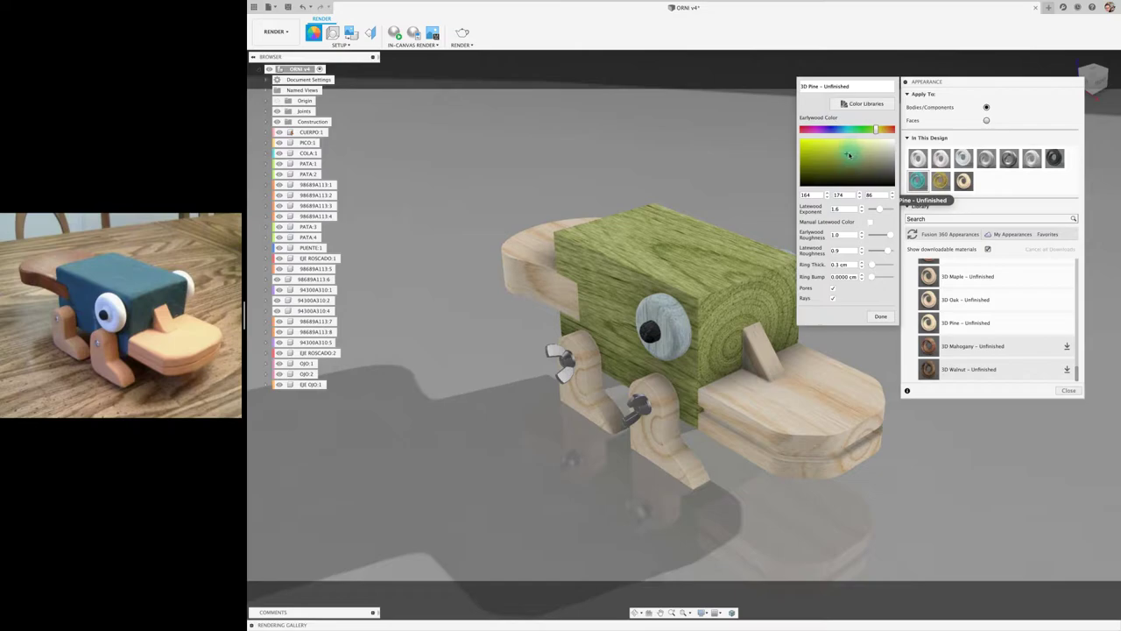
{"action": "left_click_drag", "start_coordinate": [849, 155], "coordinate": [852, 149]}
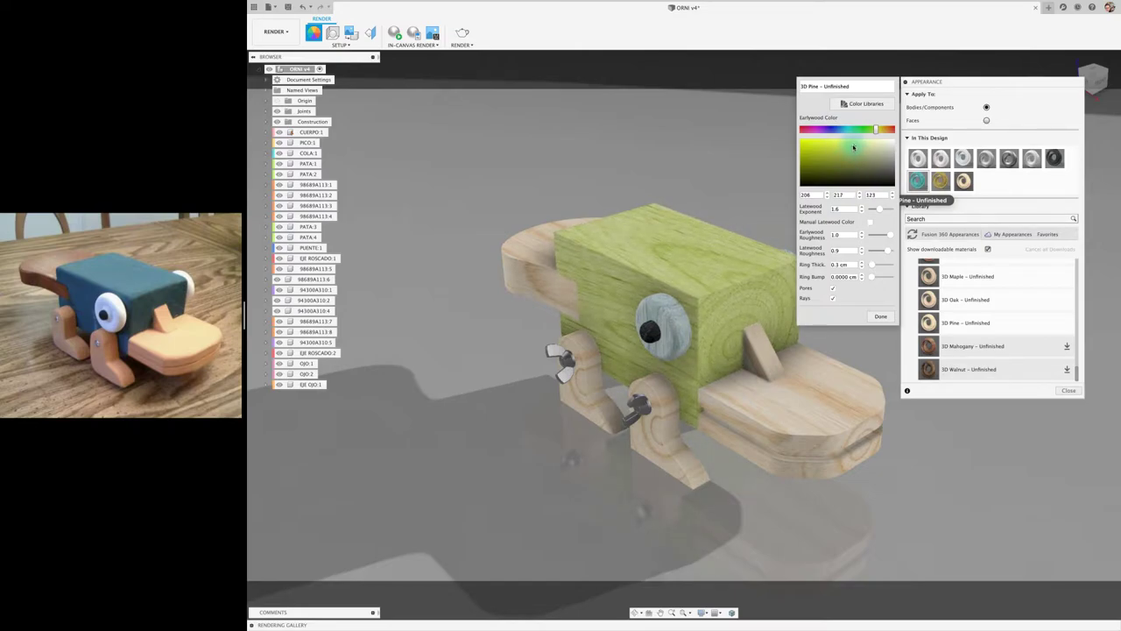
- Set latewood roughness 0, turn off pores and rays, and use 2.4 cm ring thickness
{"action": "left_click_drag", "start_coordinate": [881, 251], "coordinate": [870, 251]}
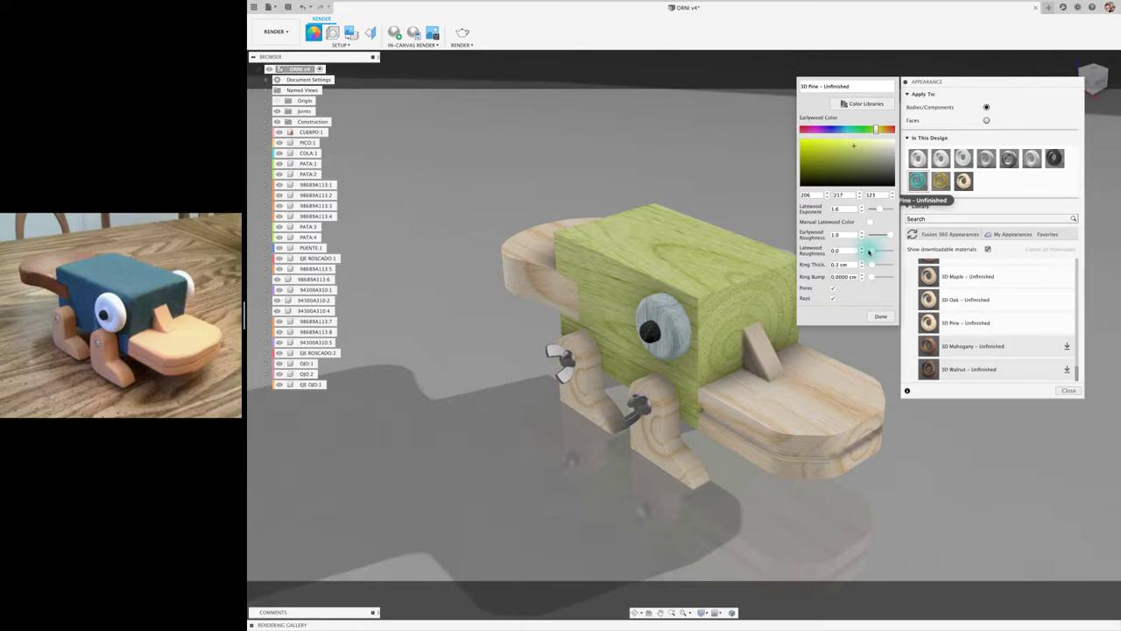
{"action": "left_click", "coordinate": [832, 289]}
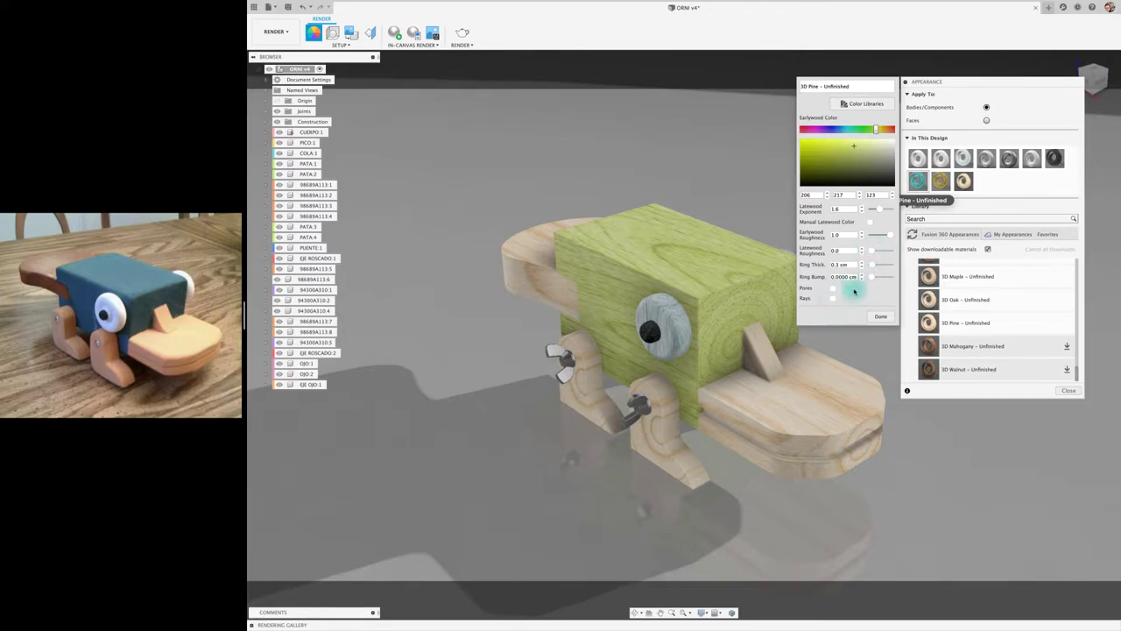
{"action": "mouse_move", "coordinate": [871, 276]}
{"action": "left_mouse_down"}
{"action": "mouse_move", "coordinate": [886, 278]}
{"action": "mouse_move", "coordinate": [863, 279]}
{"action": "mouse_move", "coordinate": [876, 265]}
{"action": "left_mouse_up"}
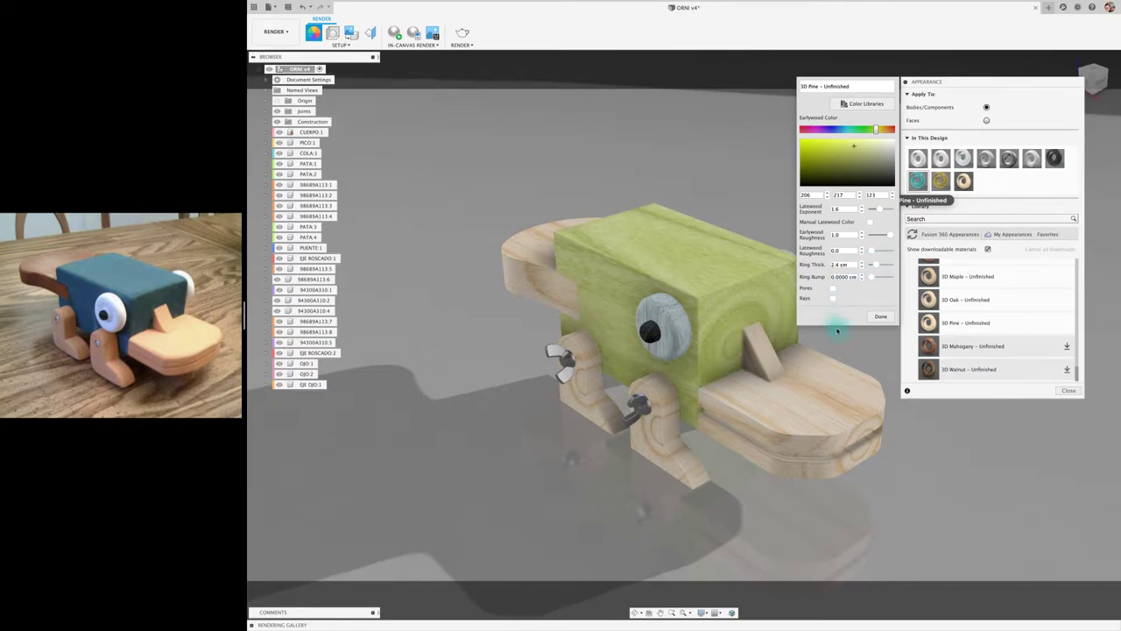
{"action": "left_click", "coordinate": [1069, 392]}
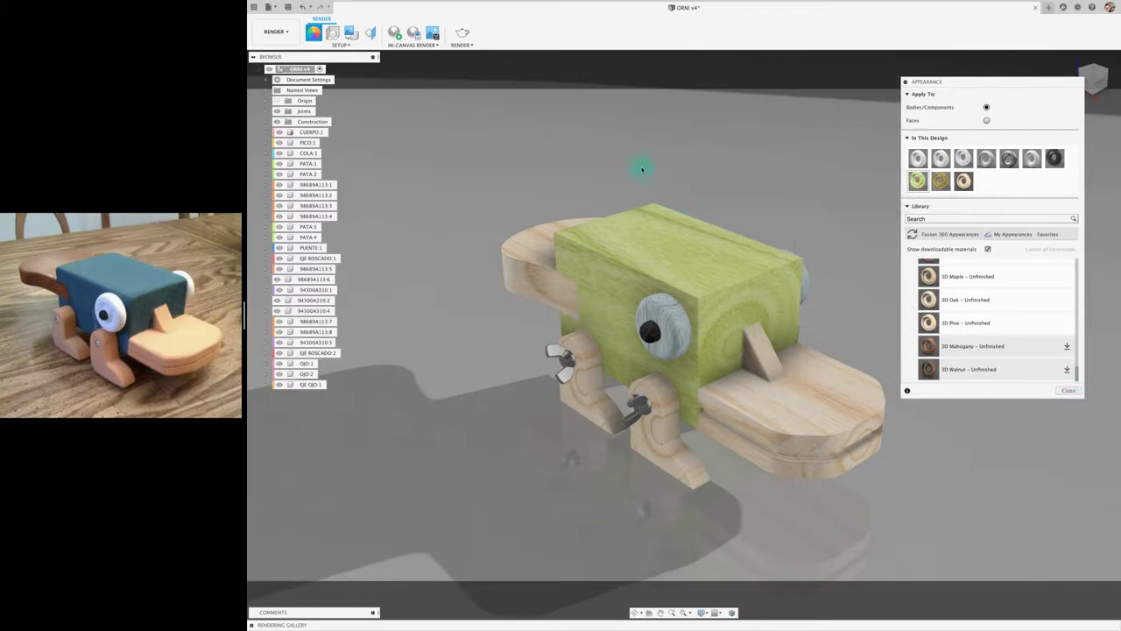
- Start a progressive in-canvas render of the yellow-green and pine platypus
{"action": "left_click", "coordinate": [395, 35]}
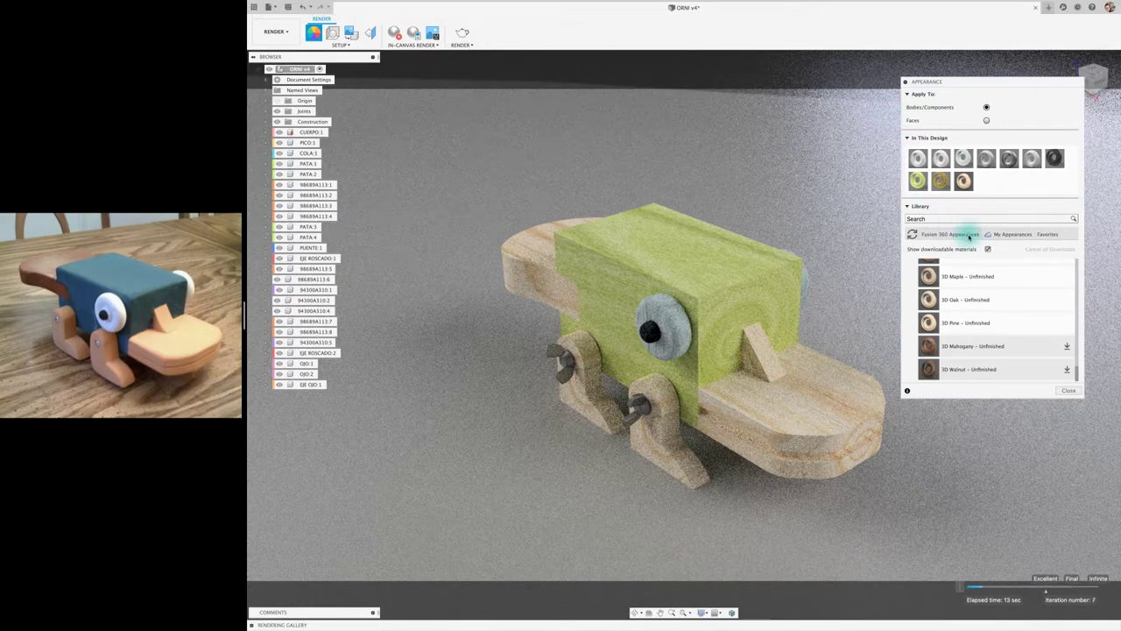
- Stop the render and apply the Sharp Highlights lighting environment
{"action": "left_click", "coordinate": [393, 35]}
{"action": "left_click", "coordinate": [333, 32]}
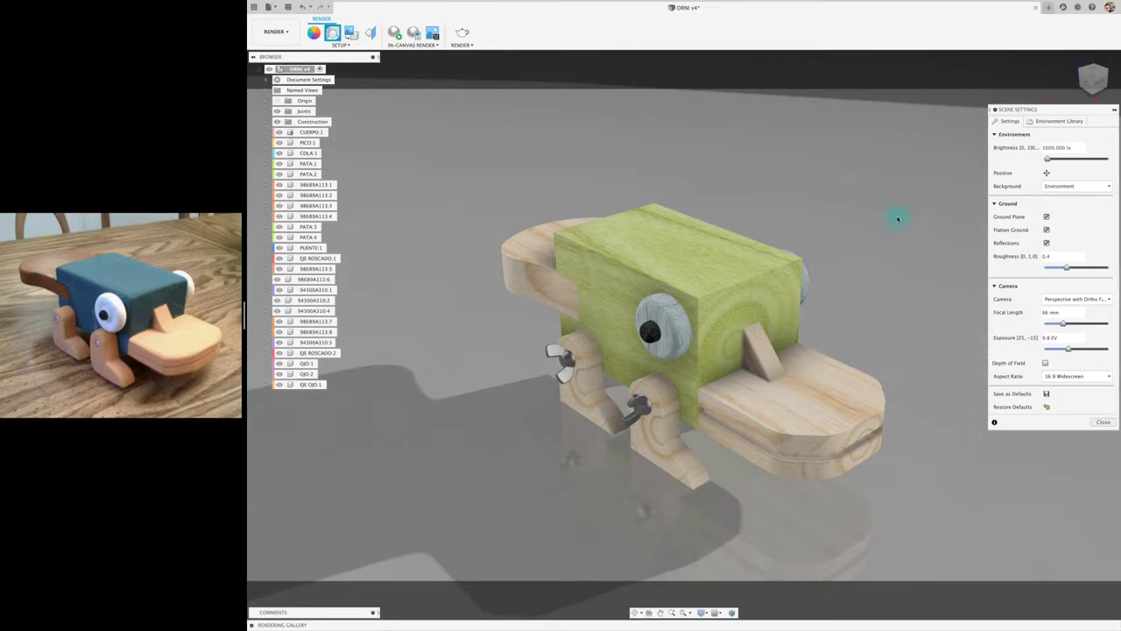
{"action": "left_click", "coordinate": [1061, 121]}
{"action": "left_click_drag", "start_coordinate": [1067, 115], "coordinate": [983, 100]}
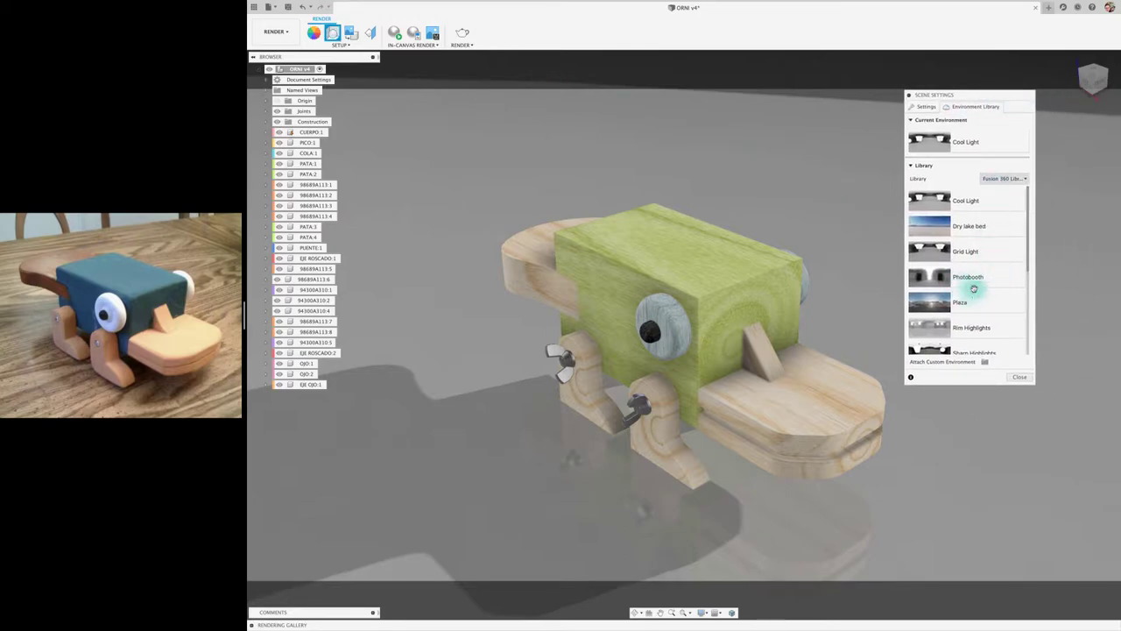
{"action": "scroll", "coordinate": [967, 333], "scroll_direction": "down", "scroll_amount": 1}
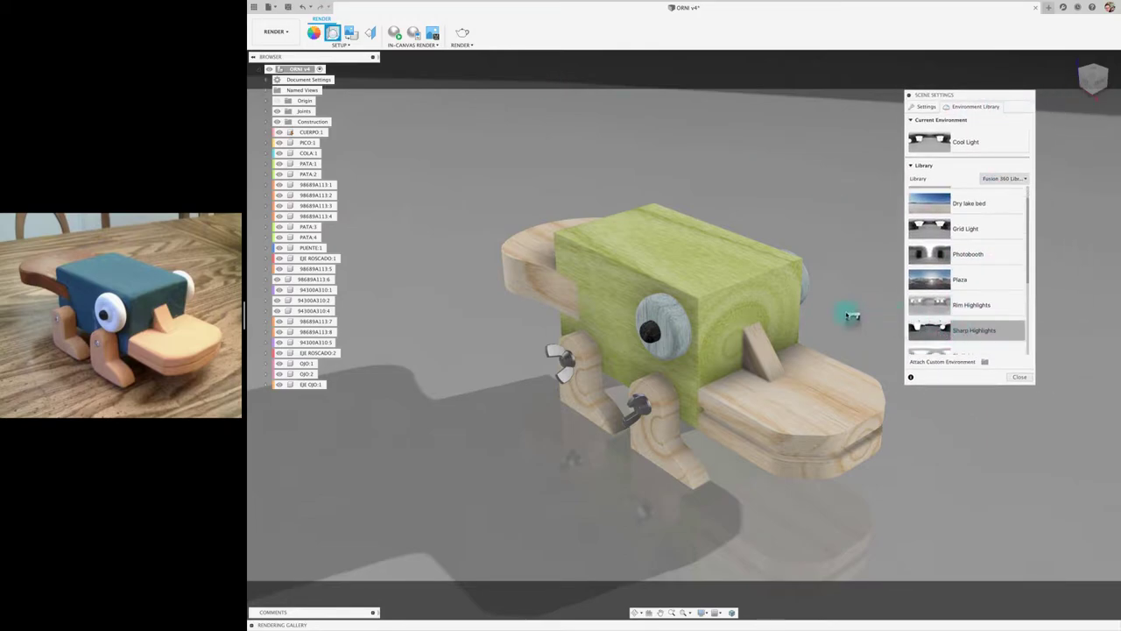
{"action": "double_click", "coordinate": [958, 327]}
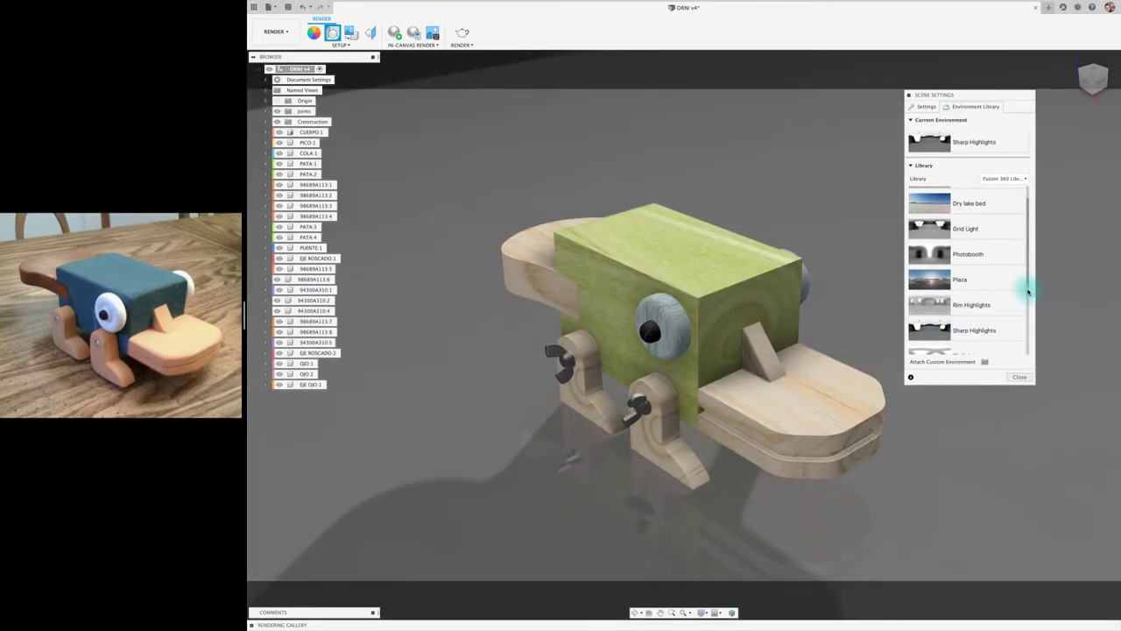
- Compare Warm Light and Skylight, then return to Sharp Highlights and close scene settings
{"action": "left_click_drag", "start_coordinate": [1028, 288], "coordinate": [1021, 351]}
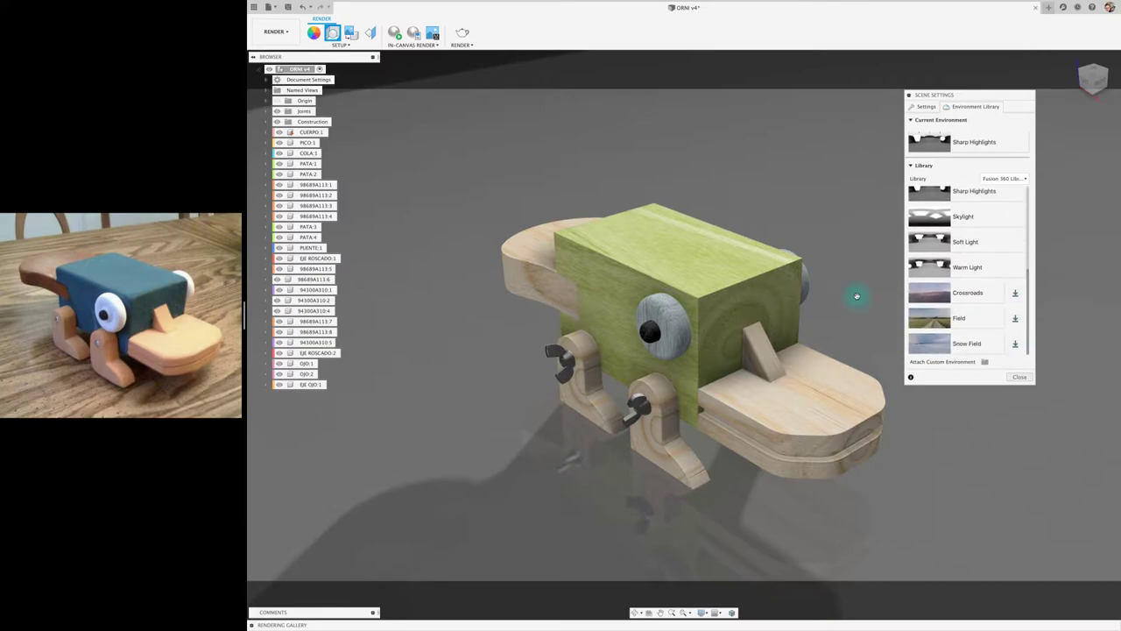
{"action": "left_click", "coordinate": [932, 267]}
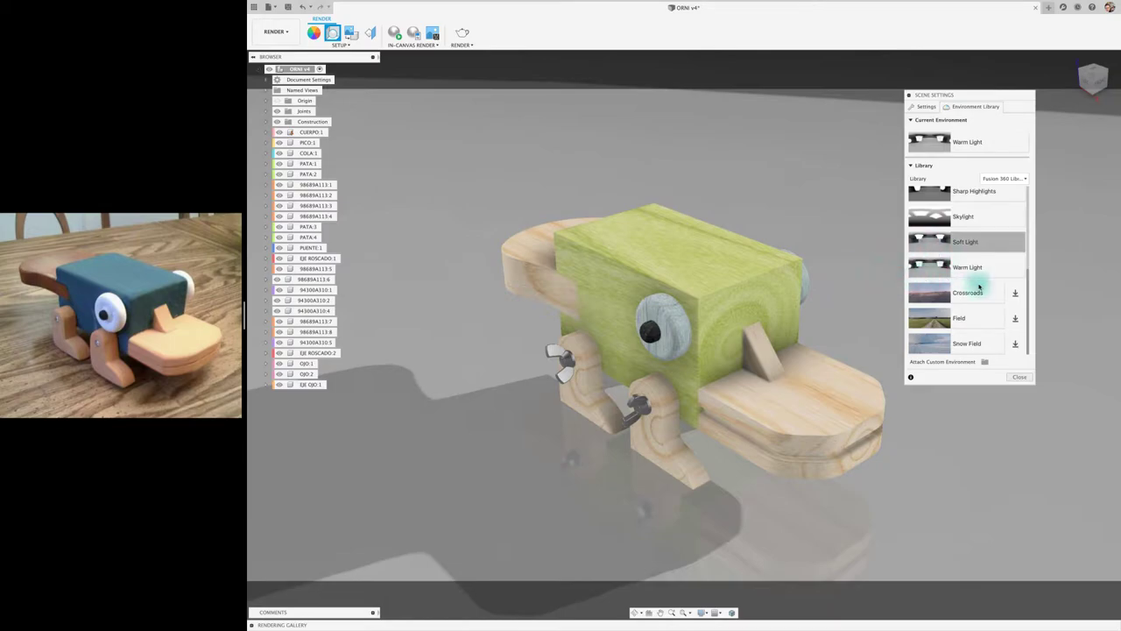
{"action": "left_click_drag", "start_coordinate": [1023, 293], "coordinate": [1024, 267]}
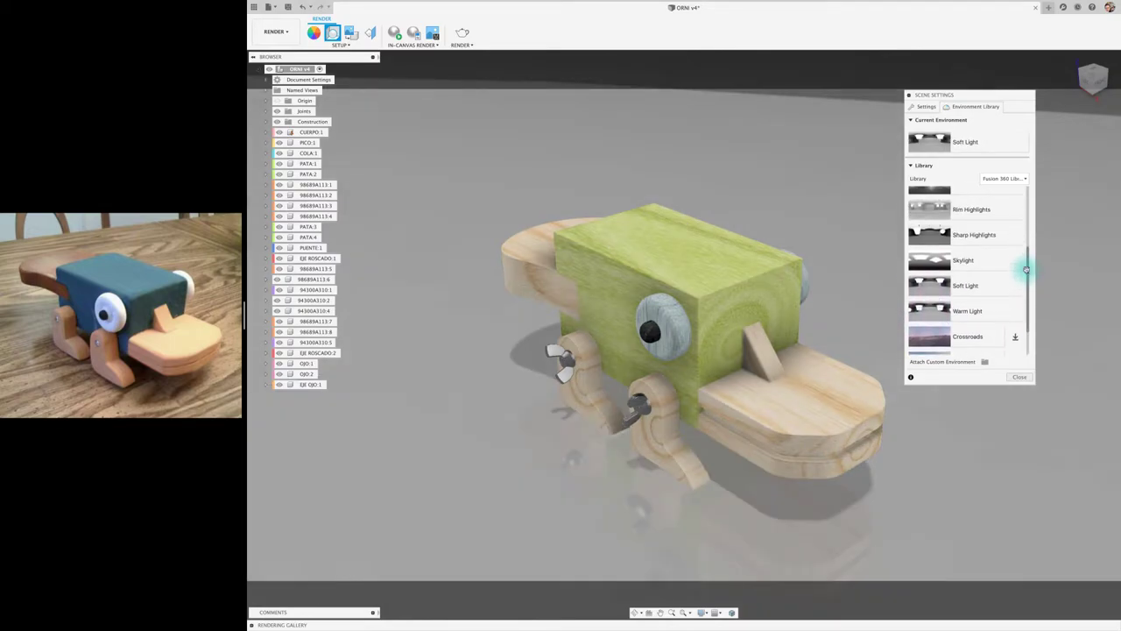
{"action": "left_click", "coordinate": [931, 260]}
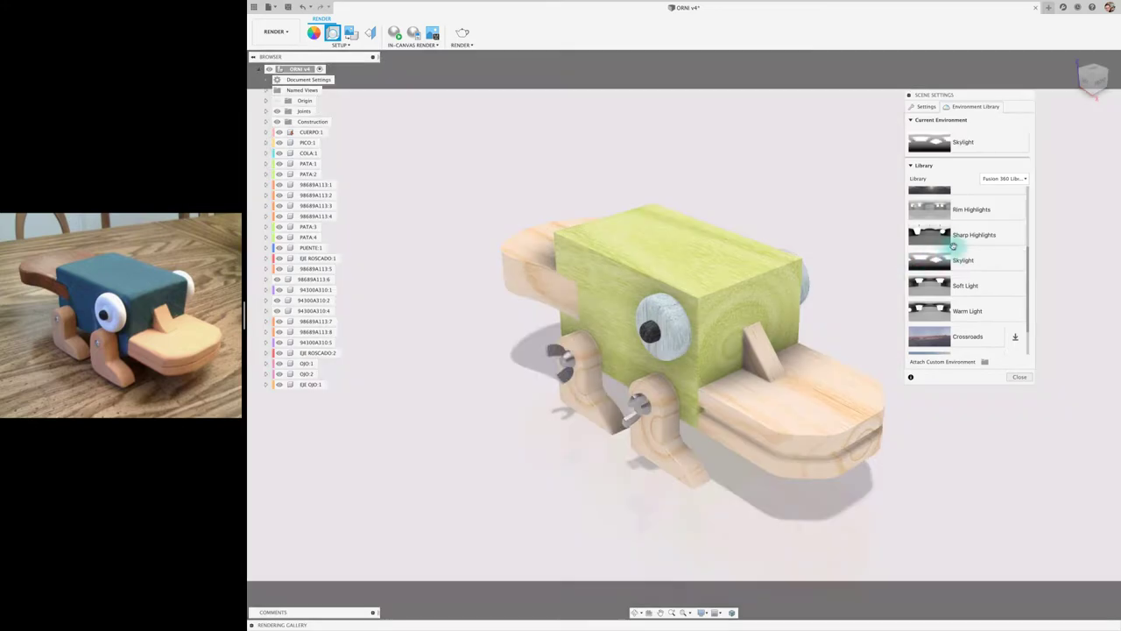
{"action": "left_click", "coordinate": [937, 235]}
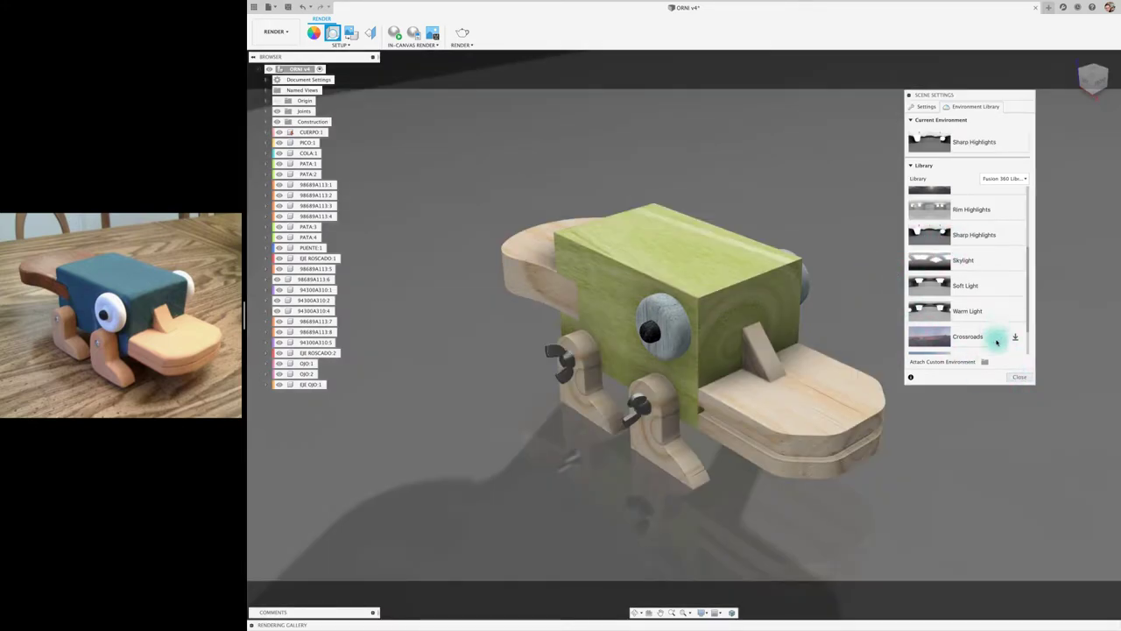
{"action": "left_click", "coordinate": [1020, 377]}
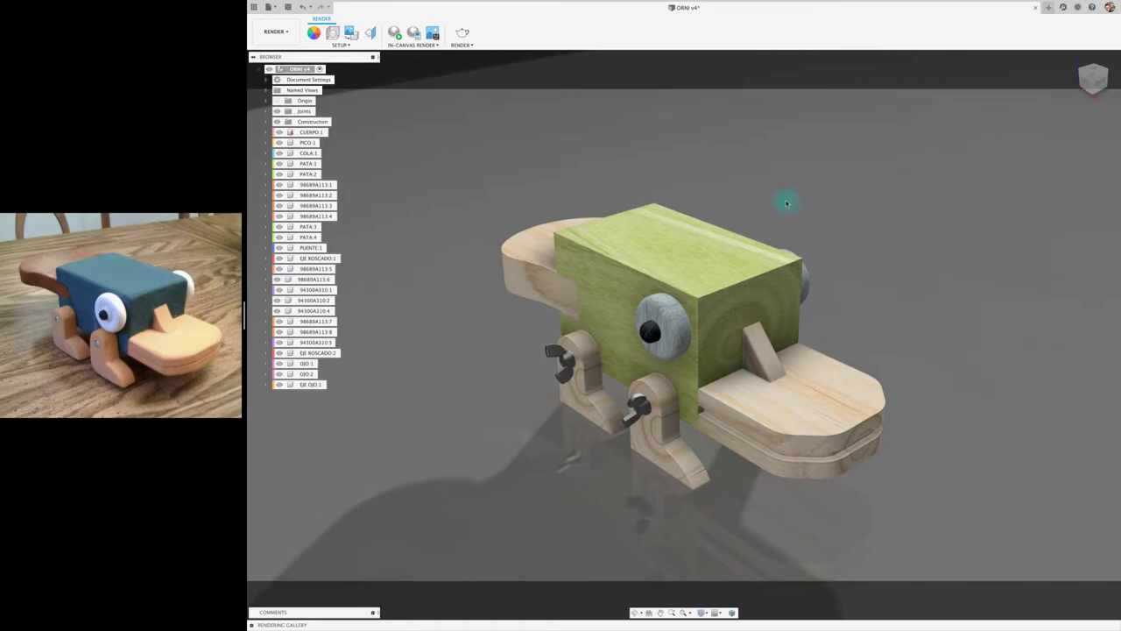
- Run an in-canvas render of the toy under Sharp Highlights lighting, then stop it
{"action": "left_click", "coordinate": [399, 34]}
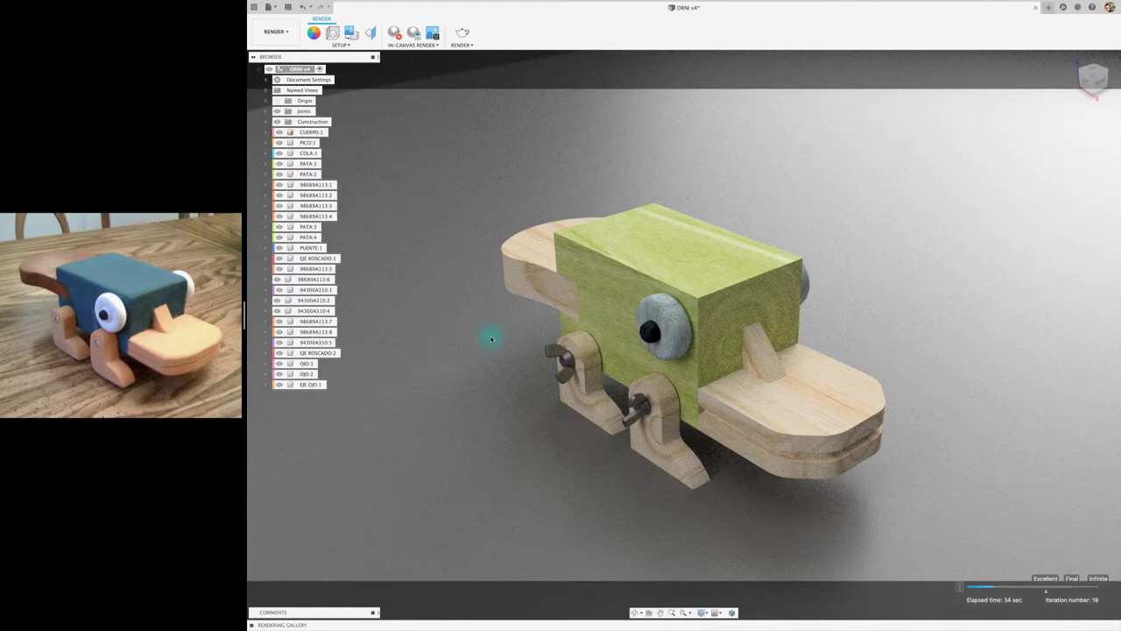
{"action": "left_click", "coordinate": [395, 33]}
- Give 3D Pine latewood roughness 1.0 and exponent 3.0, apply a material to the tail, and leave Fusion
{"action": "left_click", "coordinate": [313, 34]}
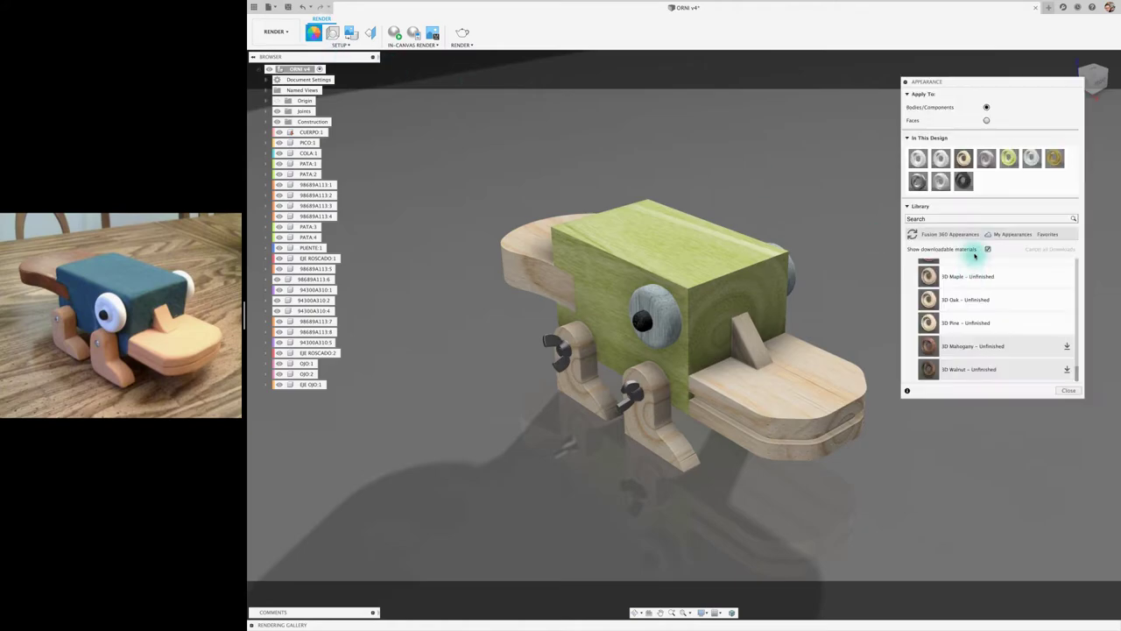
{"action": "double_click", "coordinate": [964, 159]}
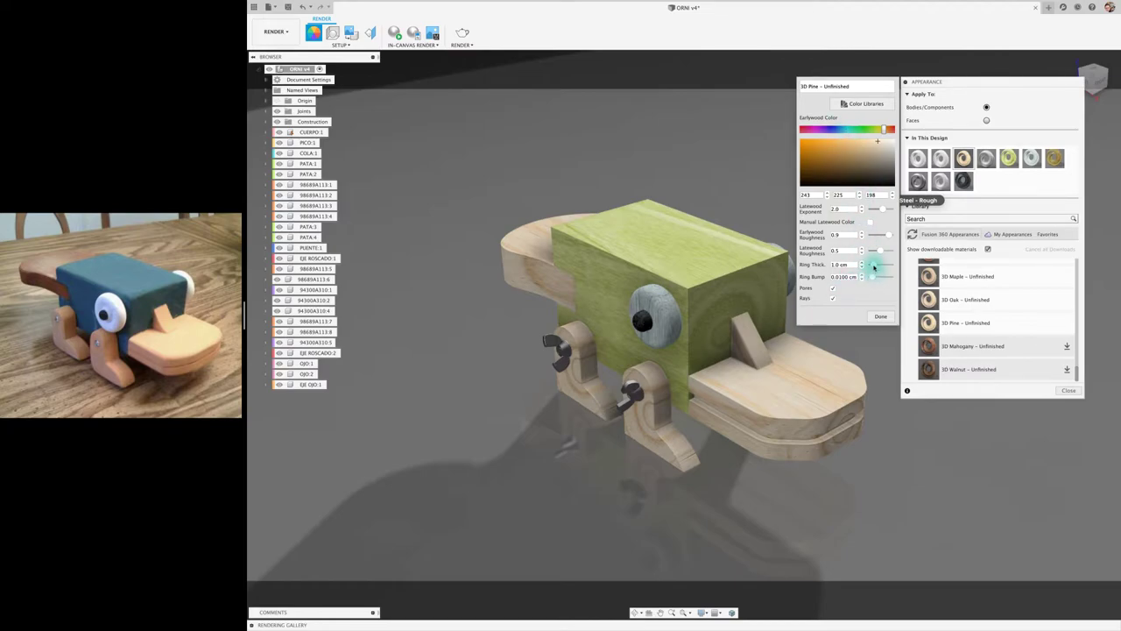
{"action": "mouse_move", "coordinate": [882, 253]}
{"action": "left_mouse_down"}
{"action": "mouse_move", "coordinate": [905, 249]}
{"action": "mouse_move", "coordinate": [892, 234]}
{"action": "left_mouse_up"}
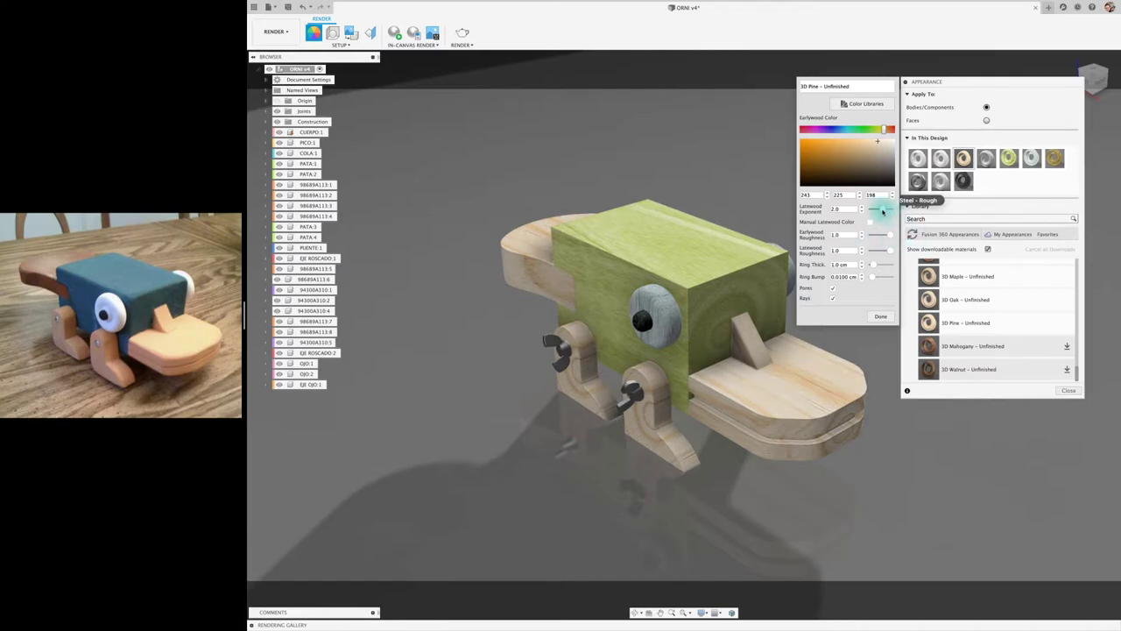
{"action": "mouse_move", "coordinate": [882, 209]}
{"action": "left_mouse_down"}
{"action": "mouse_move", "coordinate": [860, 211]}
{"action": "mouse_move", "coordinate": [914, 217]}
{"action": "left_mouse_up"}
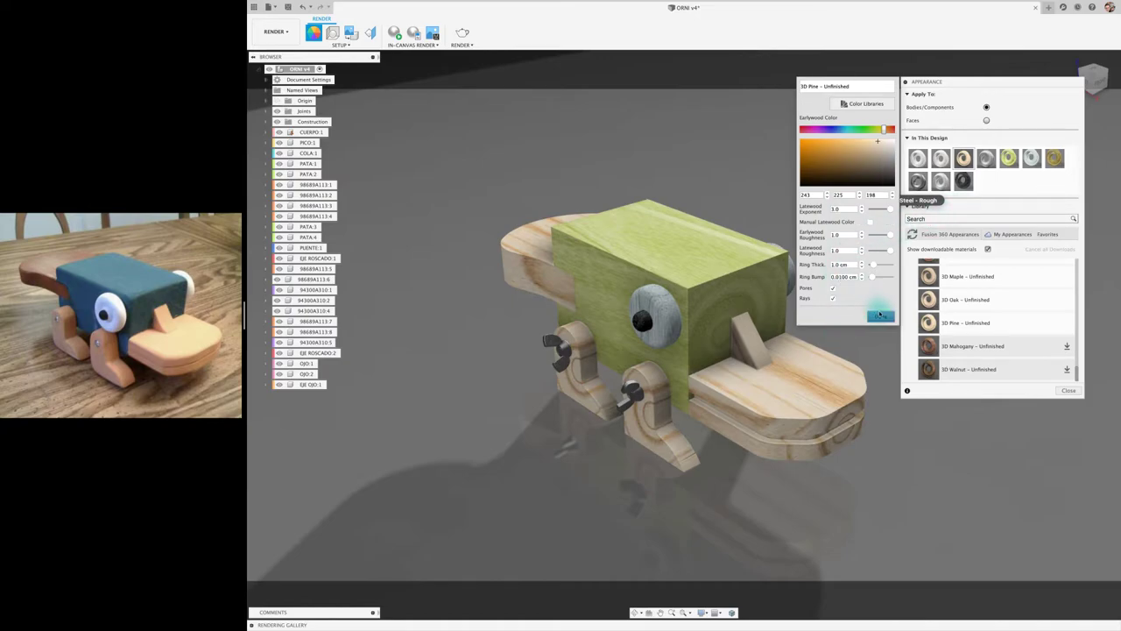
{"action": "left_click", "coordinate": [881, 316]}
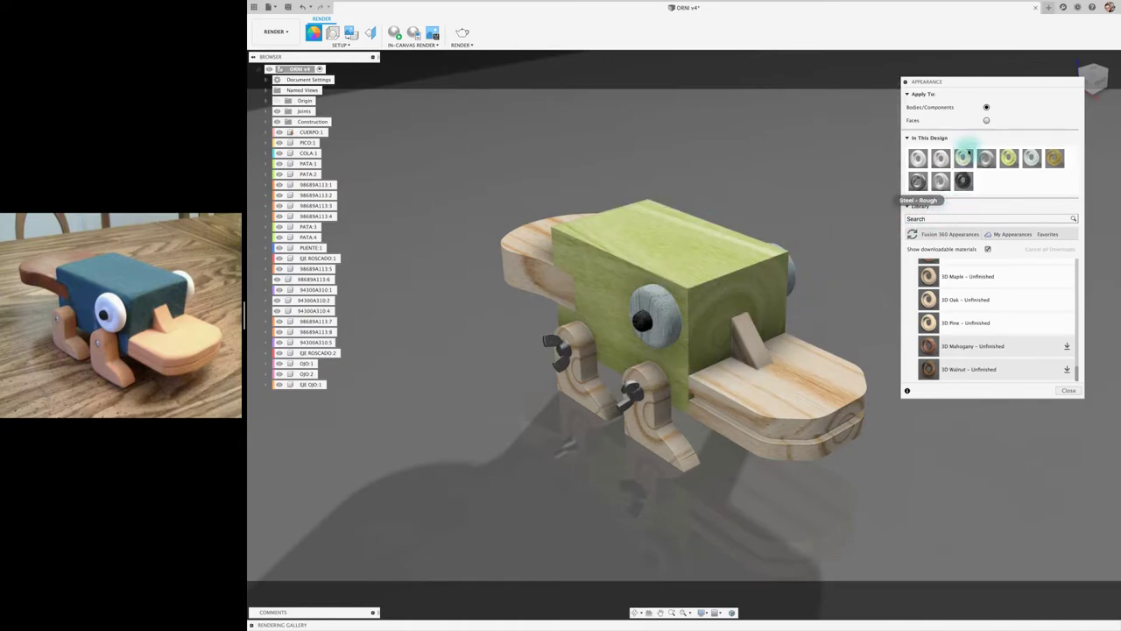
{"action": "left_click_drag", "start_coordinate": [968, 154], "coordinate": [772, 469]}
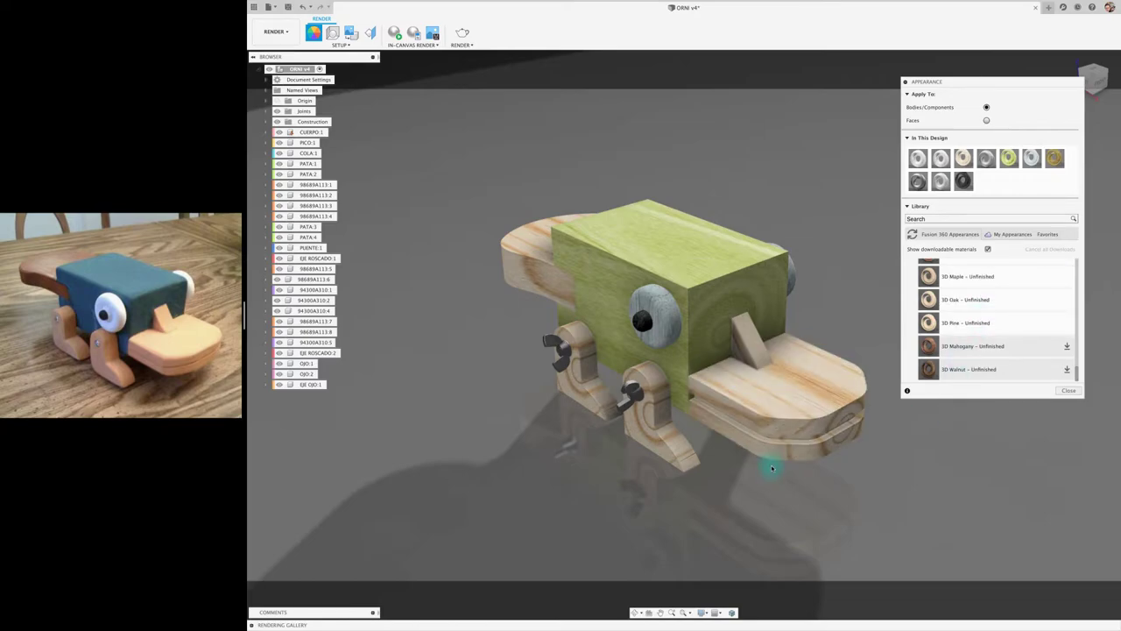
{"action": "key", "text": "ctrl+Up"}
- Return to the browser, go to HDRI Haven and filter the HDRI list to Urban
{"action": "left_click", "coordinate": [475, 30]}
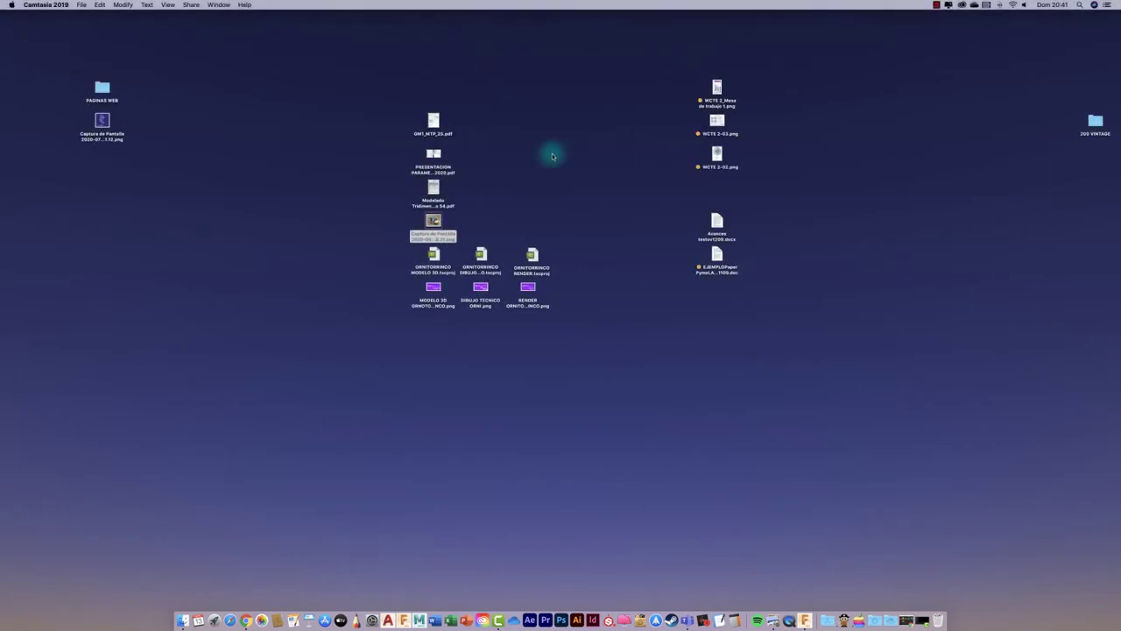
{"action": "left_click", "coordinate": [920, 618]}
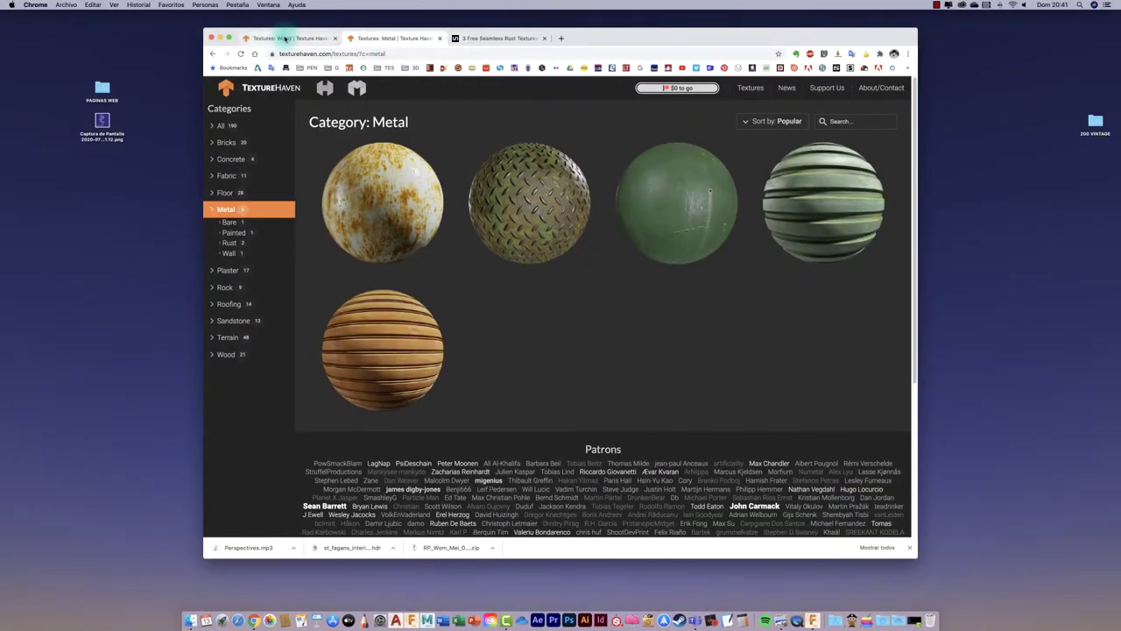
{"action": "left_click", "coordinate": [285, 37]}
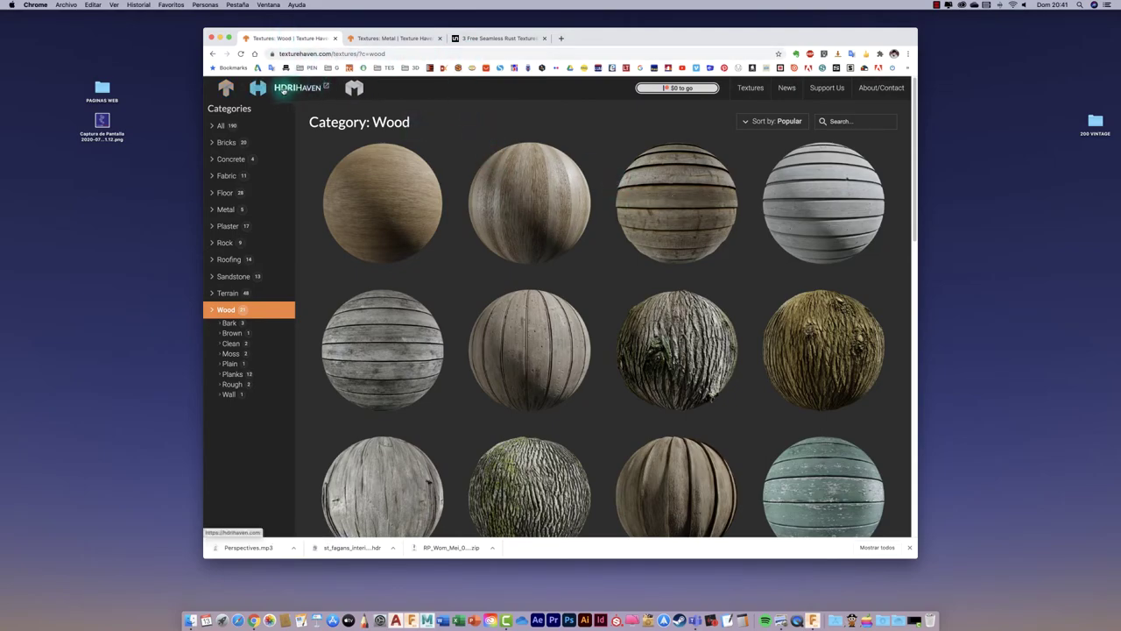
{"action": "left_click", "coordinate": [260, 89]}
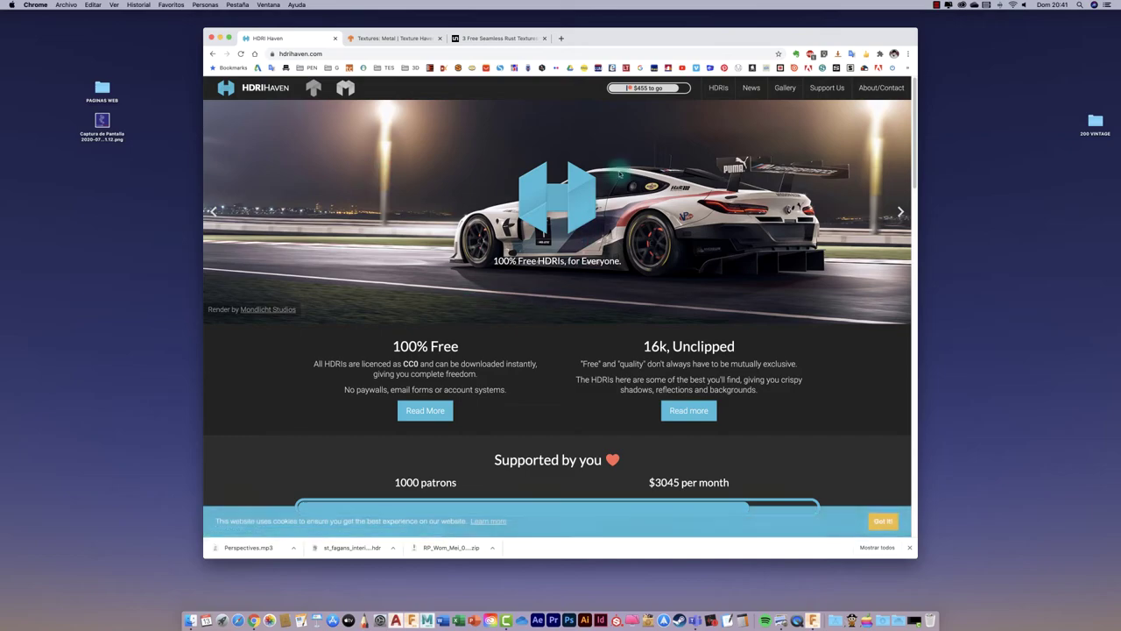
{"action": "left_click", "coordinate": [717, 91]}
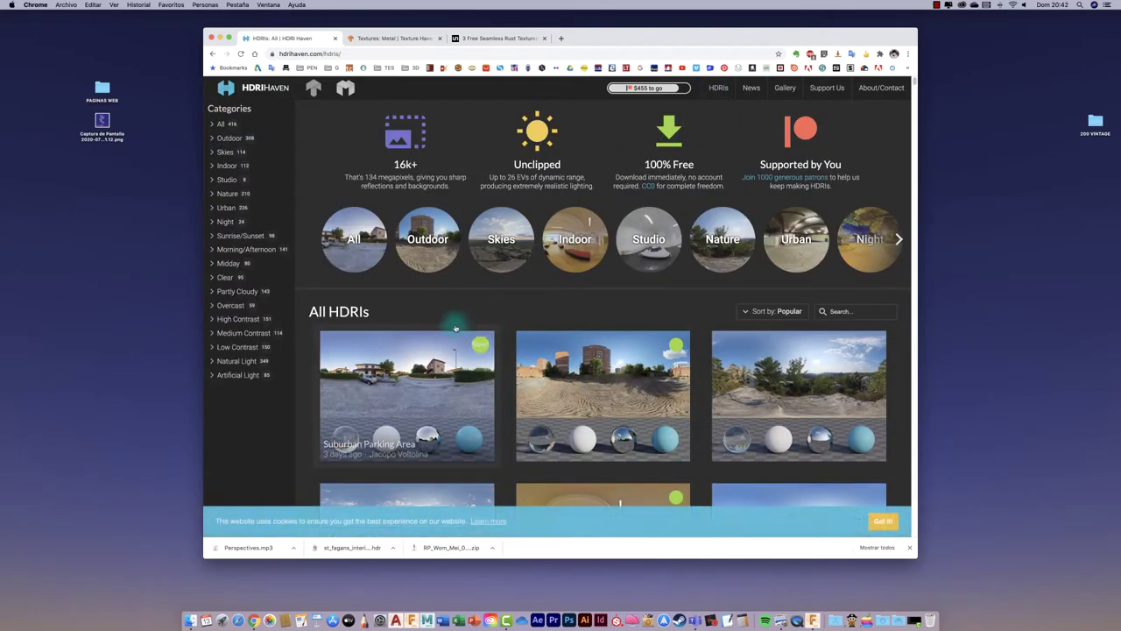
{"action": "scroll", "coordinate": [604, 329], "scroll_direction": "down", "scroll_amount": 1}
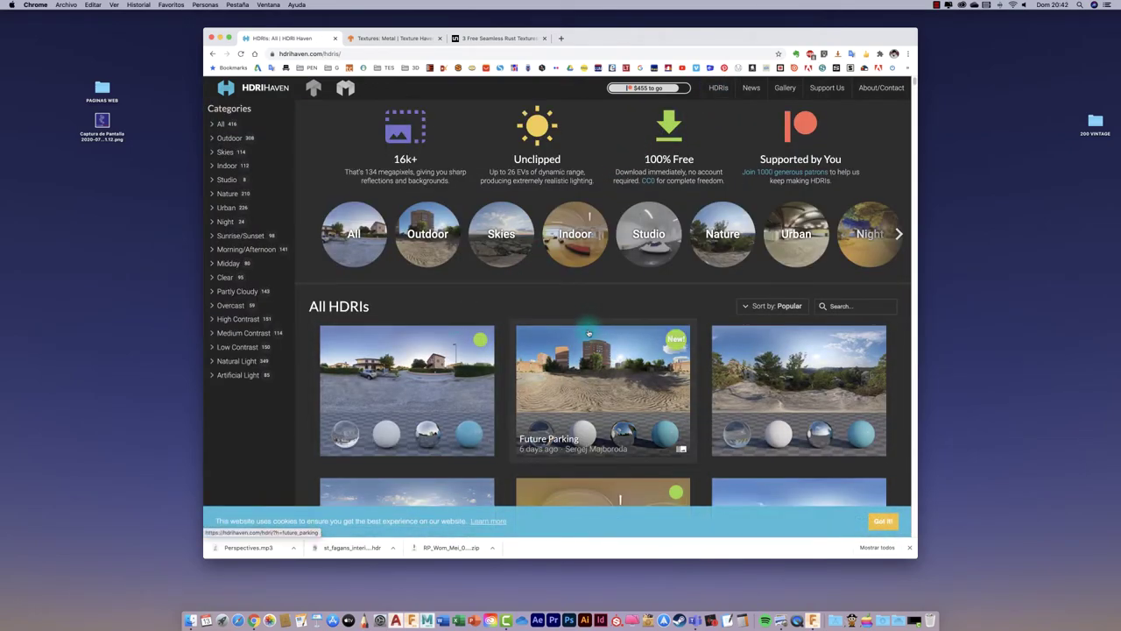
{"action": "left_click", "coordinate": [810, 253]}
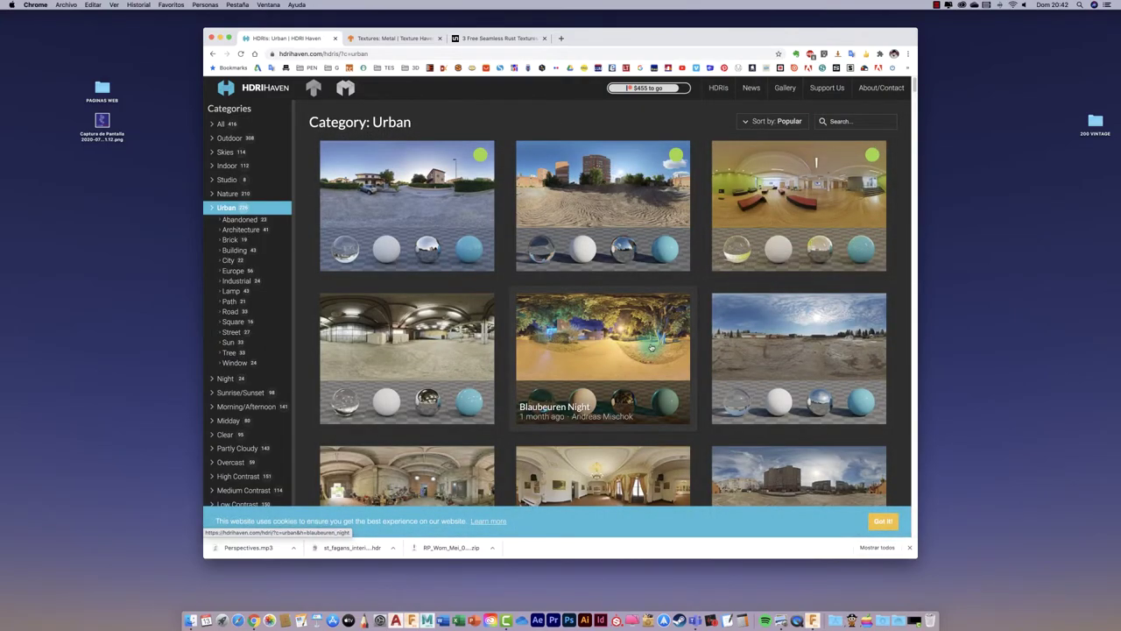
- Find the Quattro Canti HDRI among the Urban environments and open its page
{"action": "scroll", "coordinate": [651, 348], "scroll_direction": "down", "scroll_amount": 1}
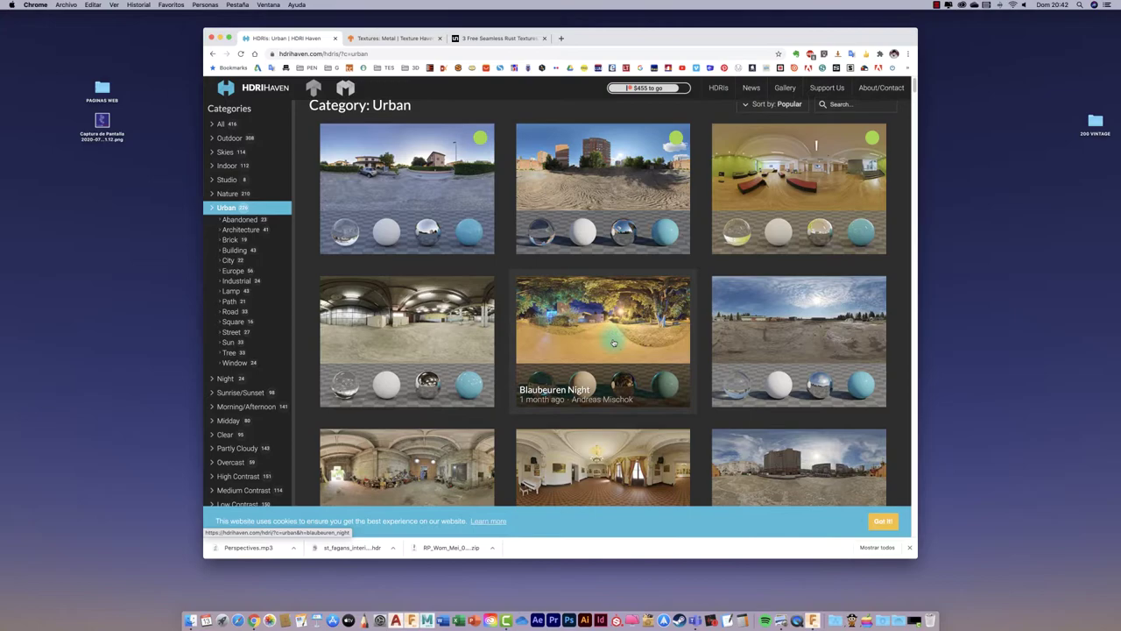
{"action": "scroll", "coordinate": [613, 343], "scroll_direction": "down", "scroll_amount": 1}
{"action": "scroll", "coordinate": [613, 343], "scroll_direction": "down", "scroll_amount": 2}
{"action": "scroll", "coordinate": [614, 342], "scroll_direction": "down", "scroll_amount": 2}
{"action": "scroll", "coordinate": [613, 343], "scroll_direction": "down", "scroll_amount": 1}
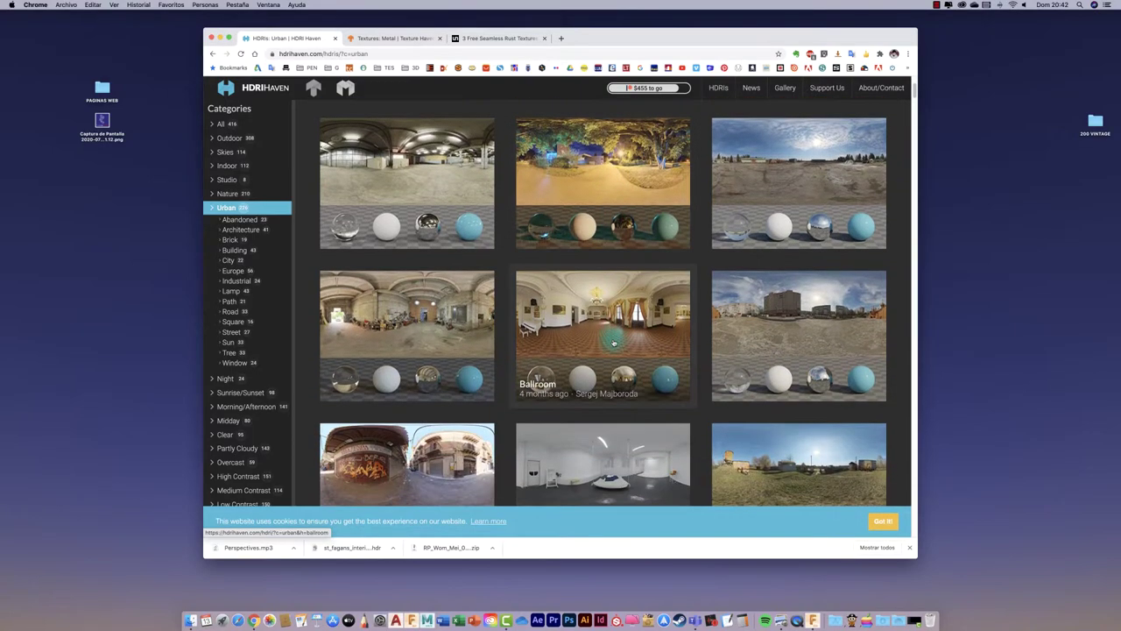
{"action": "scroll", "coordinate": [614, 342], "scroll_direction": "down", "scroll_amount": 2}
{"action": "scroll", "coordinate": [614, 342], "scroll_direction": "down", "scroll_amount": 1}
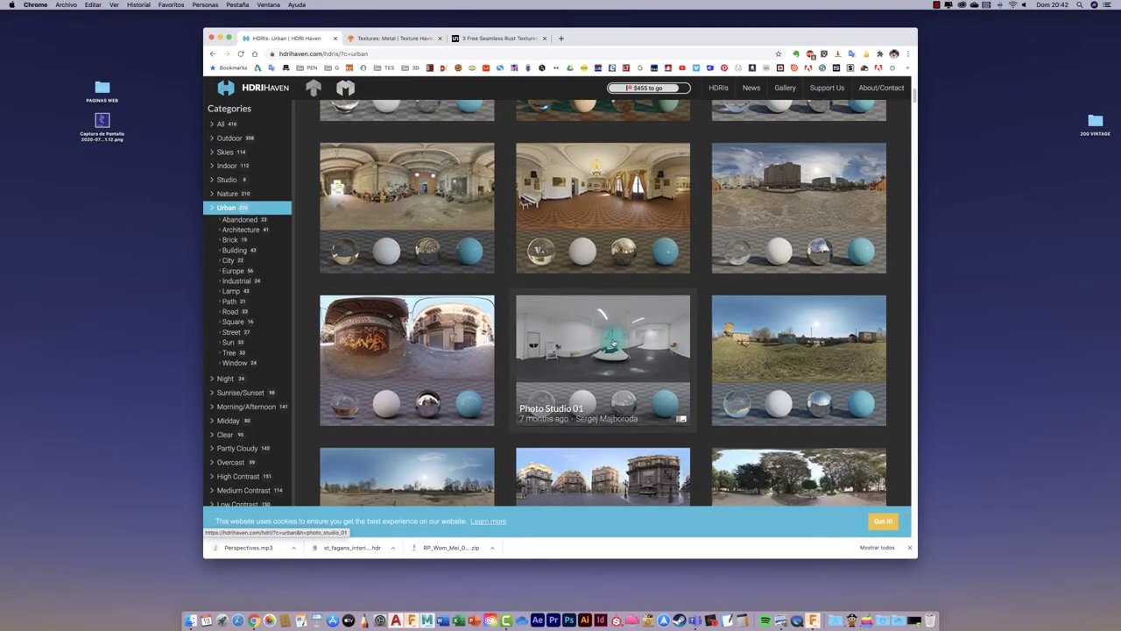
{"action": "scroll", "coordinate": [611, 344], "scroll_direction": "down", "scroll_amount": 2}
{"action": "scroll", "coordinate": [596, 346], "scroll_direction": "down", "scroll_amount": 1}
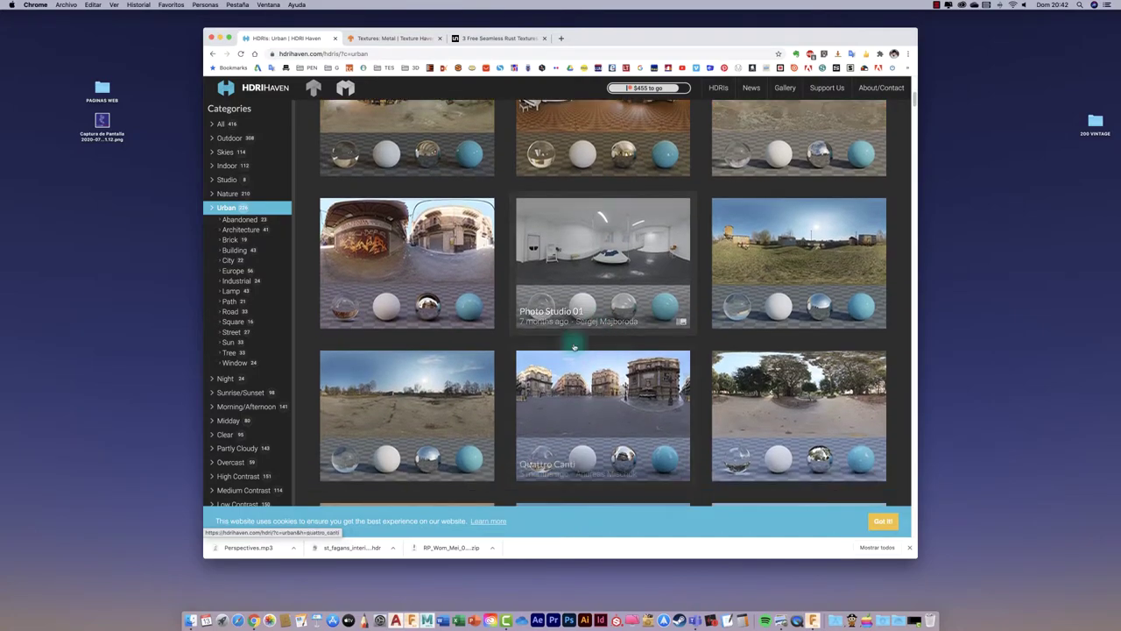
{"action": "scroll", "coordinate": [576, 368], "scroll_direction": "down", "scroll_amount": 1}
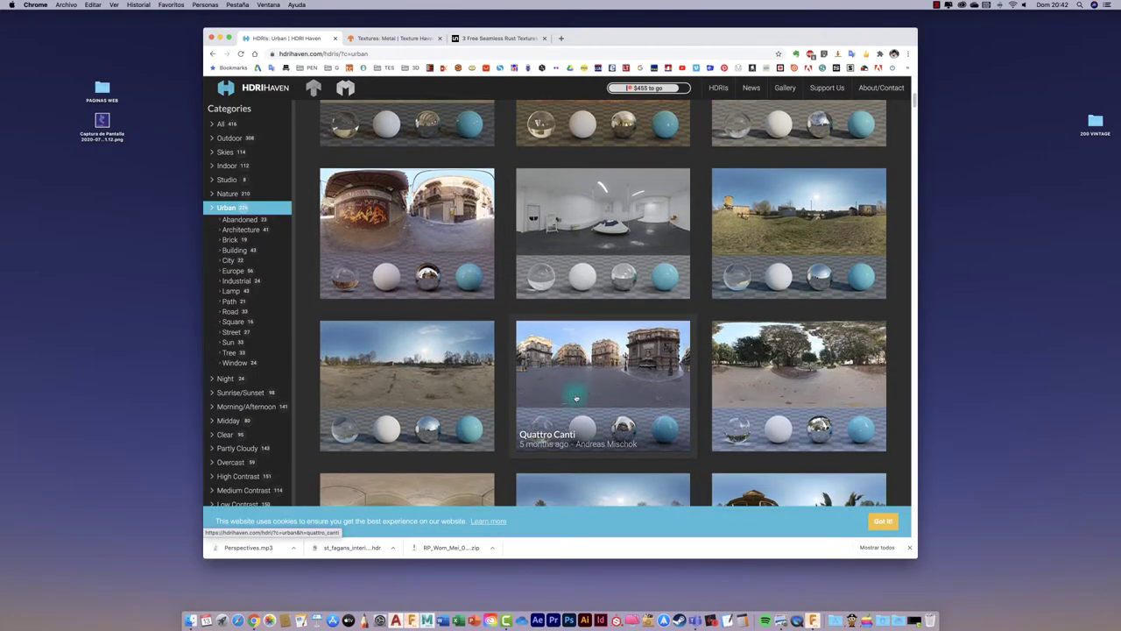
{"action": "left_click", "coordinate": [607, 360]}
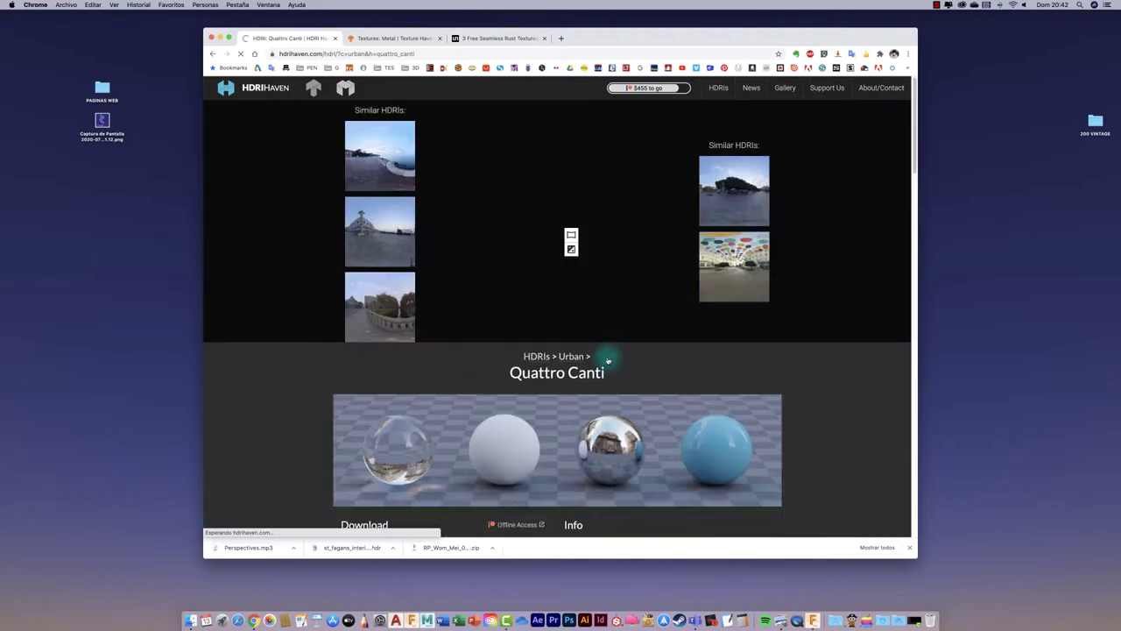
- Download the 4k HDR file quattro_canti_4k.hdr
{"action": "scroll", "coordinate": [533, 373], "scroll_direction": "down", "scroll_amount": 5}
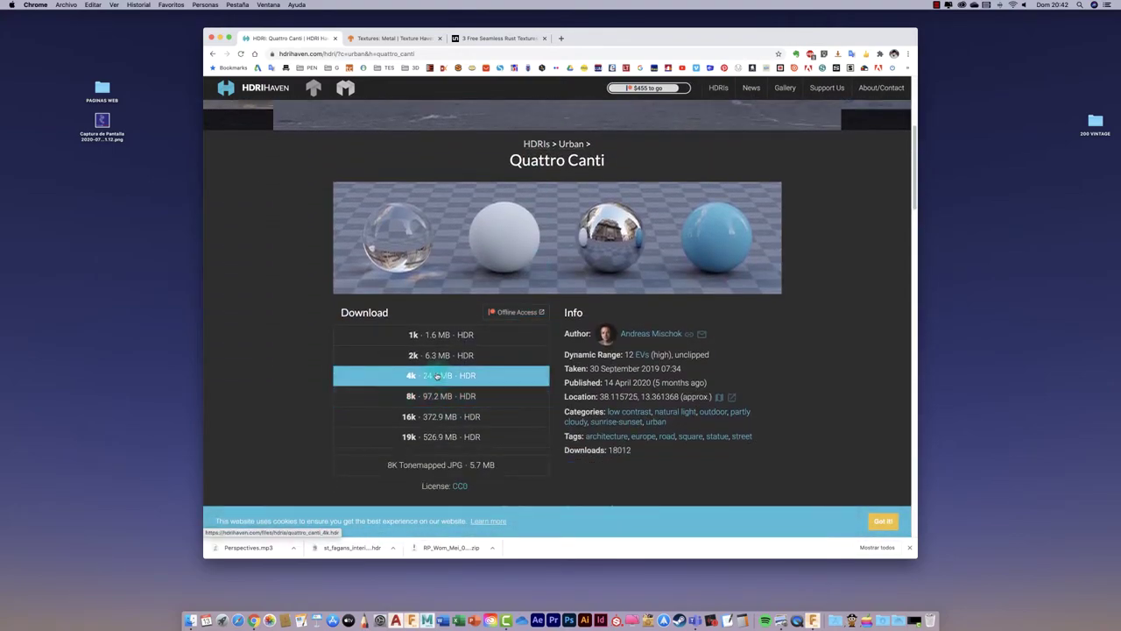
{"action": "left_click", "coordinate": [437, 375]}
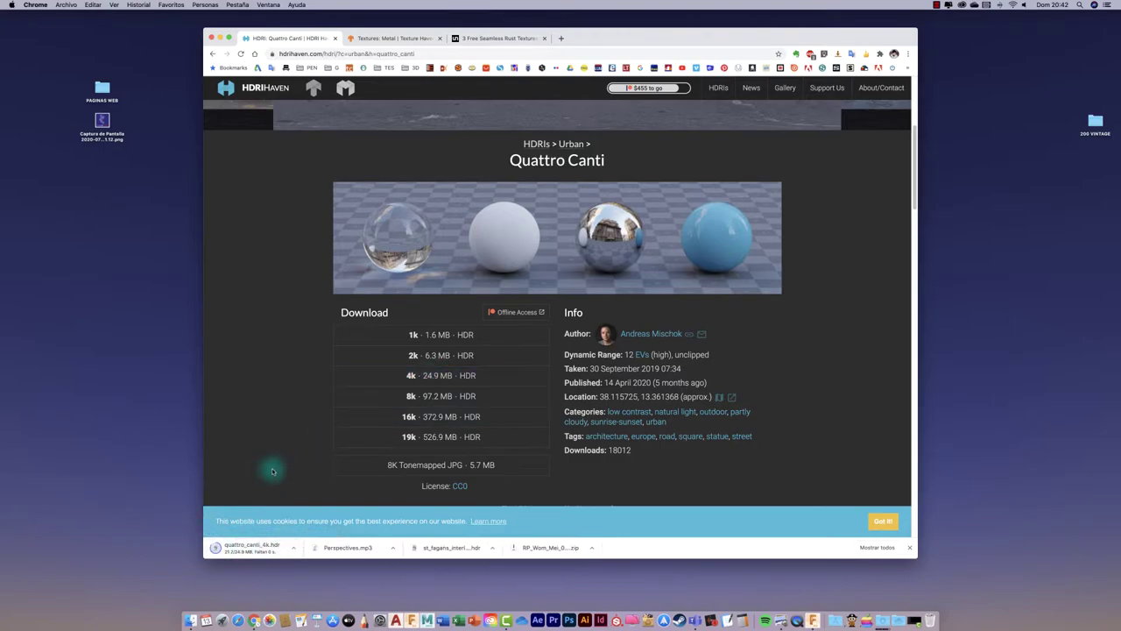
{"action": "key", "text": "ctrl+Up"}
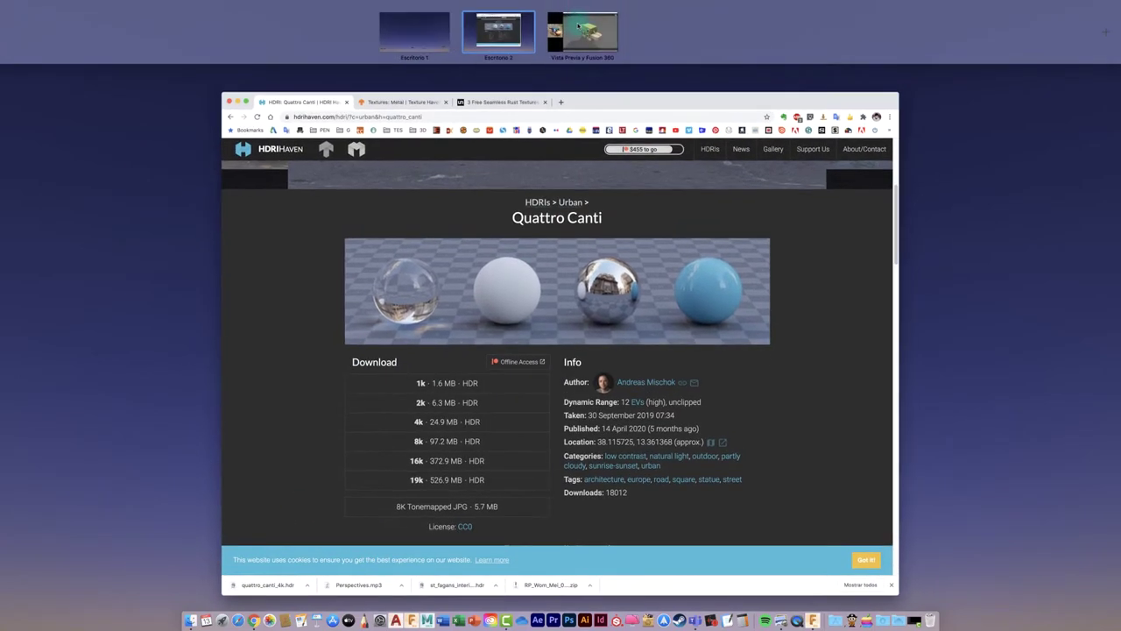
- Attach quattro_canti_4k.hdr from Downloads as the scene's custom lighting environment
{"action": "left_click", "coordinate": [578, 29]}
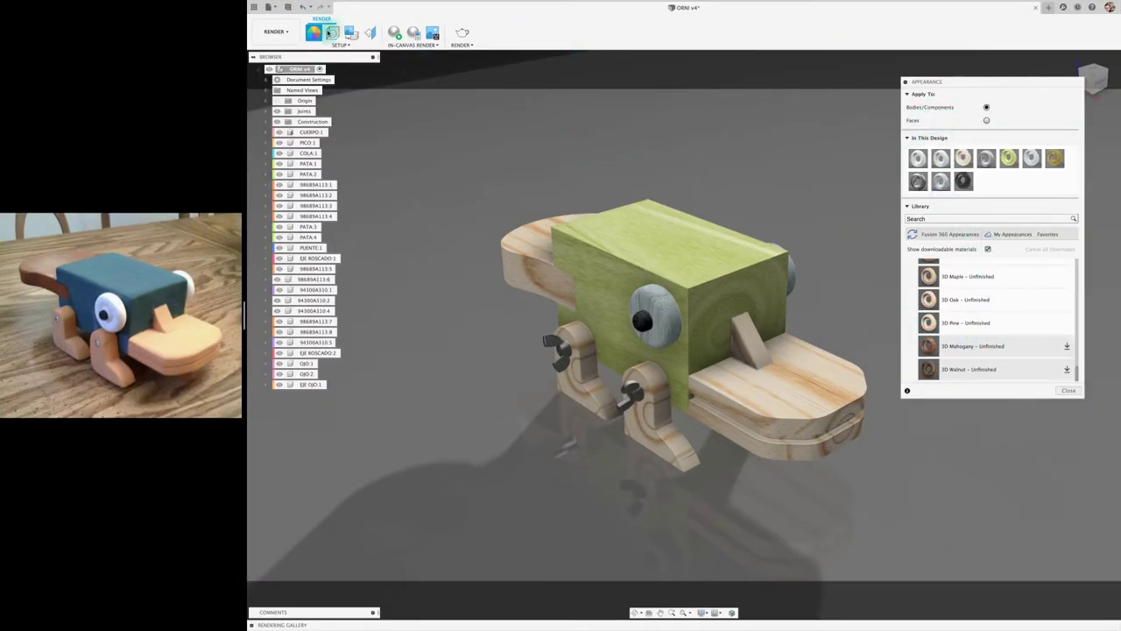
{"action": "left_click", "coordinate": [332, 33]}
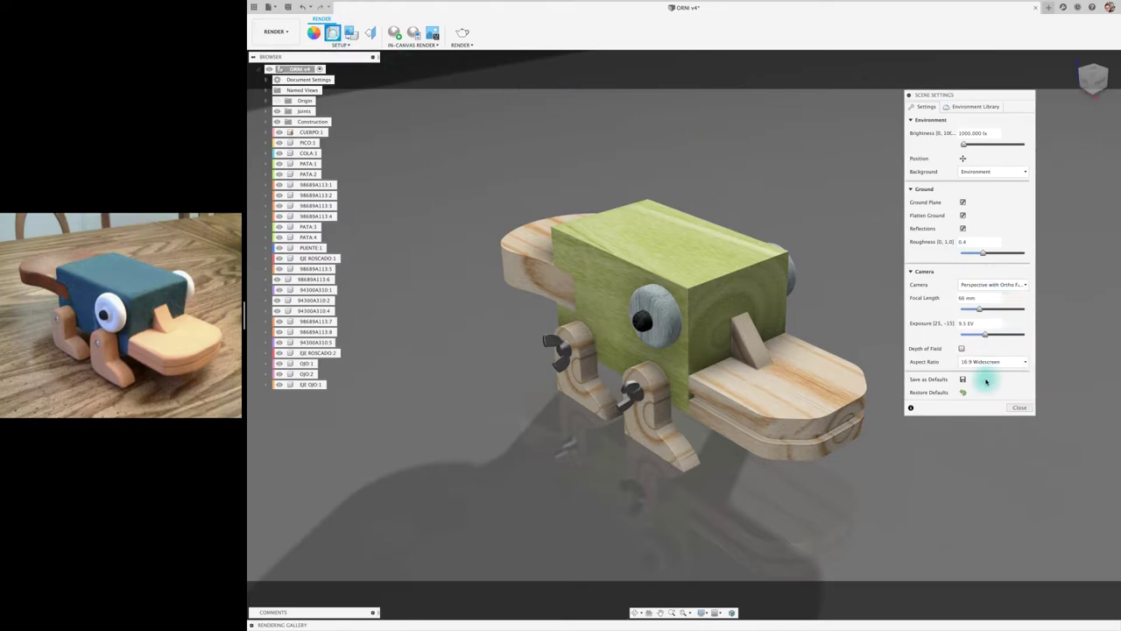
{"action": "left_click", "coordinate": [973, 106]}
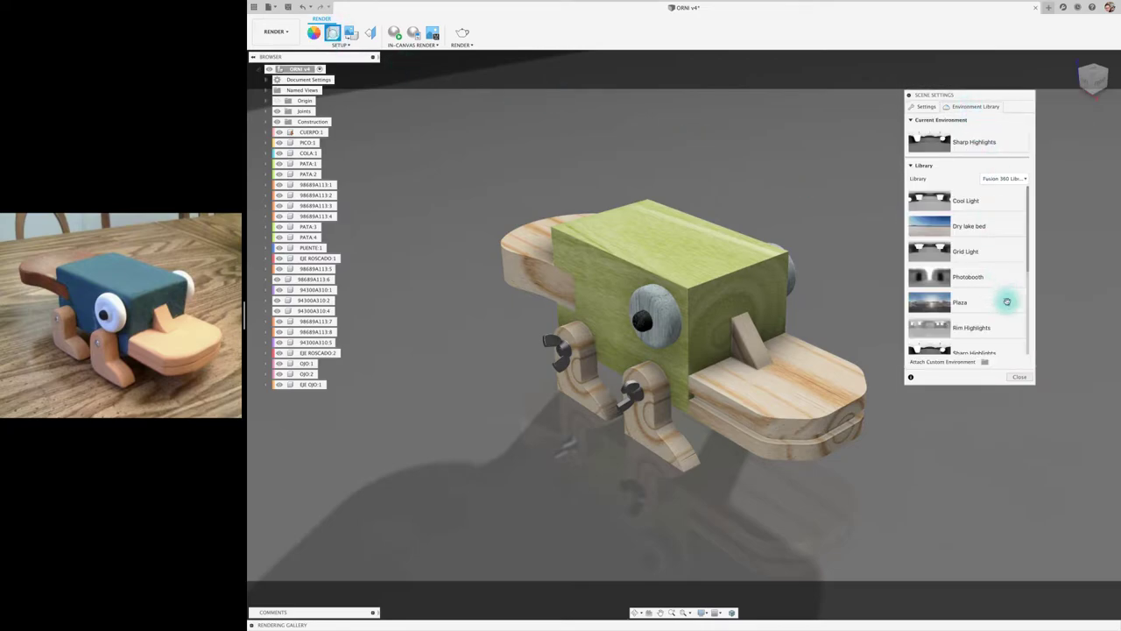
{"action": "left_click", "coordinate": [985, 362]}
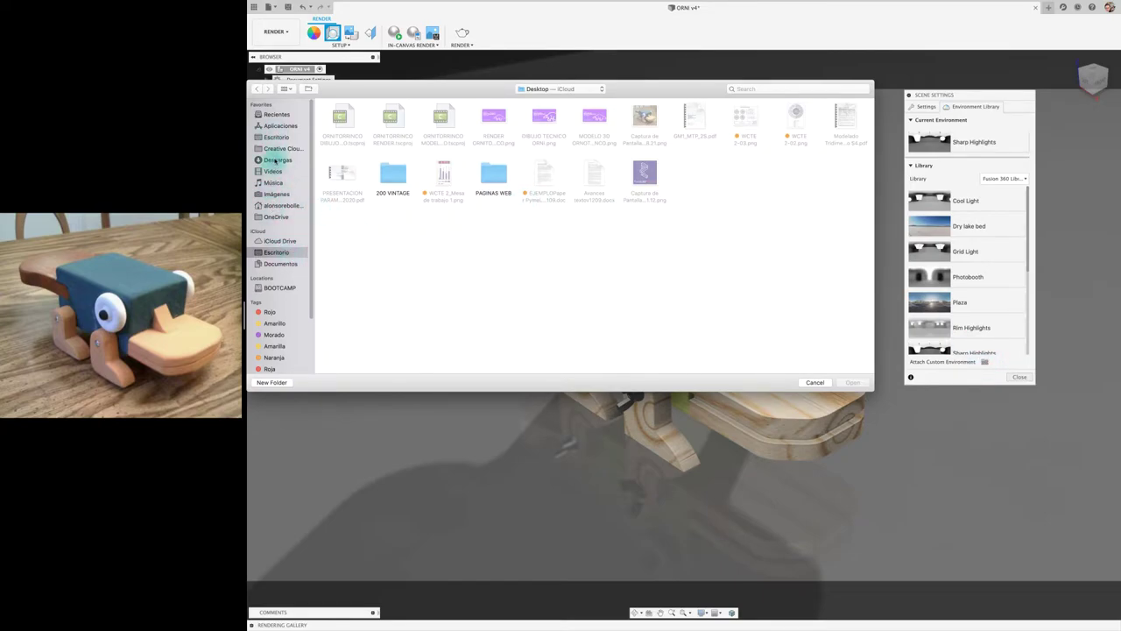
{"action": "left_click", "coordinate": [275, 161]}
{"action": "left_click", "coordinate": [340, 117]}
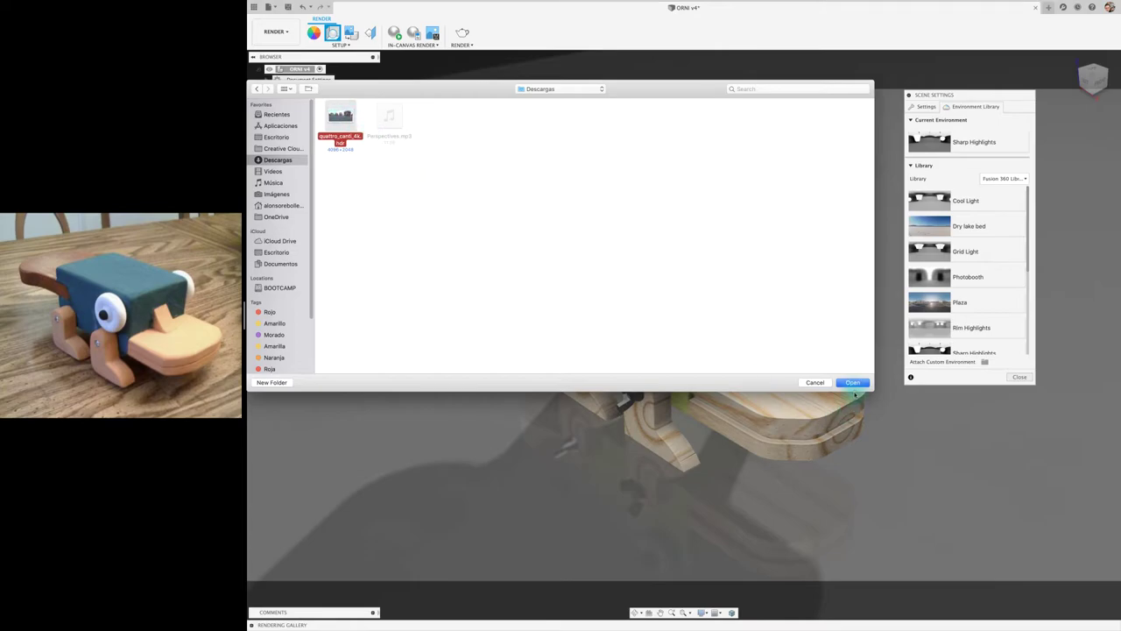
{"action": "left_click", "coordinate": [855, 383]}
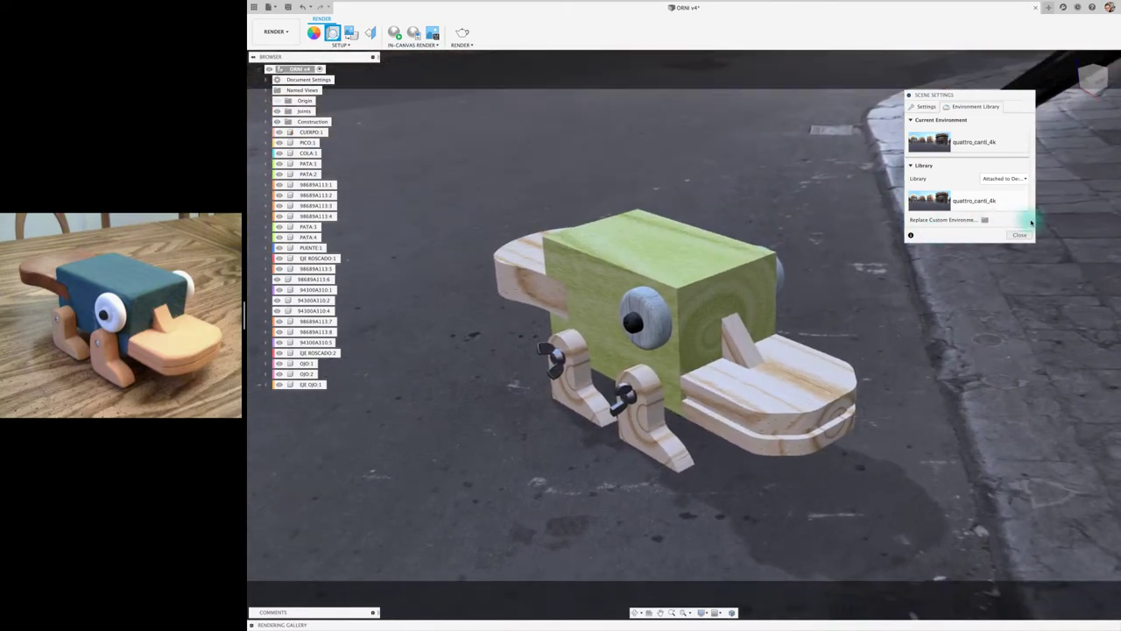
- Rotate the street HDRI environment to about −2.1° and close Scene Settings
{"action": "left_click", "coordinate": [926, 107]}
{"action": "left_click", "coordinate": [963, 159]}
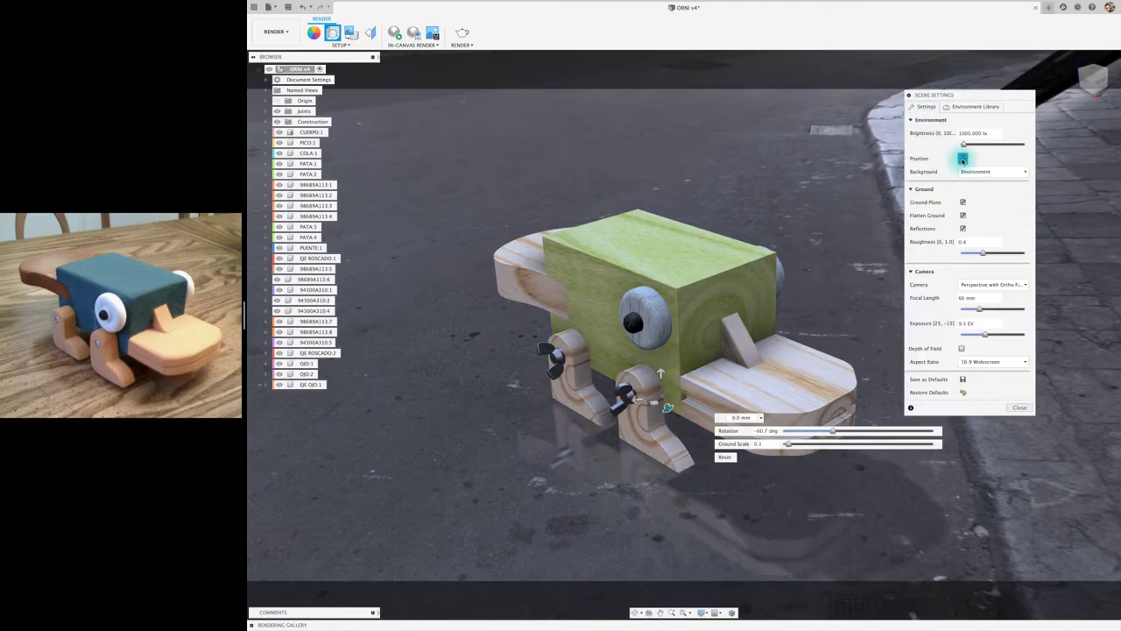
{"action": "left_click_drag", "start_coordinate": [786, 444], "coordinate": [789, 445]}
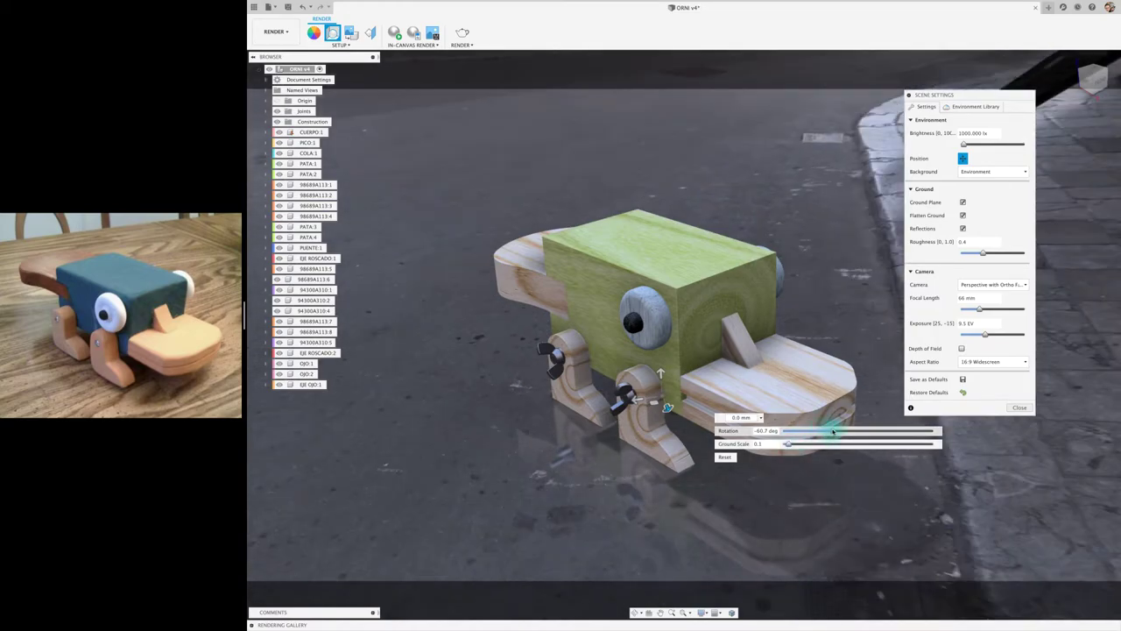
{"action": "mouse_move", "coordinate": [833, 431]}
{"action": "left_mouse_down"}
{"action": "mouse_move", "coordinate": [785, 429]}
{"action": "mouse_move", "coordinate": [858, 431]}
{"action": "left_mouse_up"}
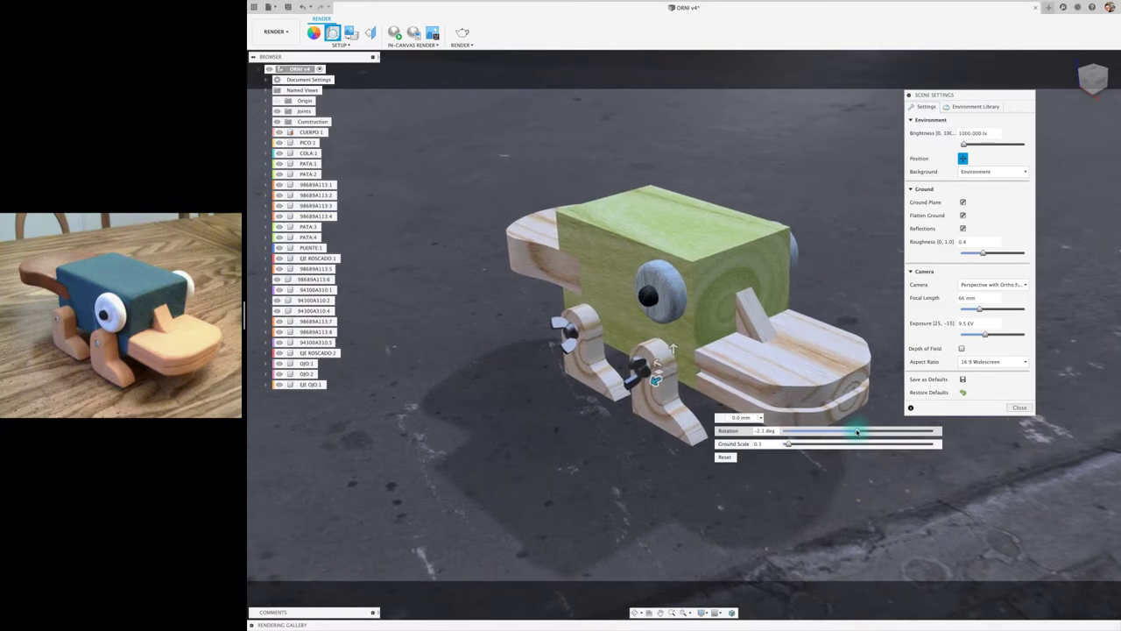
{"action": "left_click", "coordinate": [1020, 409]}
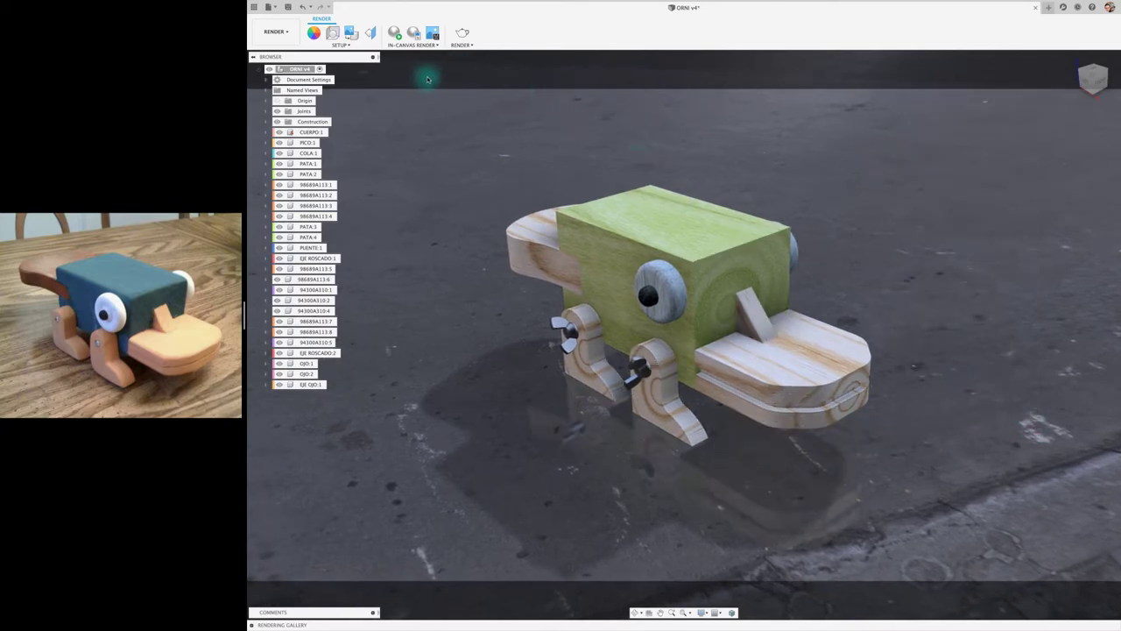
- Switch to the Design workspace and show the Data Panel with the project's designs
{"action": "left_click", "coordinate": [294, 32]}
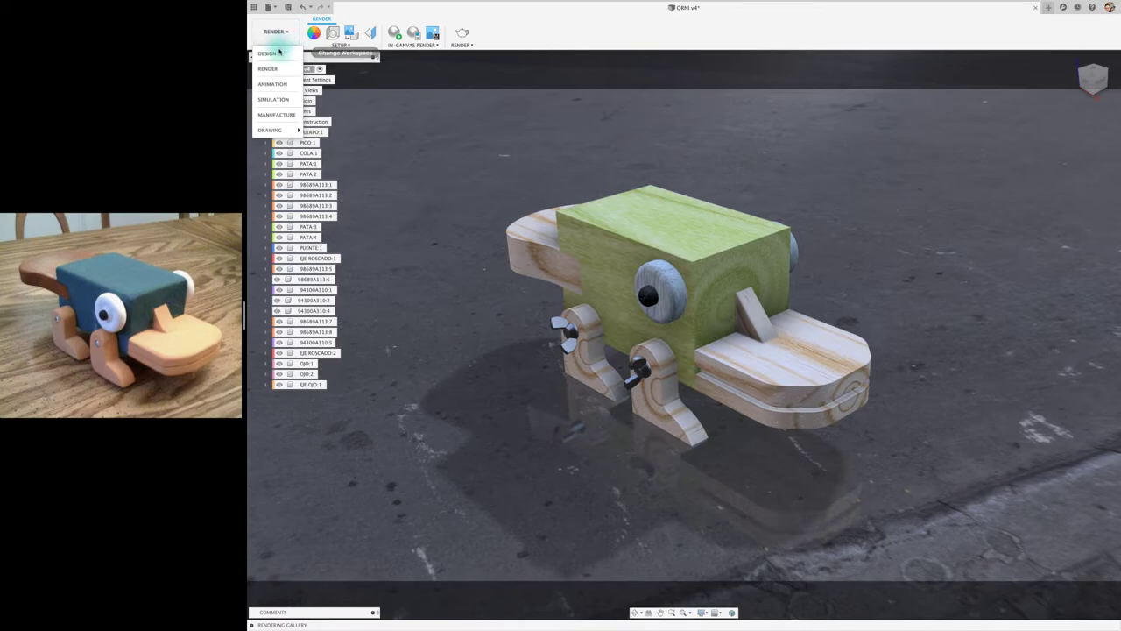
{"action": "left_click", "coordinate": [275, 50]}
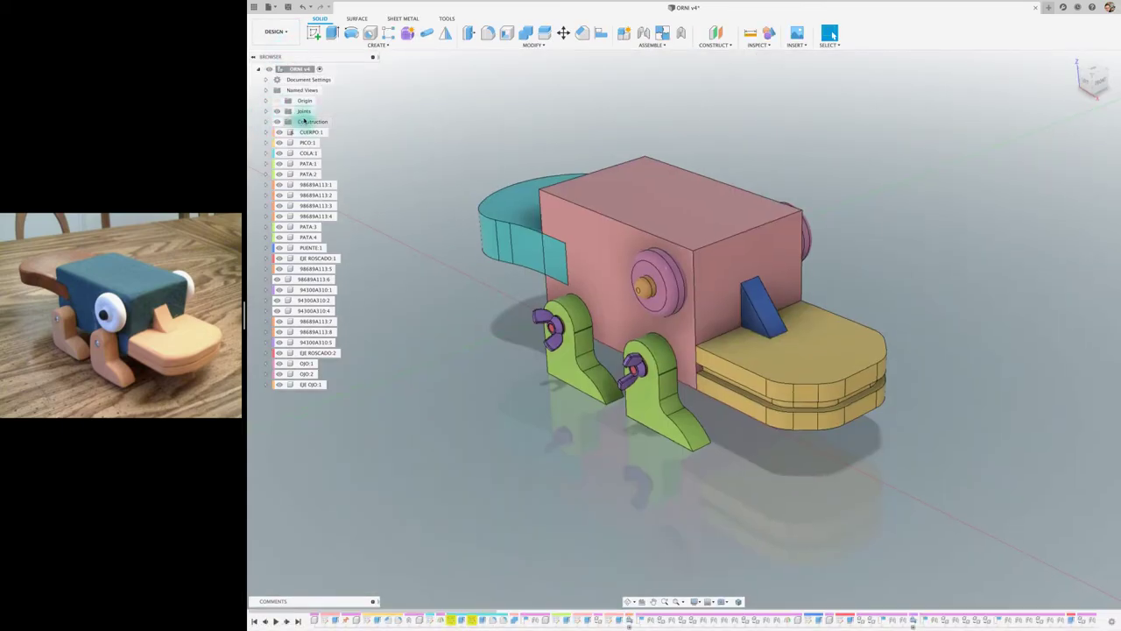
{"action": "left_click", "coordinate": [254, 7]}
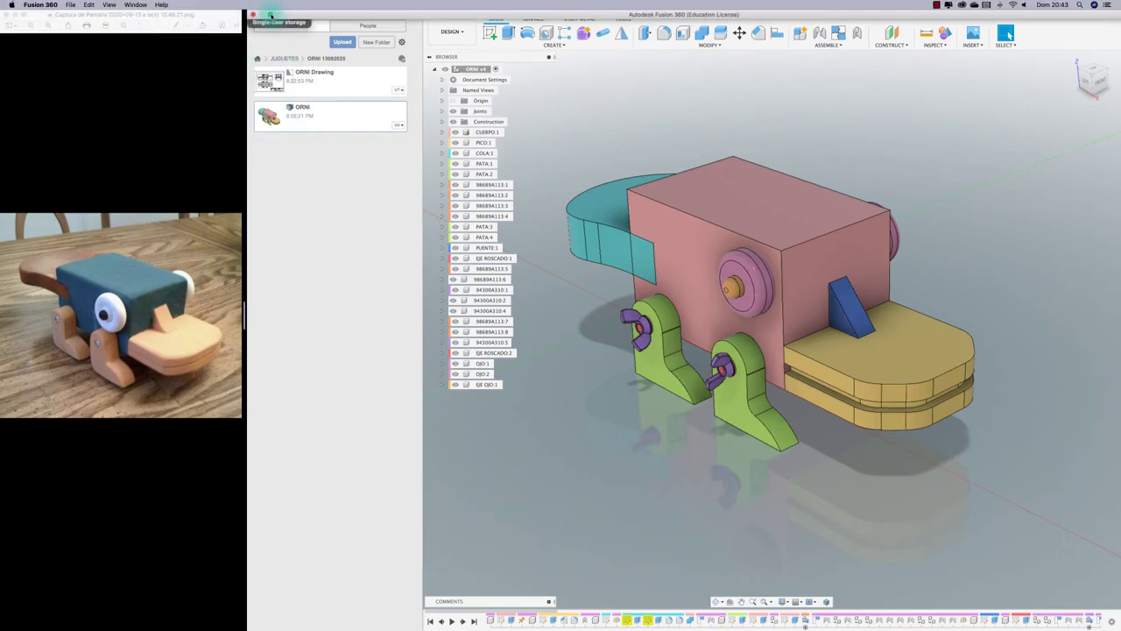
{"action": "left_click", "coordinate": [271, 15]}
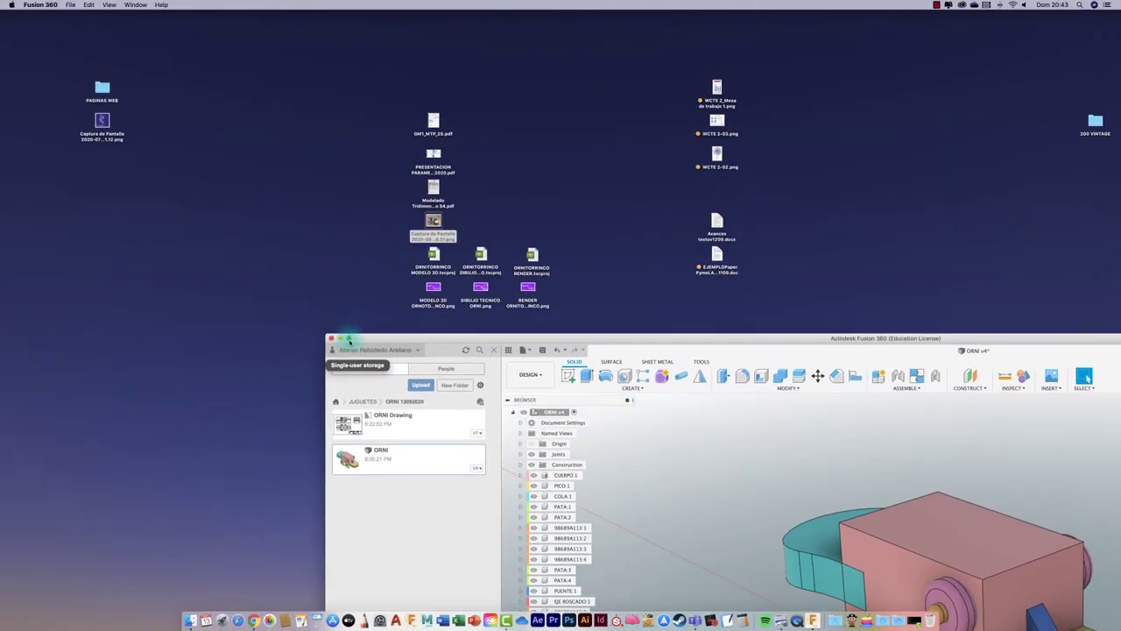
{"action": "left_click", "coordinate": [348, 339]}
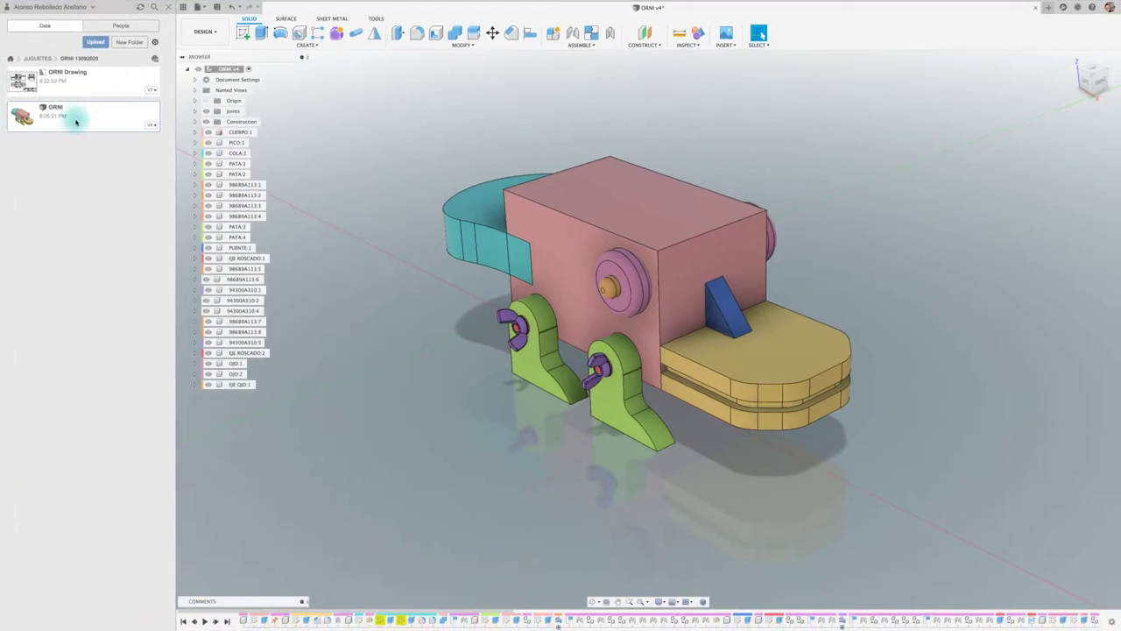
- Copy the ORNI design into the JUGUETES › ORNI 13092020 folder
{"action": "right_click", "coordinate": [75, 123]}
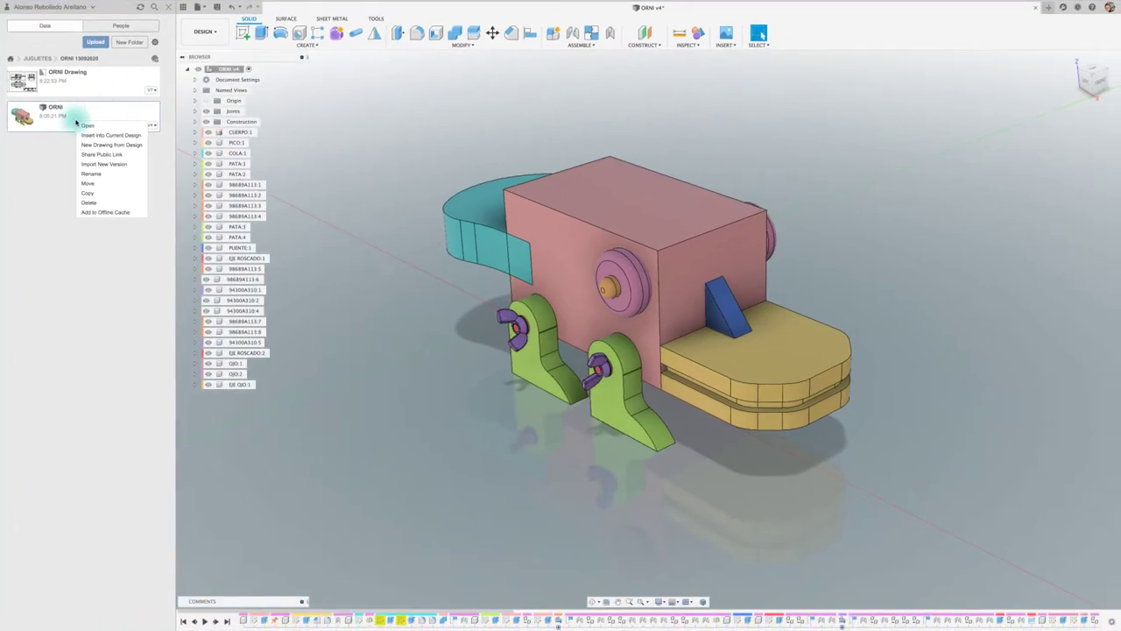
{"action": "left_click", "coordinate": [104, 194]}
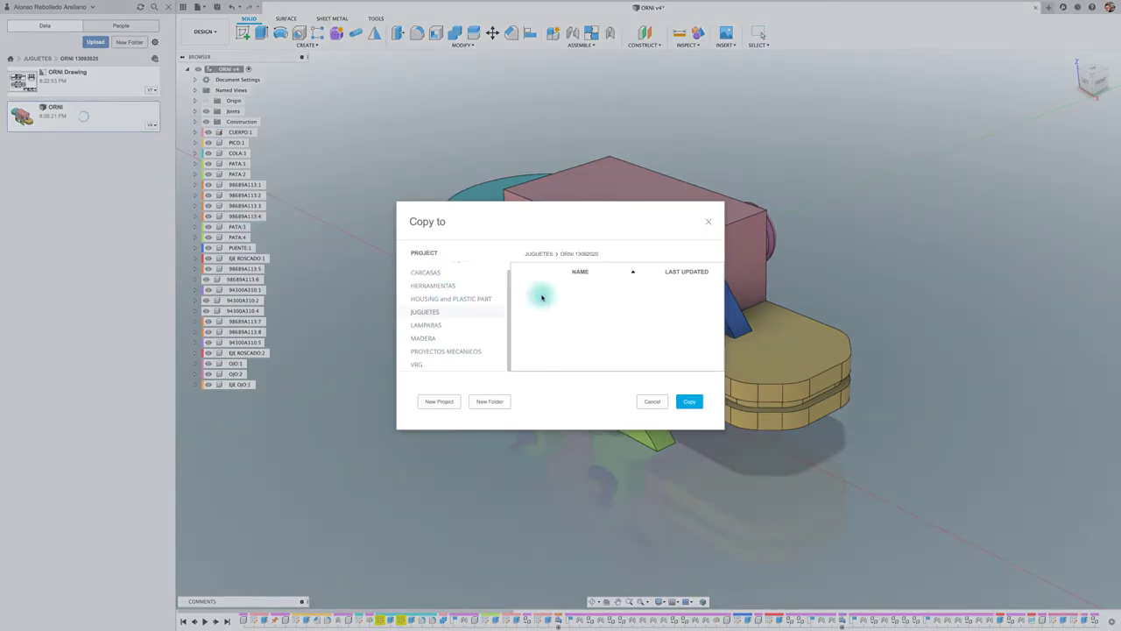
{"action": "left_click", "coordinate": [579, 253]}
{"action": "left_click", "coordinate": [539, 253]}
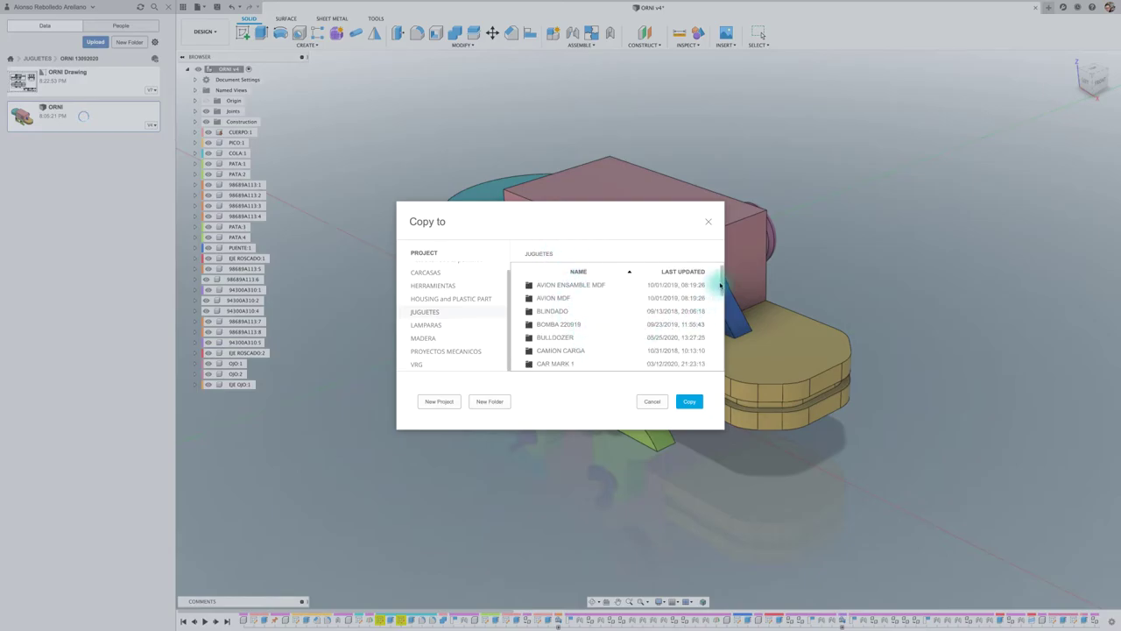
{"action": "mouse_move", "coordinate": [721, 282]}
{"action": "left_mouse_down"}
{"action": "mouse_move", "coordinate": [715, 351]}
{"action": "mouse_move", "coordinate": [713, 317]}
{"action": "left_mouse_up"}
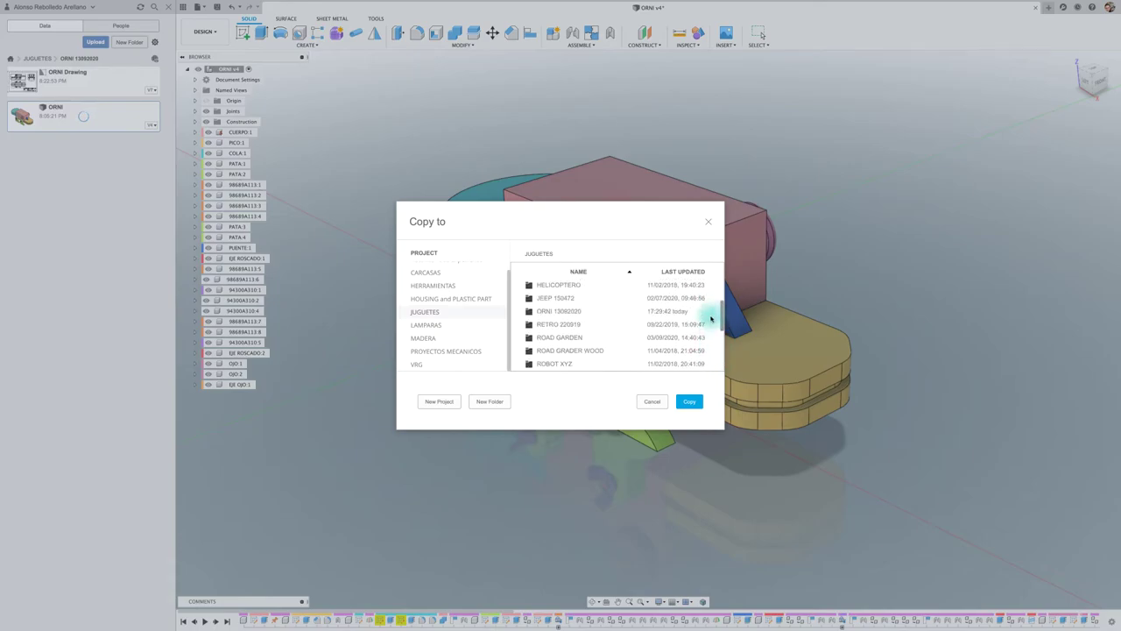
{"action": "double_click", "coordinate": [567, 320]}
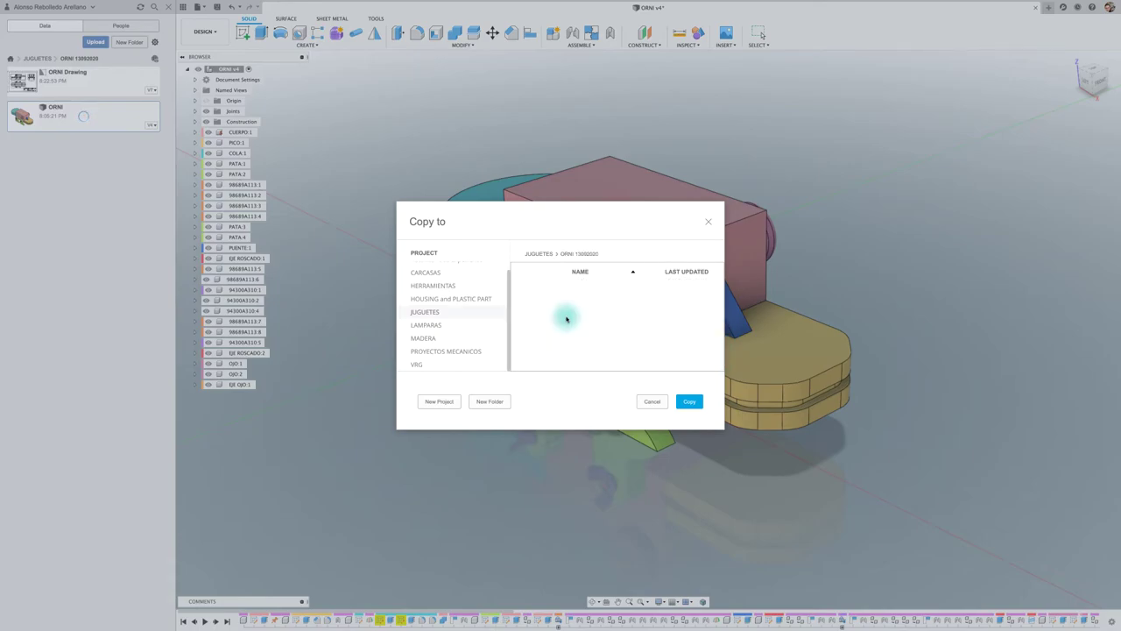
{"action": "left_click", "coordinate": [681, 402]}
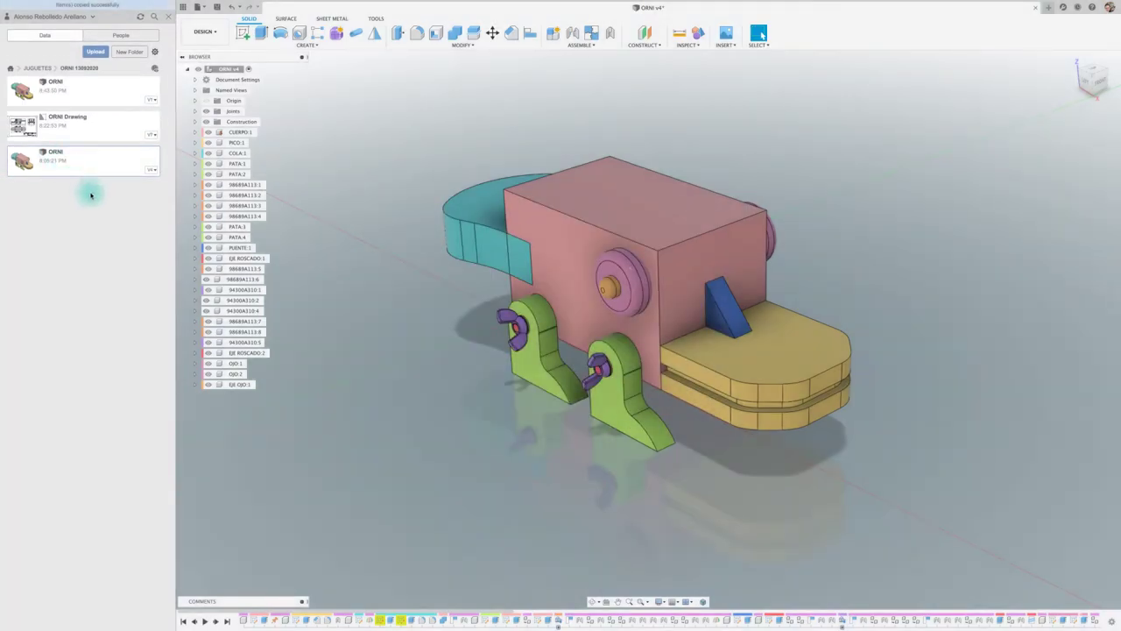
- Insert the copied ORNI design into the current design
{"action": "right_click", "coordinate": [101, 95]}
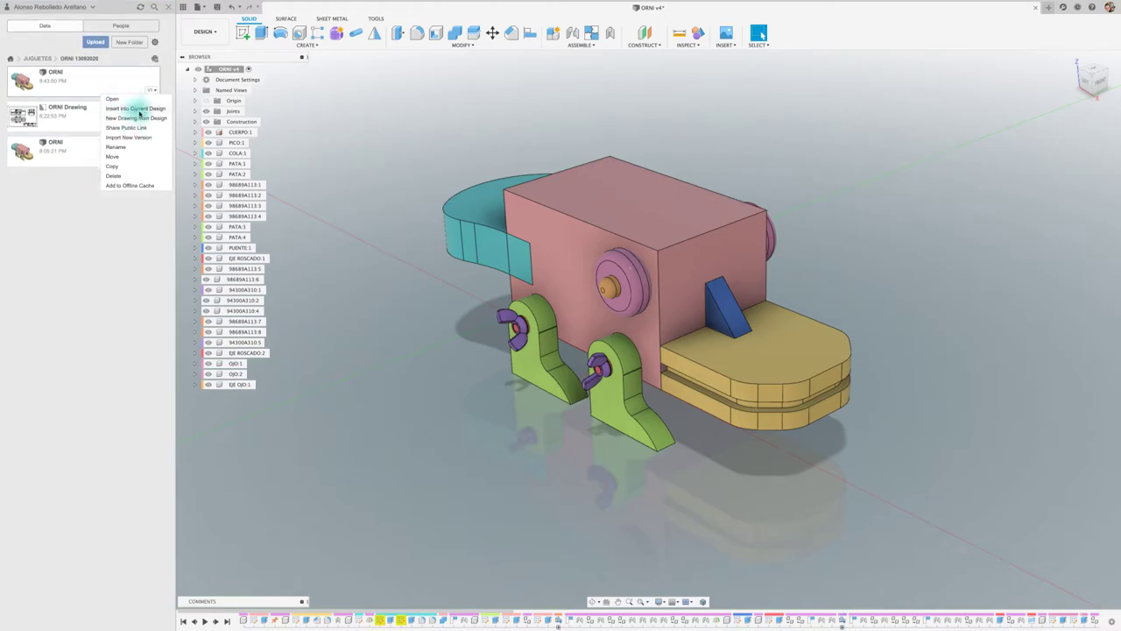
{"action": "left_click", "coordinate": [398, 210]}
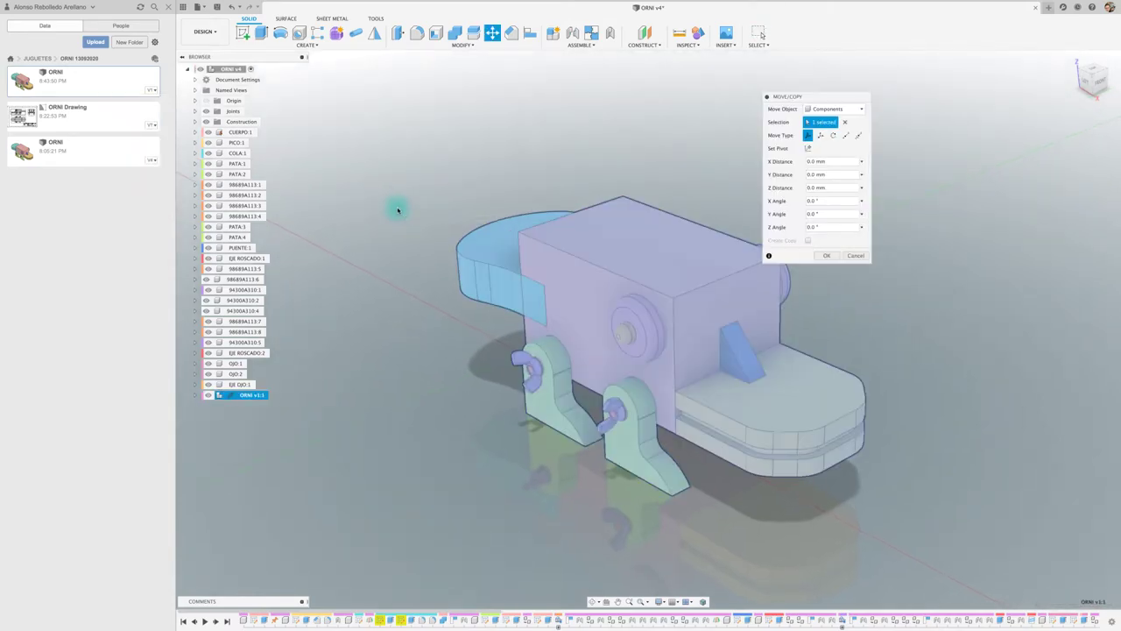
{"action": "scroll", "coordinate": [399, 210], "scroll_direction": "down", "scroll_amount": 2}
{"action": "scroll", "coordinate": [398, 210], "scroll_direction": "down", "scroll_amount": 2}
{"action": "scroll", "coordinate": [403, 212], "scroll_direction": "down", "scroll_amount": 3}
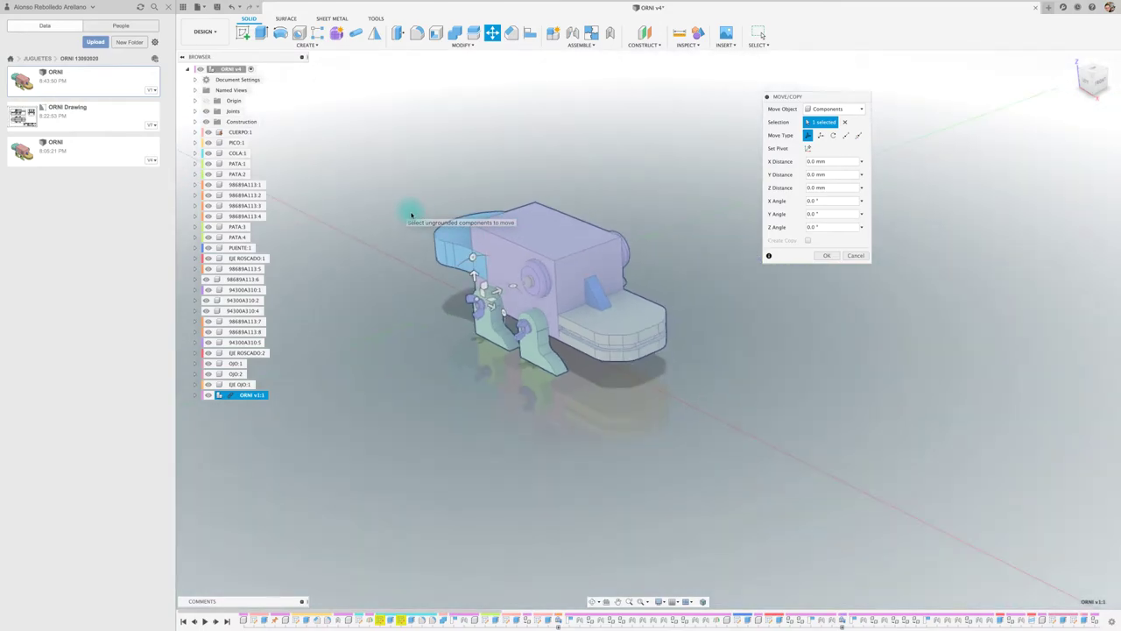
- Move the second platypus beside the first and rotate it 60° about Z
{"action": "left_click_drag", "start_coordinate": [504, 290], "coordinate": [677, 230]}
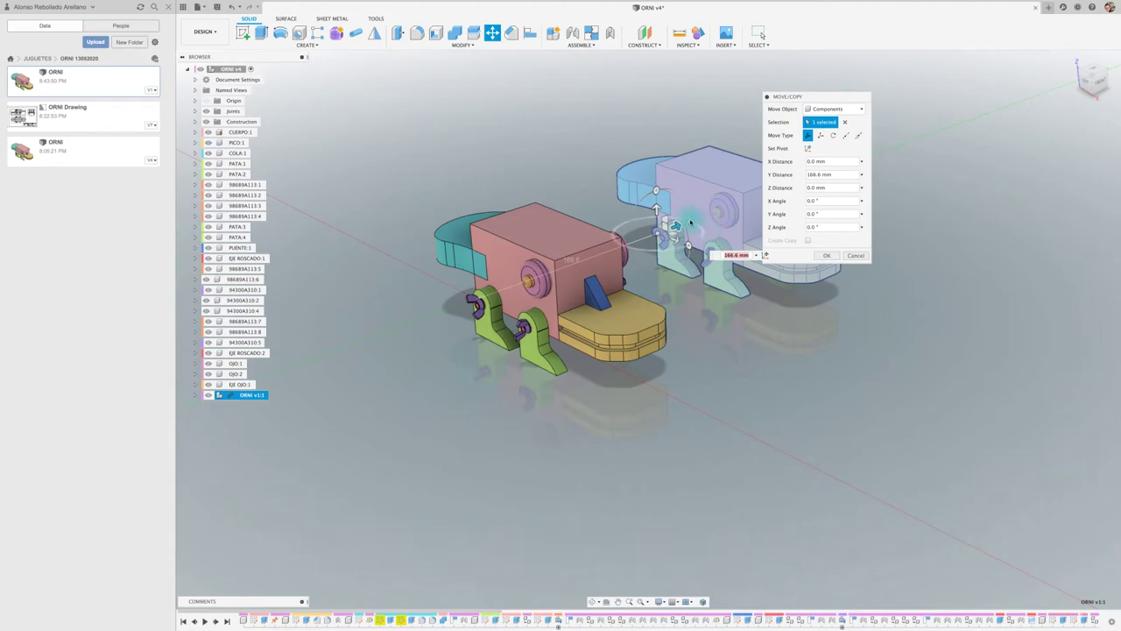
{"action": "mouse_move", "coordinate": [690, 220]}
{"action": "left_mouse_down"}
{"action": "mouse_move", "coordinate": [677, 190]}
{"action": "mouse_move", "coordinate": [616, 178]}
{"action": "left_mouse_up"}
{"action": "scroll", "coordinate": [646, 247], "scroll_direction": "down", "scroll_amount": 5}
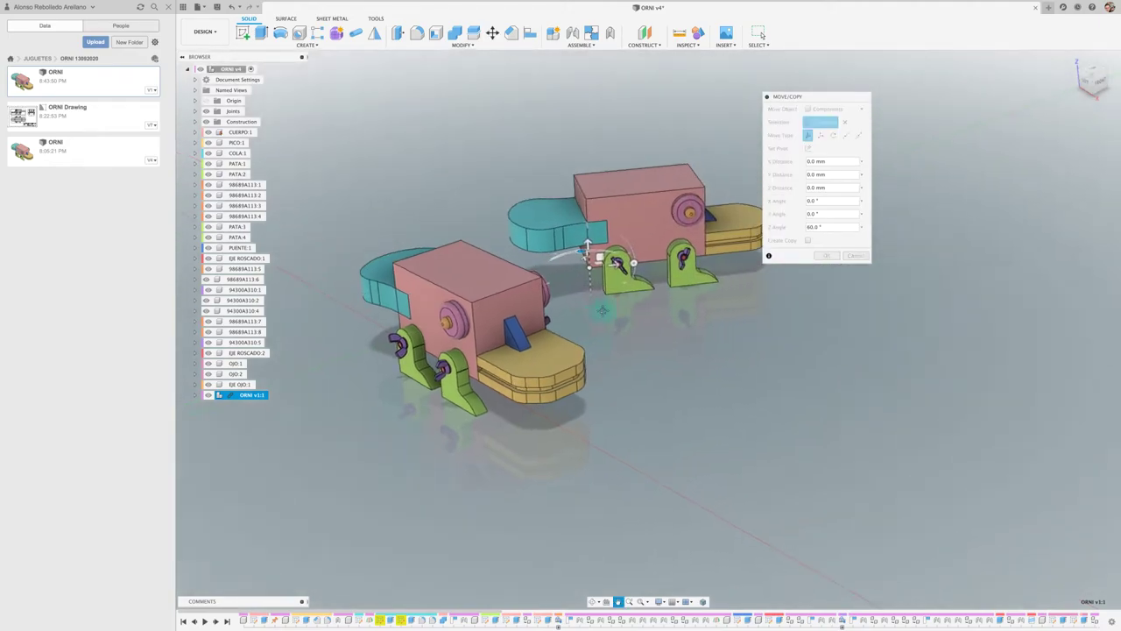
{"action": "scroll", "coordinate": [657, 280], "scroll_direction": "up", "scroll_amount": 5}
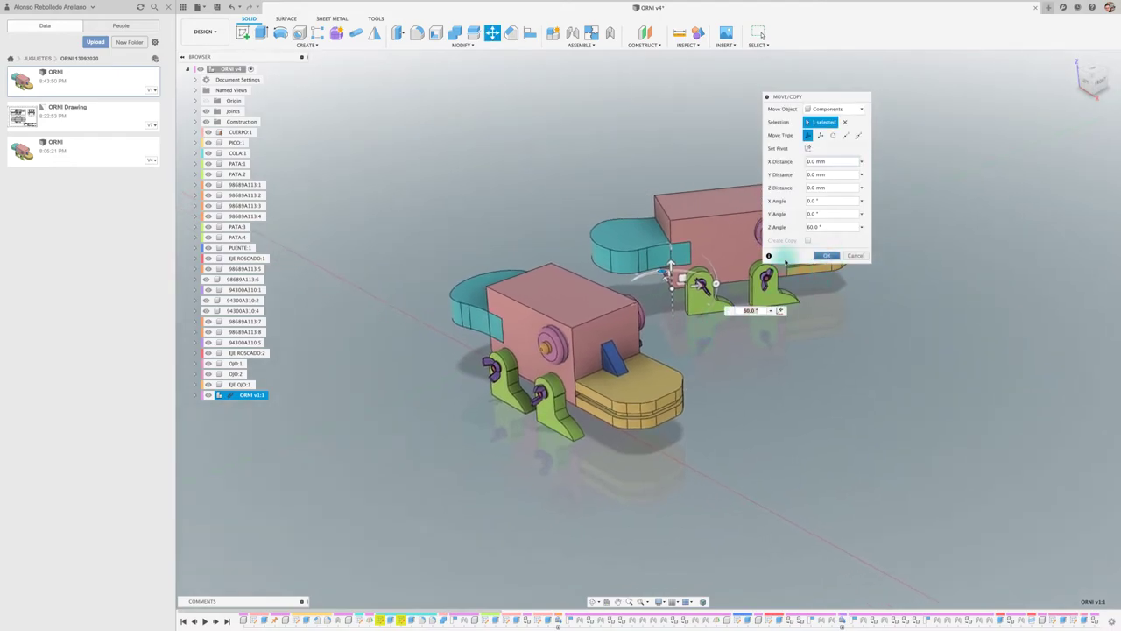
{"action": "key", "text": "Return"}
{"action": "left_click", "coordinate": [204, 31]}
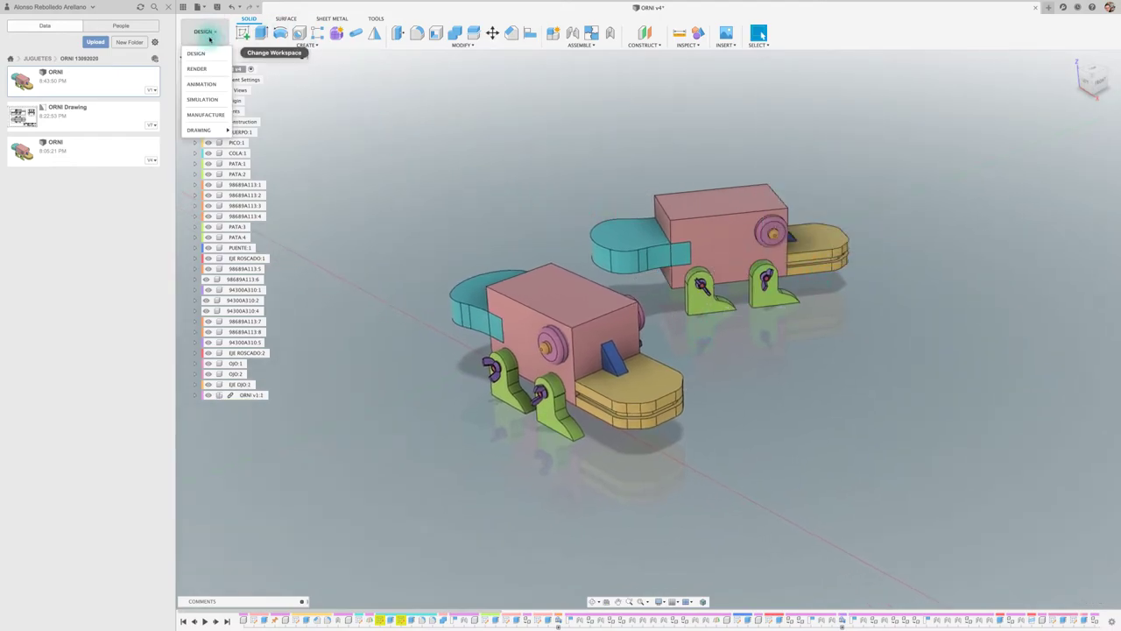
- In the Render workspace, apply 3D Pine - Unfinished to the right platypus, abandoning an Iron - Cast try
{"action": "left_click", "coordinate": [200, 70]}
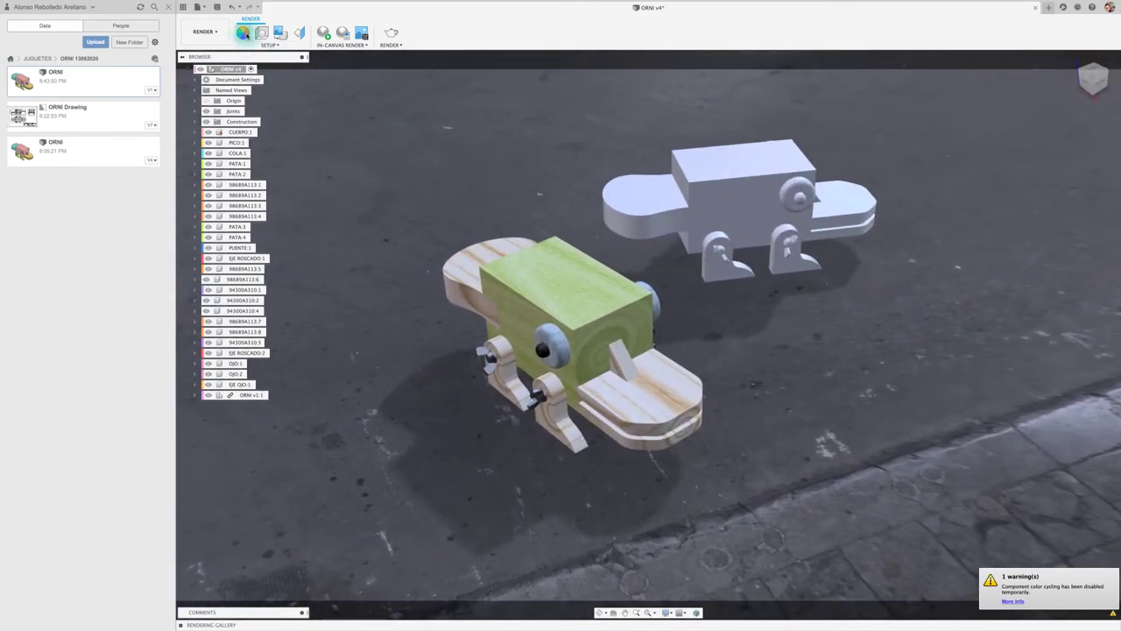
{"action": "left_click", "coordinate": [243, 32]}
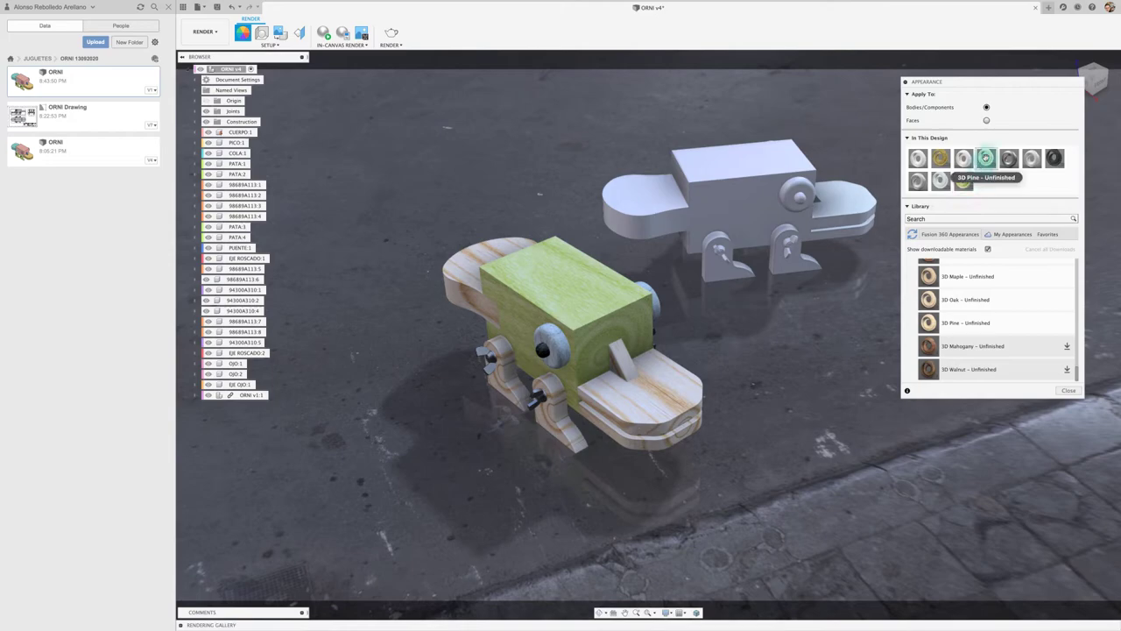
{"action": "mouse_move", "coordinate": [986, 158]}
{"action": "left_mouse_down"}
{"action": "mouse_move", "coordinate": [740, 200]}
{"action": "mouse_move", "coordinate": [811, 246]}
{"action": "left_mouse_up"}
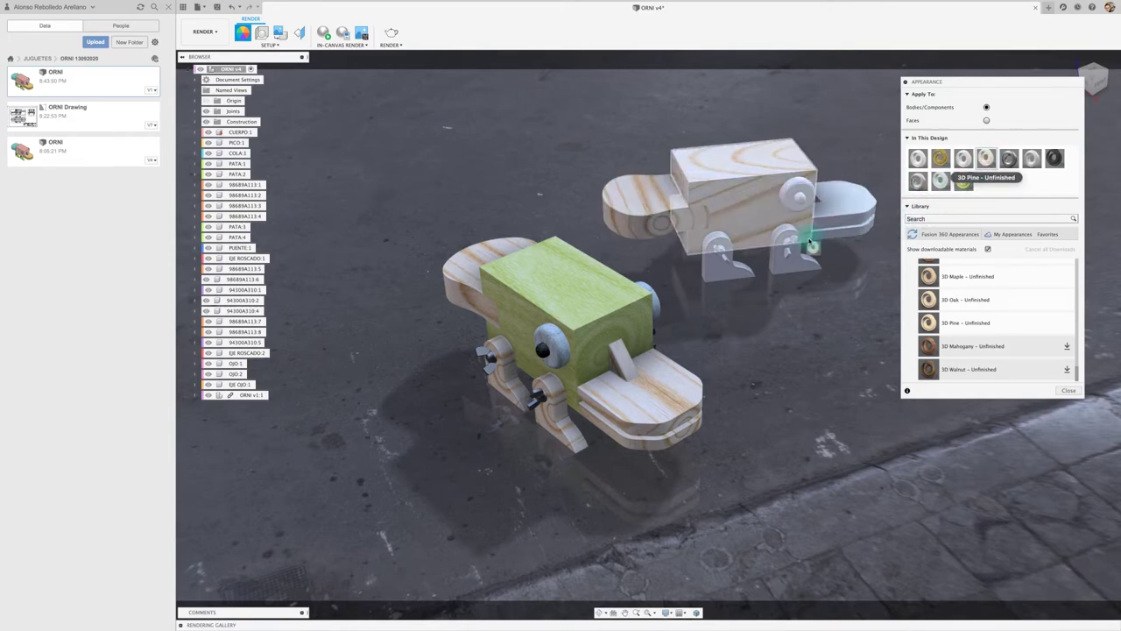
{"action": "mouse_move", "coordinate": [810, 246]}
{"action": "left_mouse_down"}
{"action": "mouse_move", "coordinate": [894, 217]}
{"action": "mouse_move", "coordinate": [843, 216]}
{"action": "left_mouse_up"}
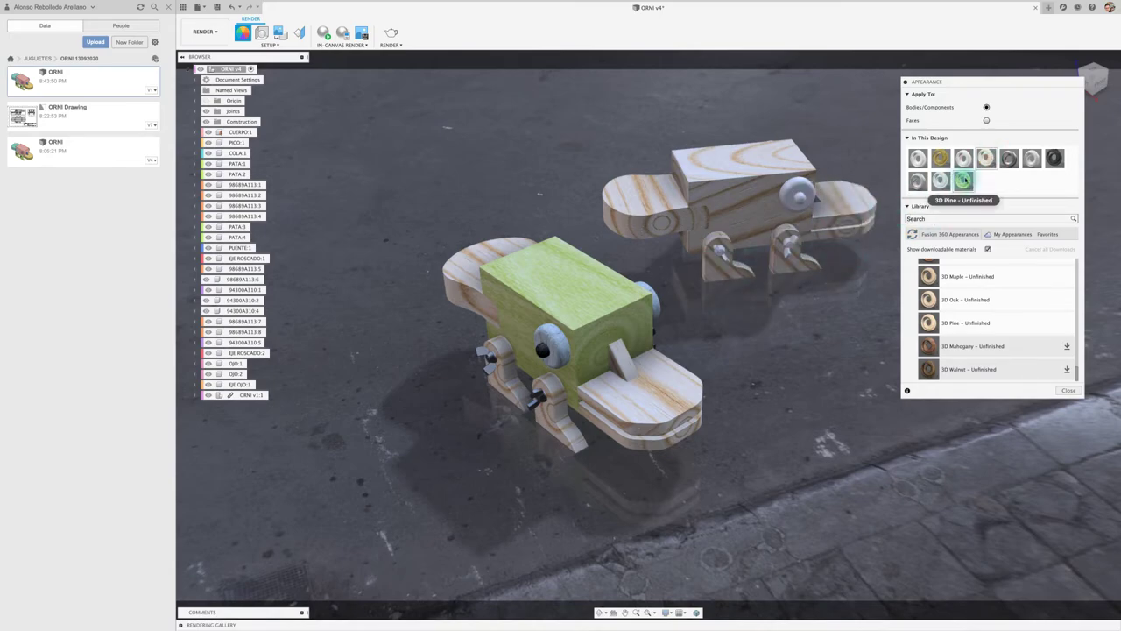
{"action": "mouse_move", "coordinate": [843, 266]}
{"action": "left_mouse_down"}
{"action": "mouse_move", "coordinate": [788, 252]}
{"action": "mouse_move", "coordinate": [1032, 157]}
{"action": "left_mouse_up"}
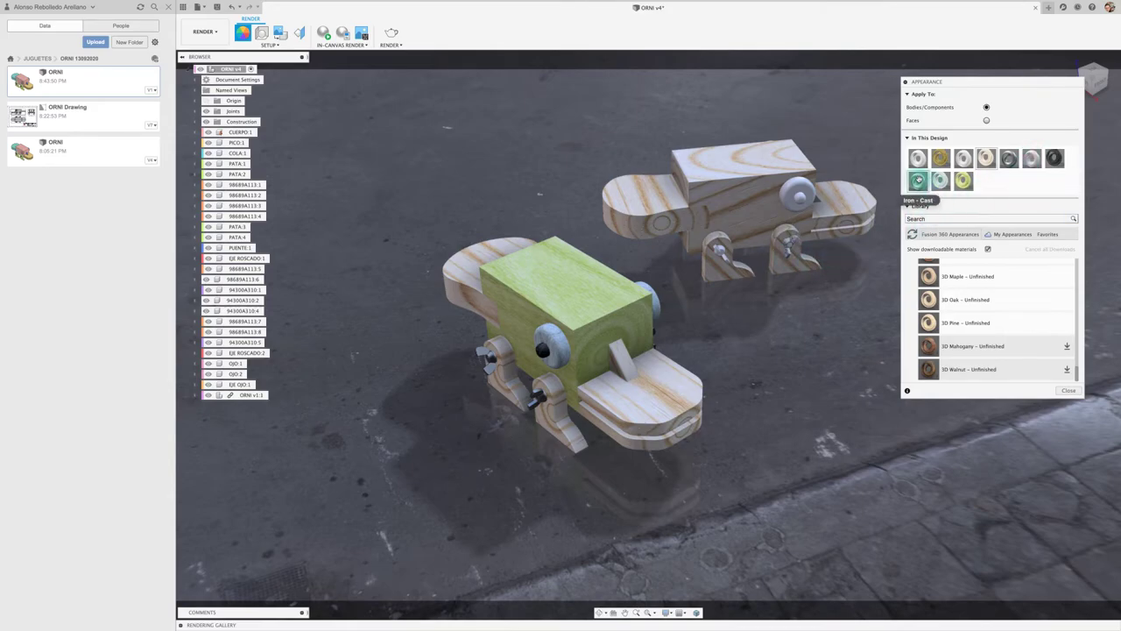
{"action": "mouse_move", "coordinate": [857, 247]}
{"action": "left_mouse_down"}
{"action": "mouse_move", "coordinate": [908, 201]}
{"action": "mouse_move", "coordinate": [741, 258]}
{"action": "mouse_move", "coordinate": [863, 193]}
{"action": "mouse_move", "coordinate": [808, 201]}
{"action": "left_mouse_up"}
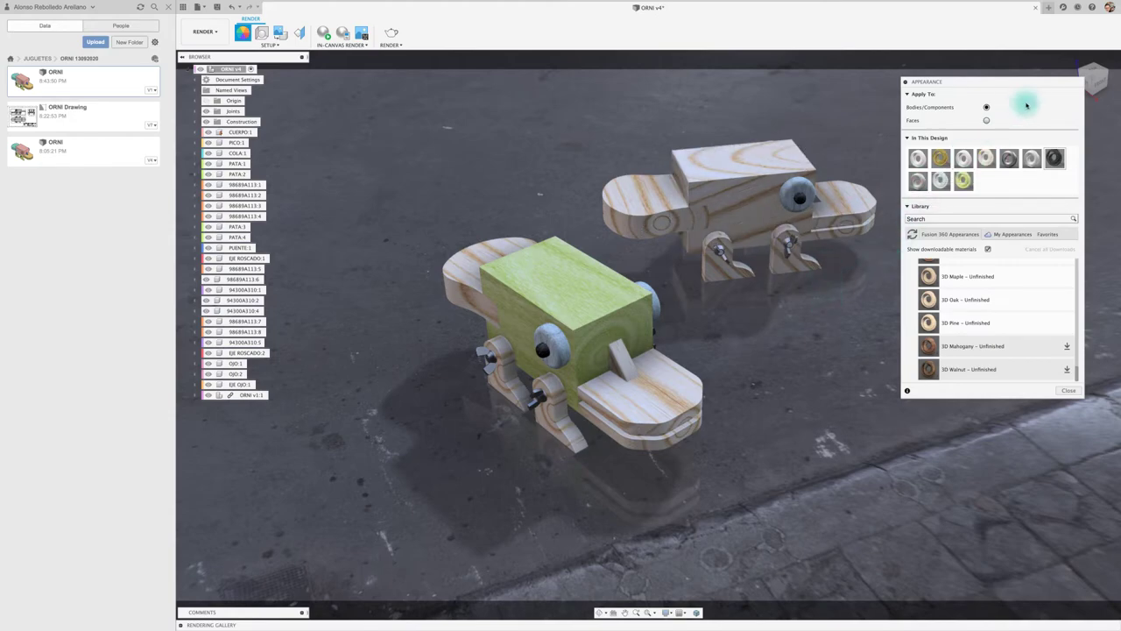
- Close the appearance library, start the in-canvas render and hide the Data panel
{"action": "left_click", "coordinate": [1071, 391]}
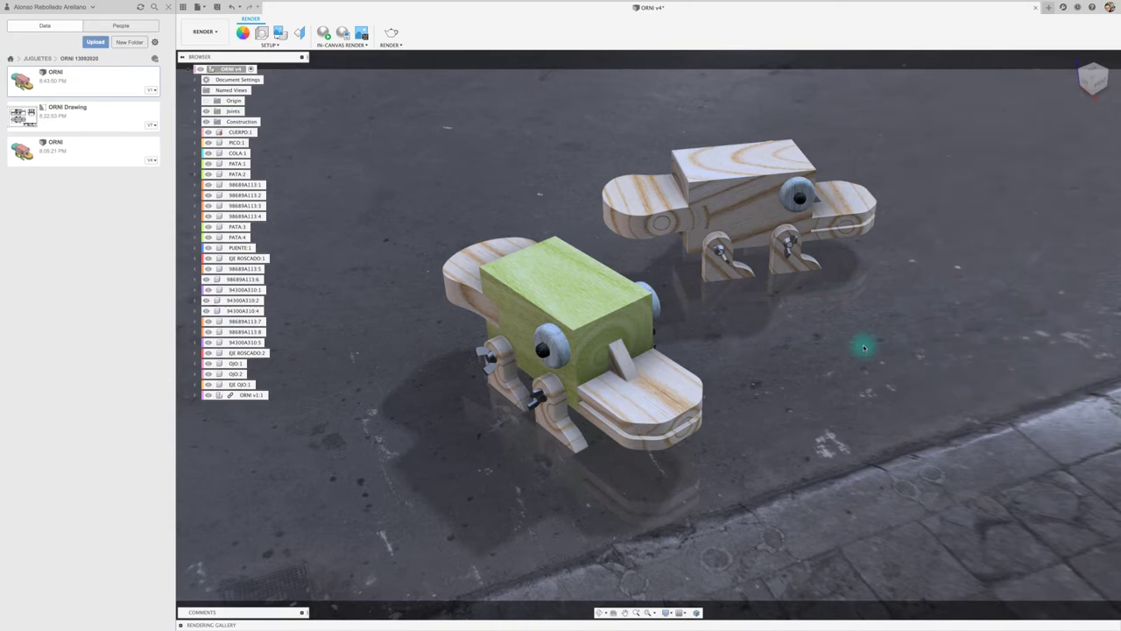
{"action": "scroll", "coordinate": [864, 347], "scroll_direction": "up", "scroll_amount": 2}
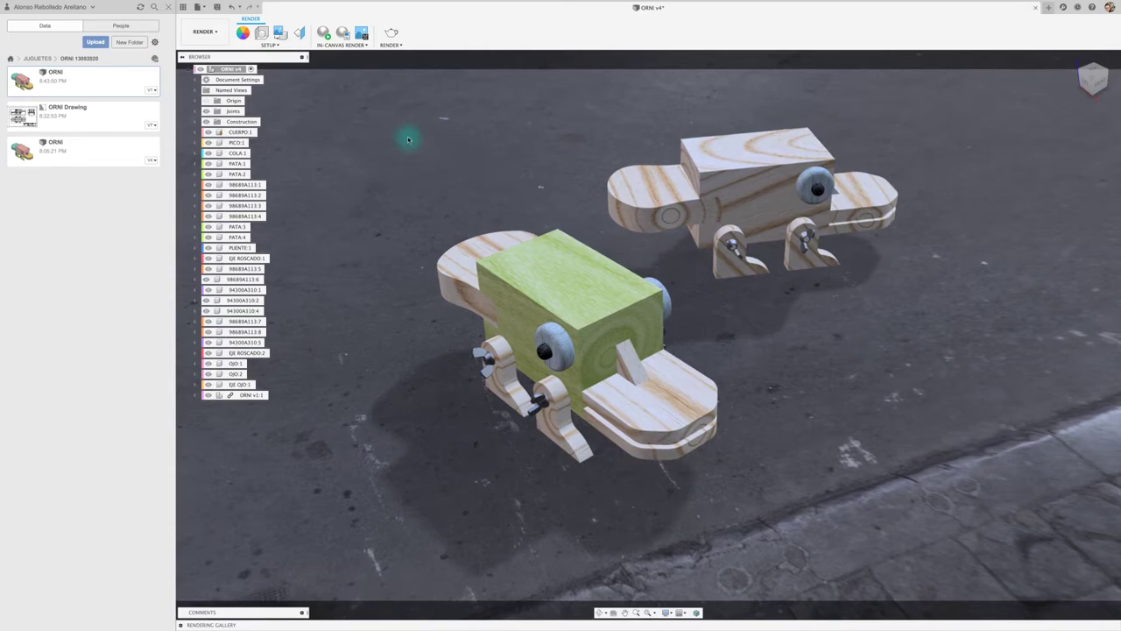
{"action": "scroll", "coordinate": [408, 138], "scroll_direction": "down", "scroll_amount": 2}
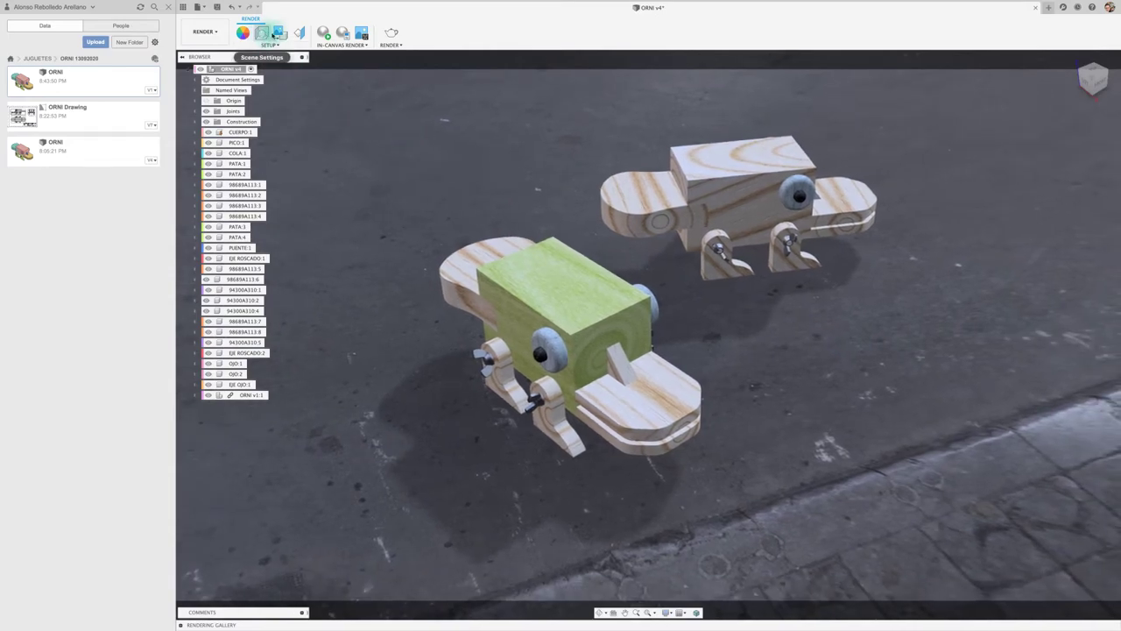
{"action": "left_click", "coordinate": [324, 32]}
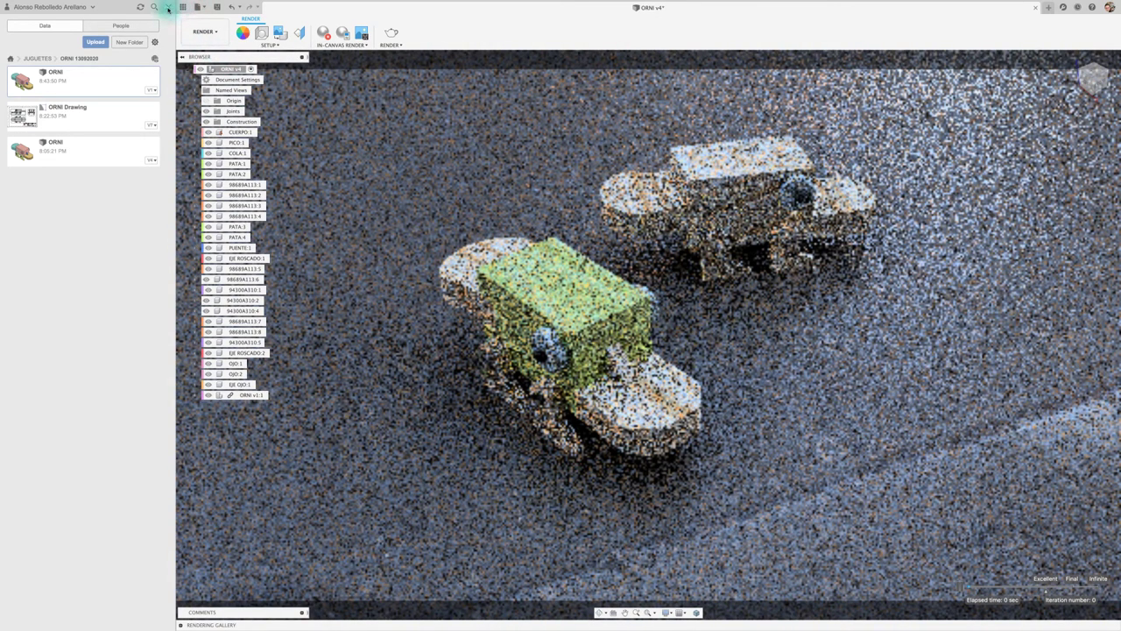
{"action": "left_click", "coordinate": [168, 7]}
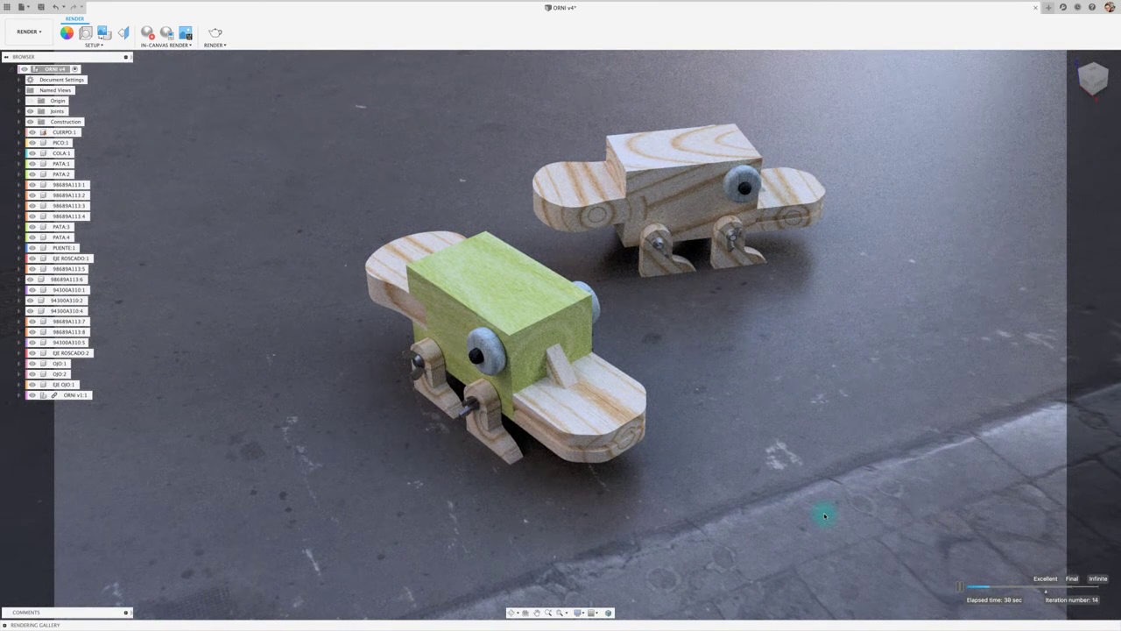
- Apply the green wood appearance to the right platypus's tail, bill and legs, then open Capture Image
{"action": "left_click", "coordinate": [67, 33]}
{"action": "mouse_move", "coordinate": [963, 180]}
{"action": "left_mouse_down"}
{"action": "mouse_move", "coordinate": [790, 246]}
{"action": "mouse_move", "coordinate": [666, 254]}
{"action": "left_mouse_up"}
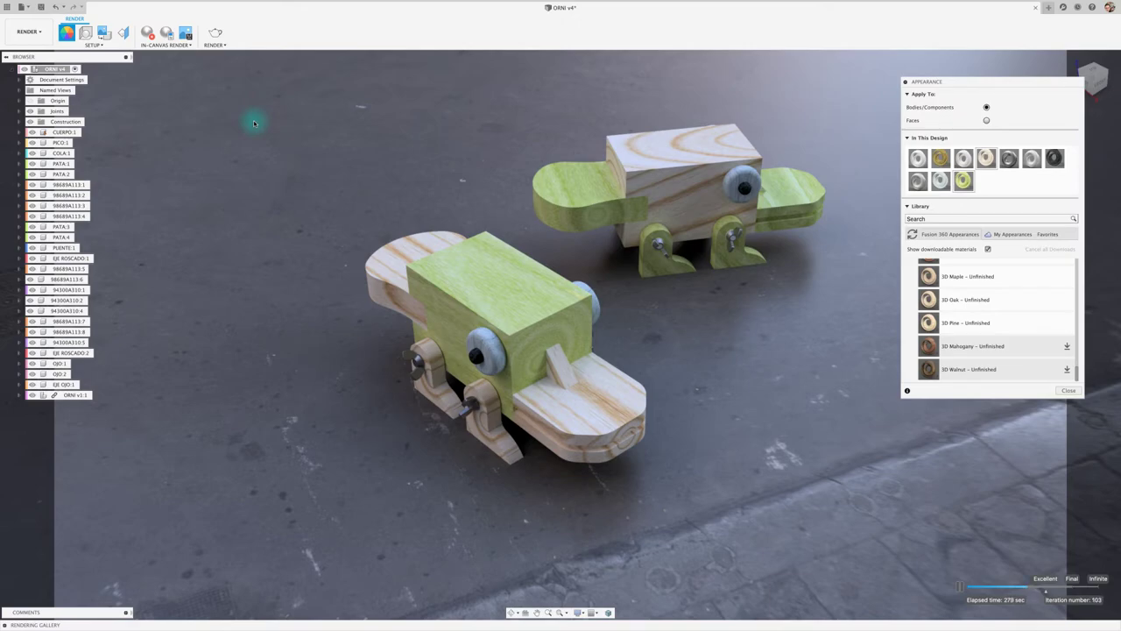
{"action": "left_click", "coordinate": [613, 329]}
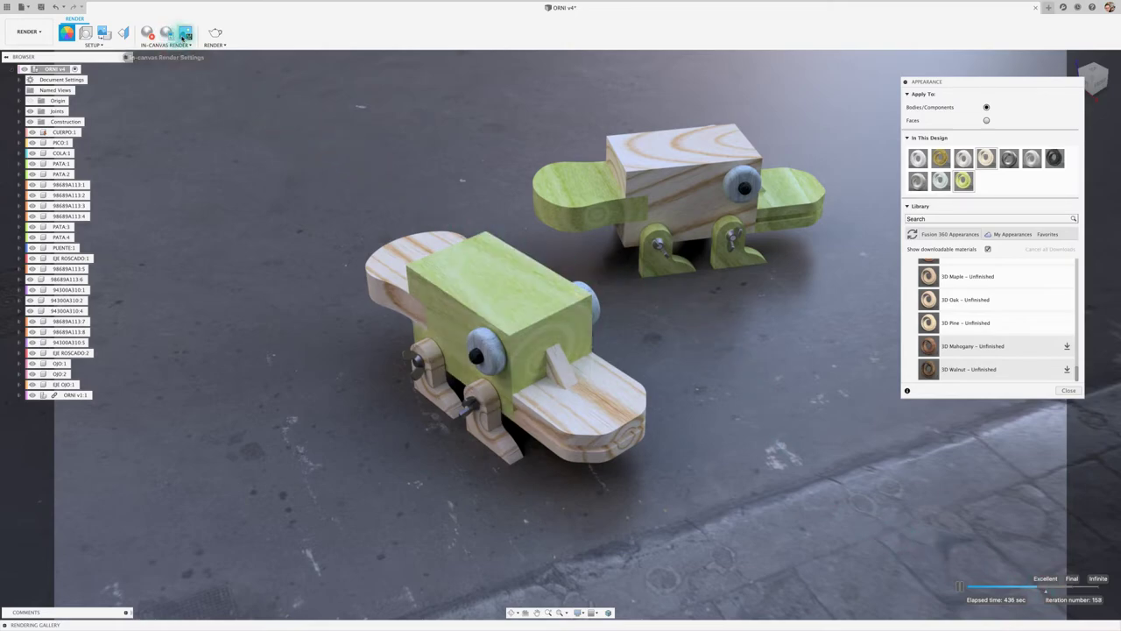
{"action": "left_click", "coordinate": [186, 34]}
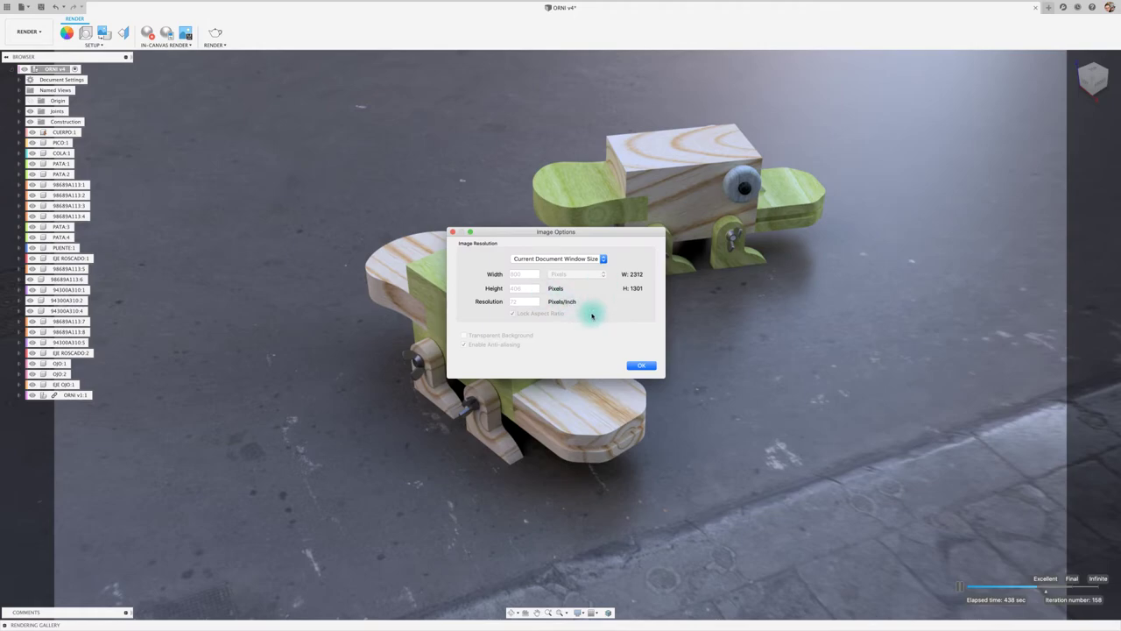
- Save the render at window size as ORNI v4 PNG to the Desktop and the cloud project
{"action": "left_click", "coordinate": [641, 365]}
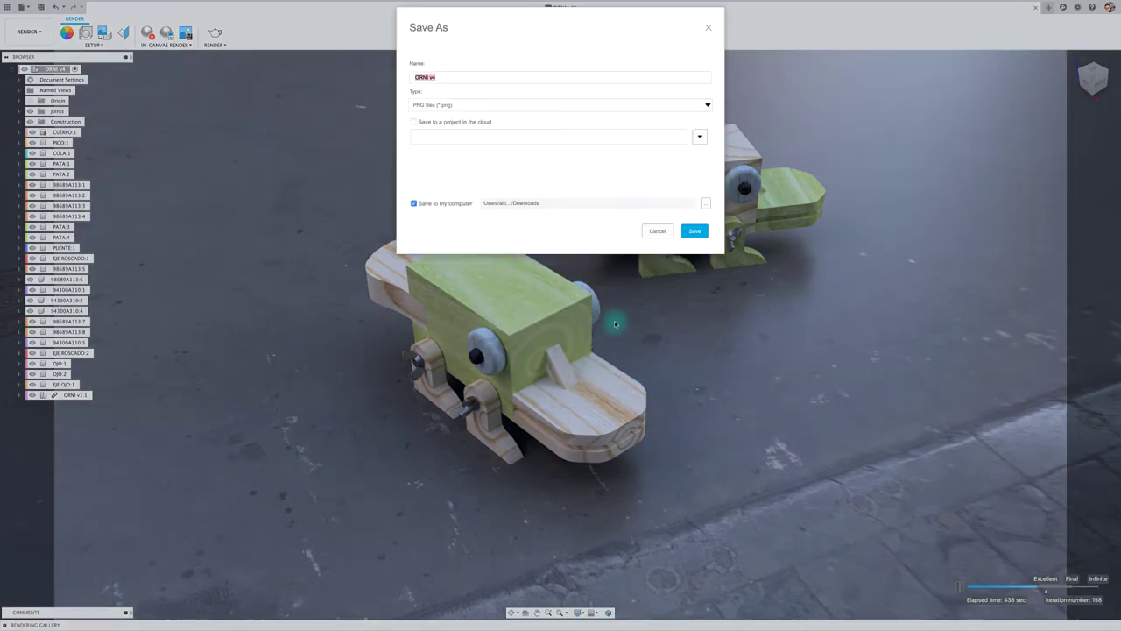
{"action": "left_click", "coordinate": [438, 77]}
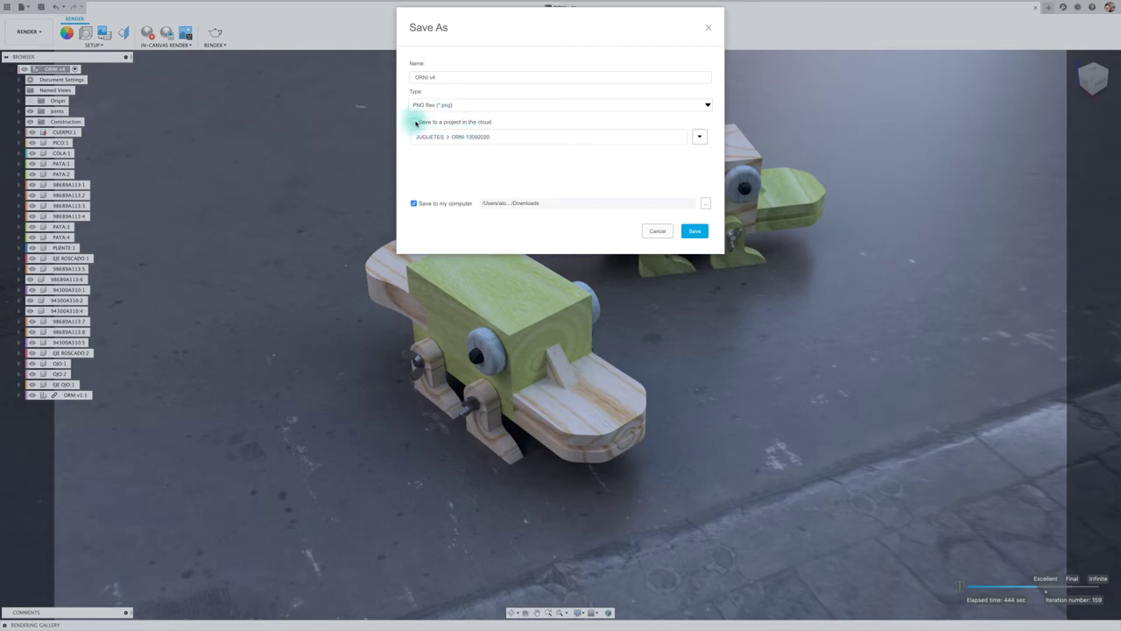
{"action": "left_click", "coordinate": [414, 124]}
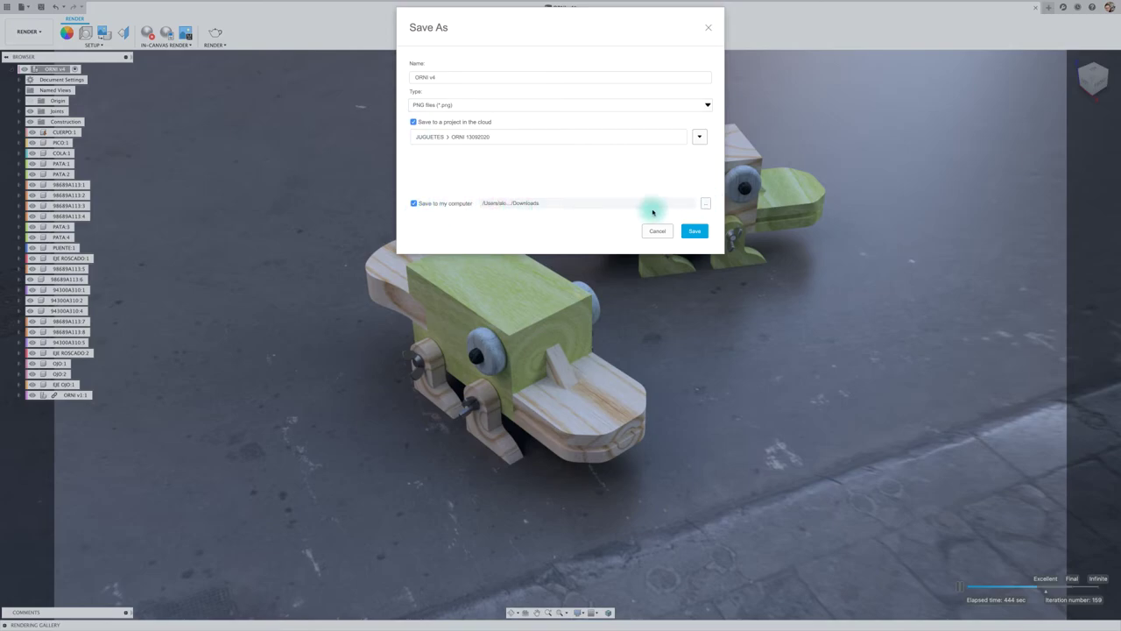
{"action": "left_click", "coordinate": [707, 204]}
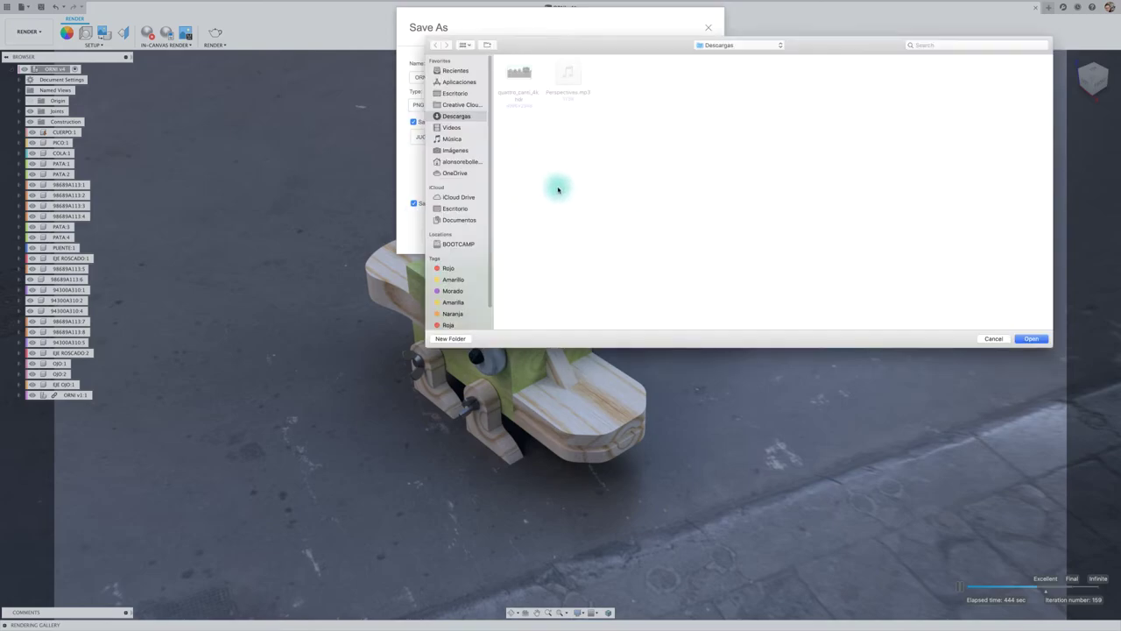
{"action": "left_click", "coordinate": [456, 94]}
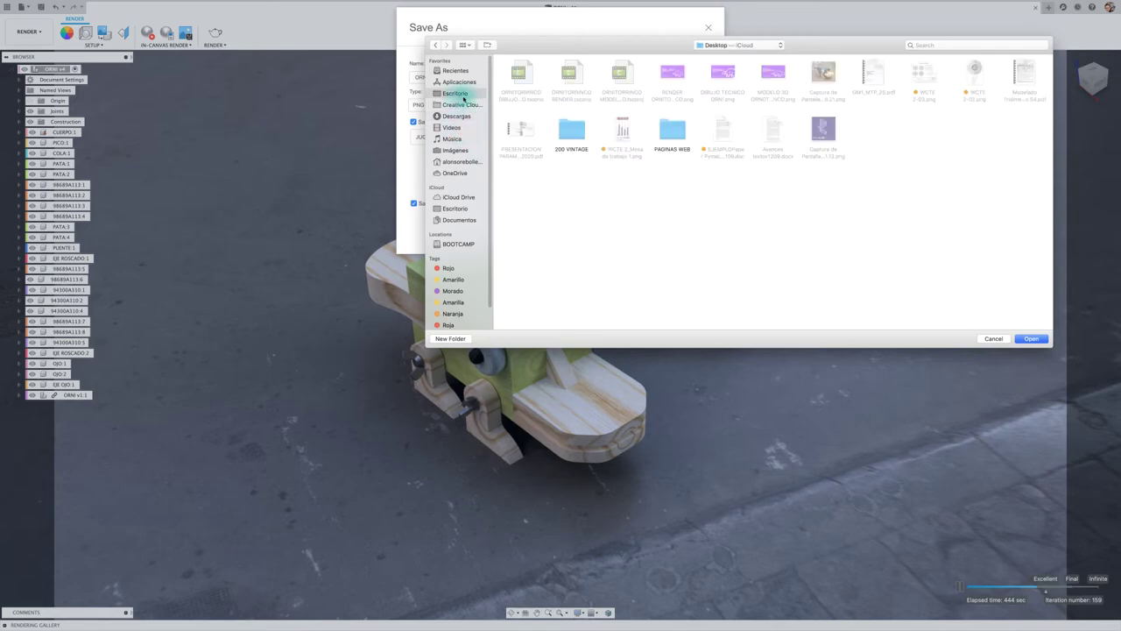
{"action": "left_click", "coordinate": [1032, 338]}
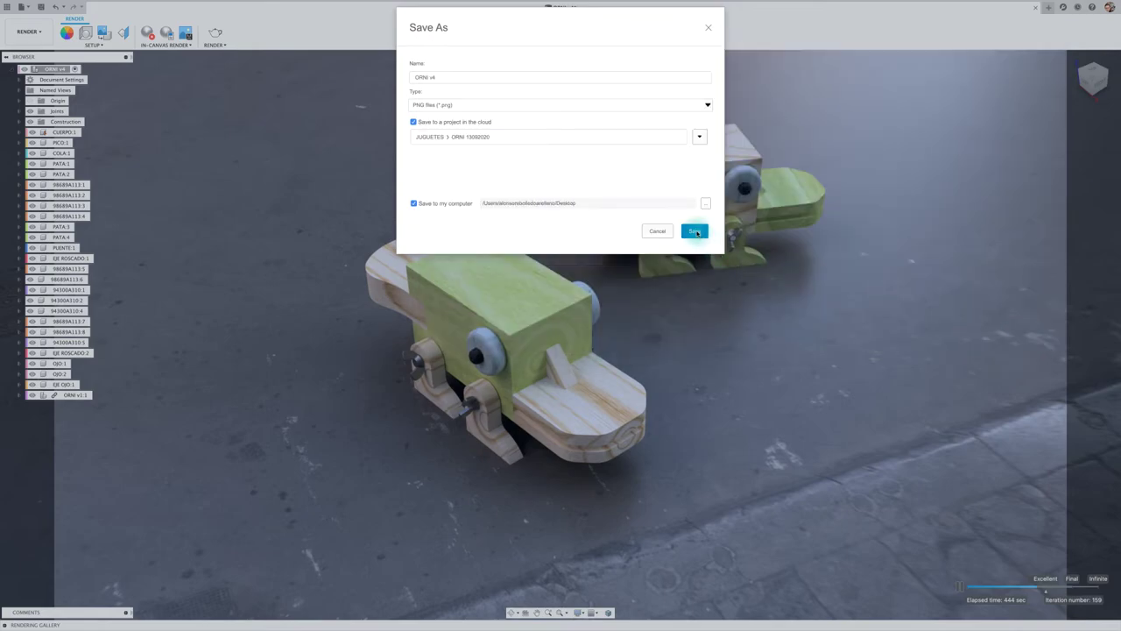
{"action": "left_click", "coordinate": [696, 231]}
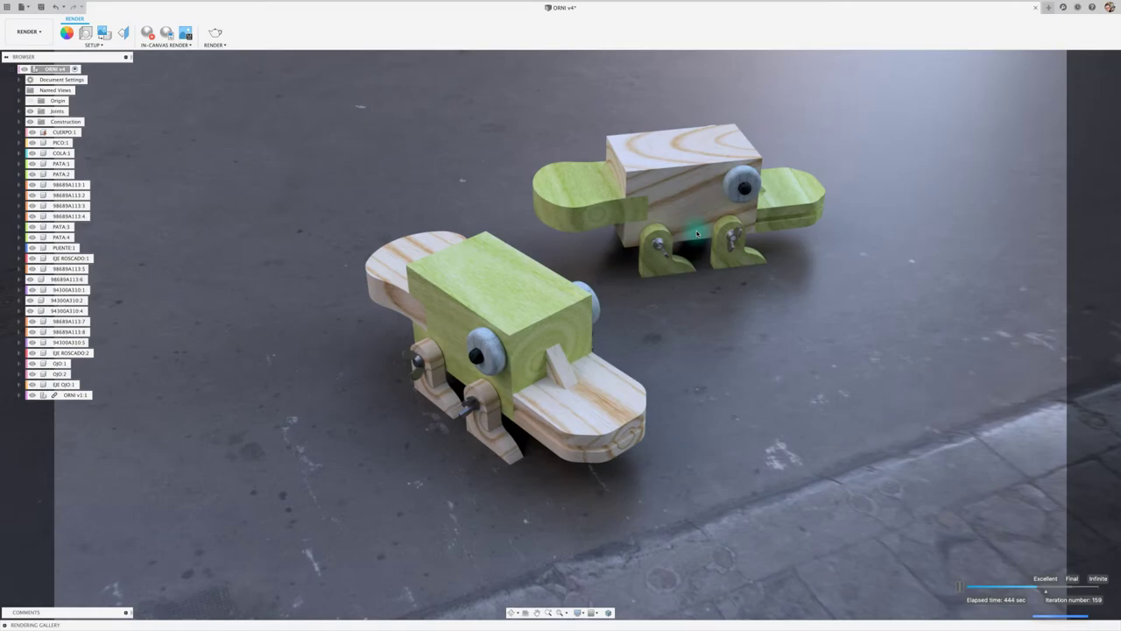
{"action": "mouse_move", "coordinate": [679, 180]}
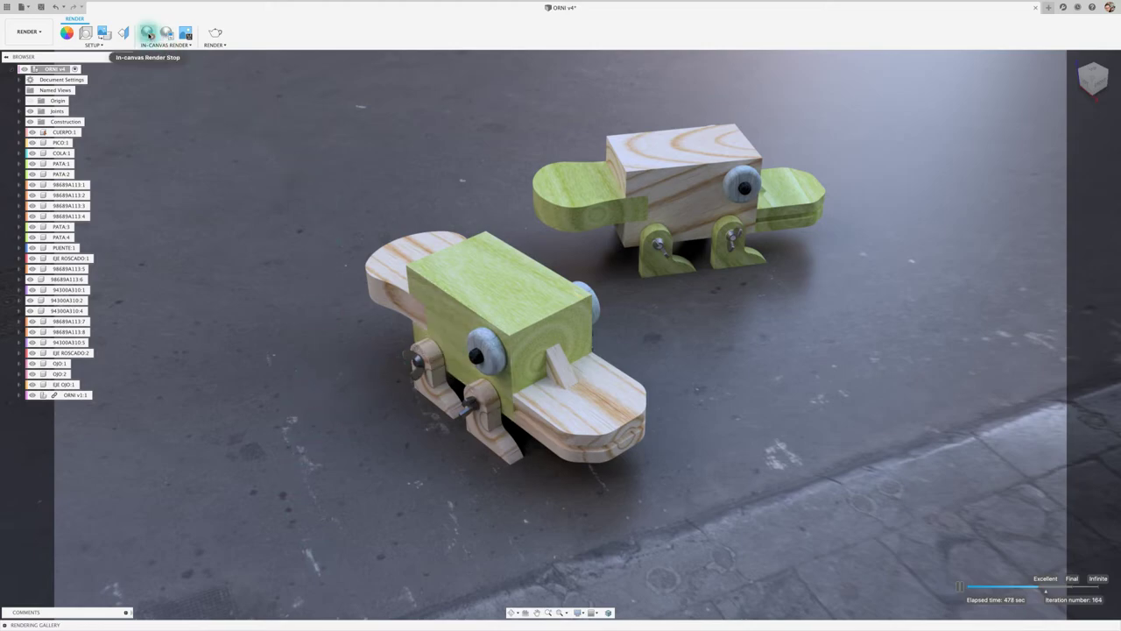
- Stop the render, save the design as v5, switch to Design and exit full screen
{"action": "left_click", "coordinate": [149, 33]}
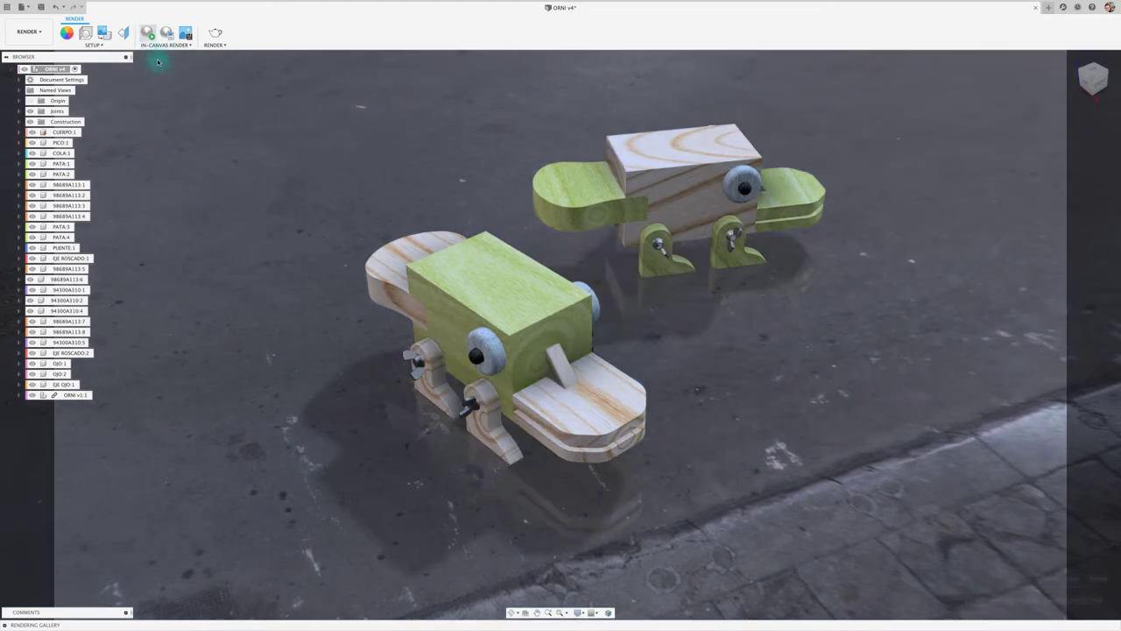
{"action": "left_click", "coordinate": [41, 8]}
{"action": "left_click", "coordinate": [562, 310]}
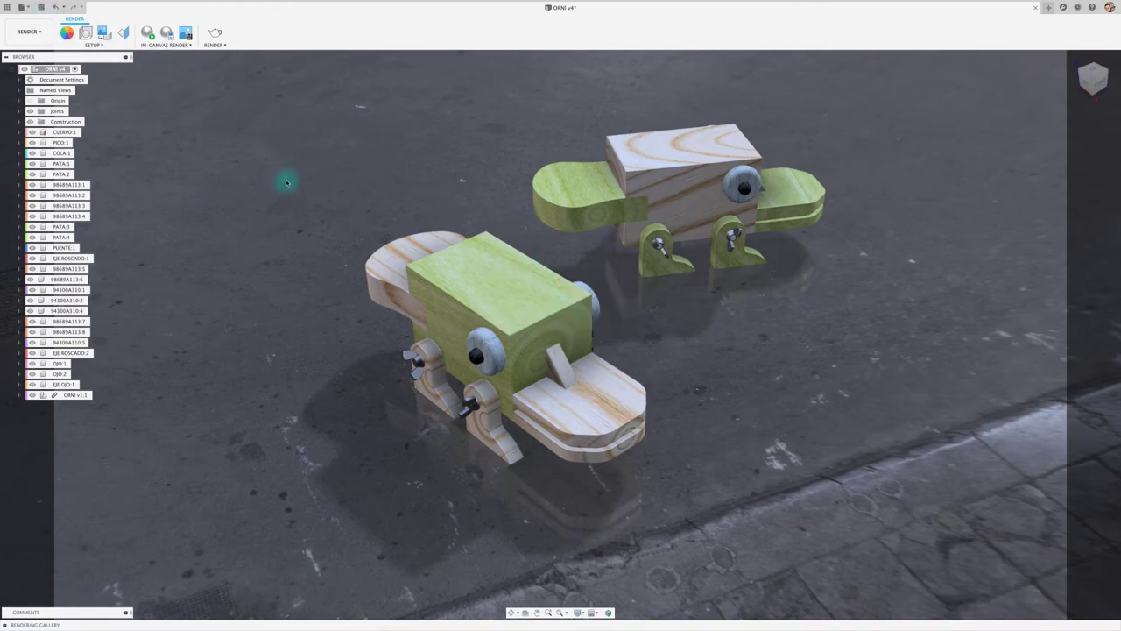
{"action": "left_click", "coordinate": [27, 31]}
{"action": "left_click", "coordinate": [29, 55]}
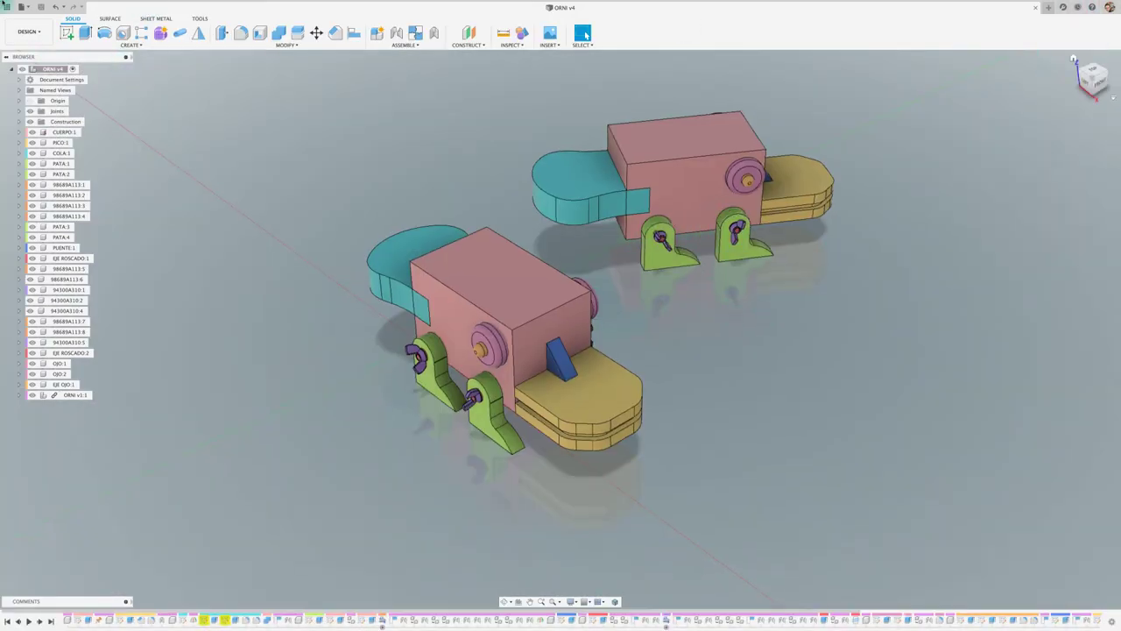
{"action": "left_click", "coordinate": [23, 15]}
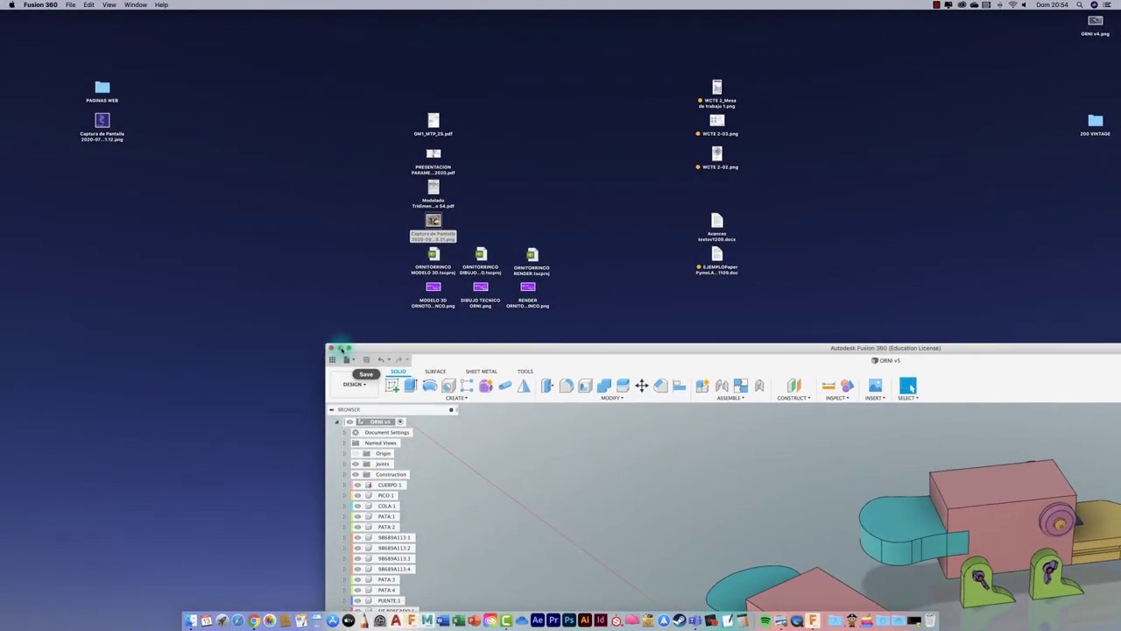
- Preview ORNI v4.png on the desktop, then open it with Adobe Photoshop 2020
{"action": "left_click", "coordinate": [340, 348]}
{"action": "left_click_drag", "start_coordinate": [1095, 22], "coordinate": [561, 392]}
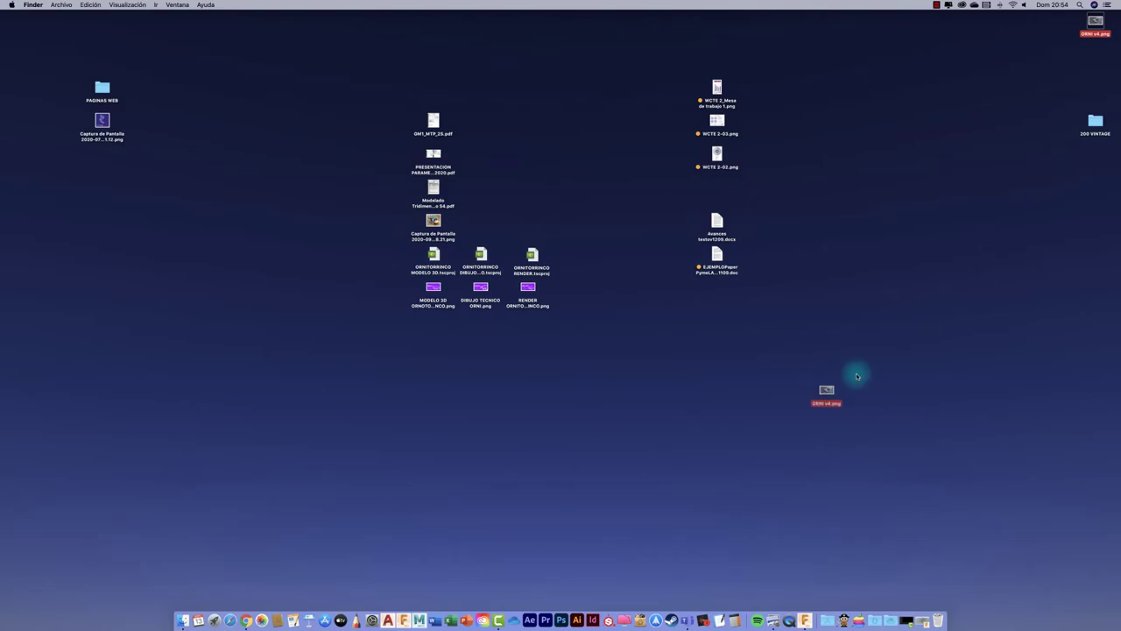
{"action": "double_click", "coordinate": [558, 393]}
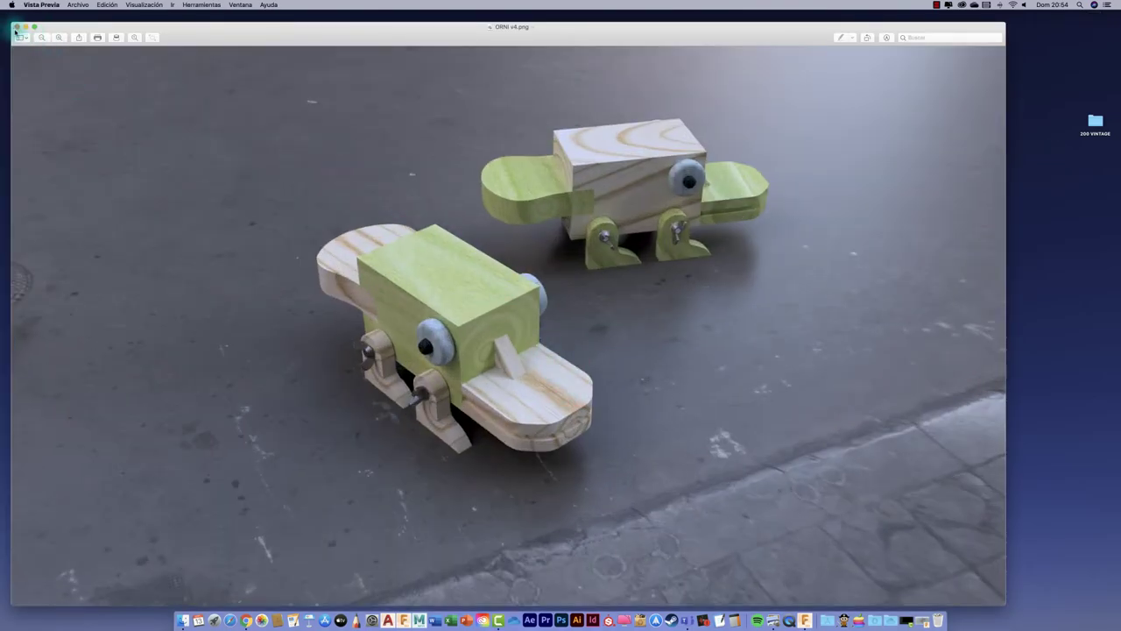
{"action": "left_click", "coordinate": [17, 27]}
{"action": "right_click", "coordinate": [552, 391]}
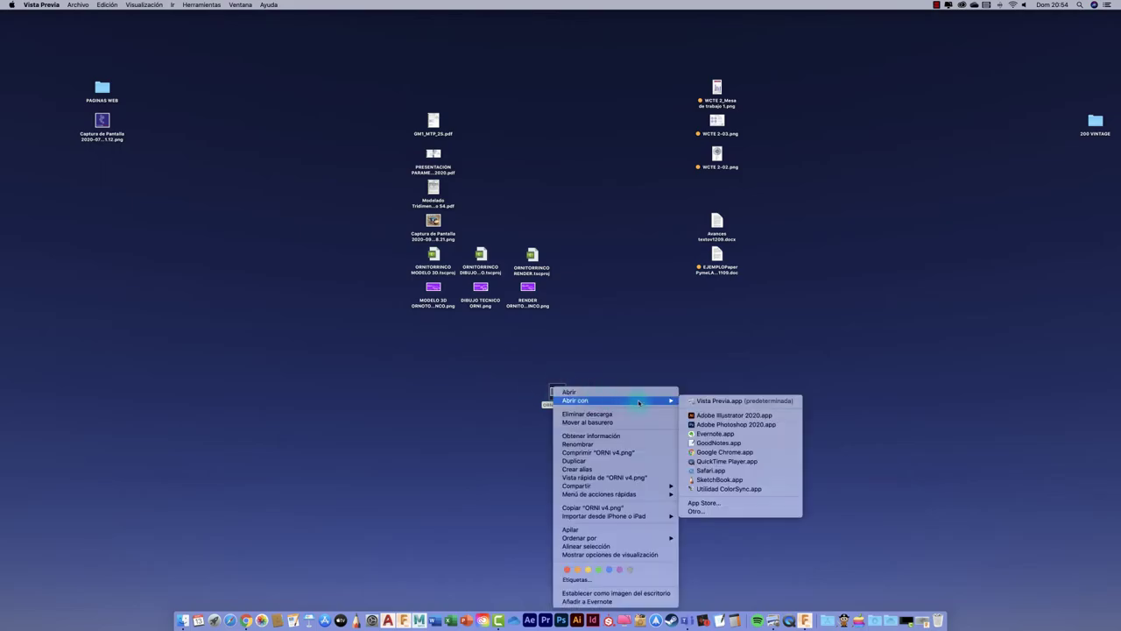
{"action": "left_click", "coordinate": [724, 428]}
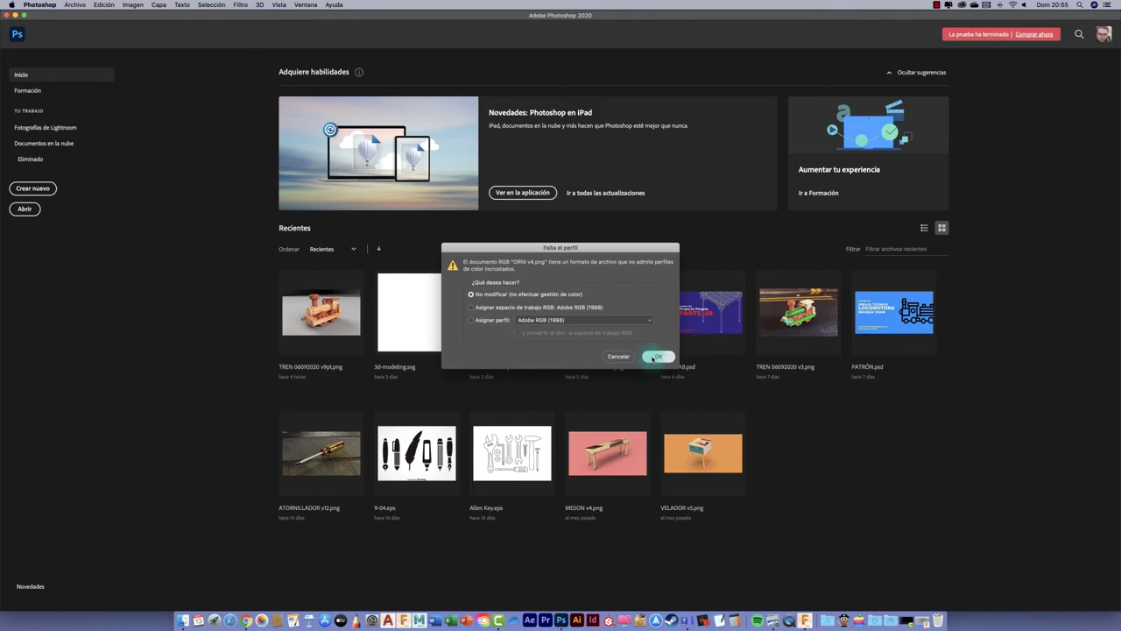
- Open ORNI v4.png without colour management and confirm its size stays 2312 × 1301 px
{"action": "left_click", "coordinate": [656, 357]}
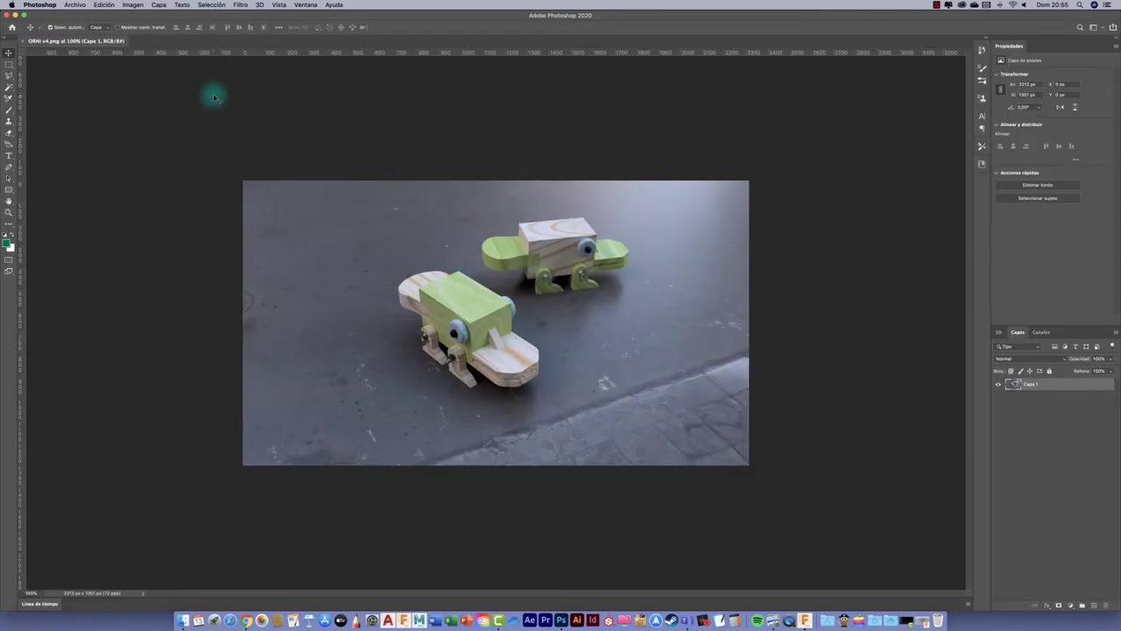
{"action": "left_click", "coordinate": [133, 5]}
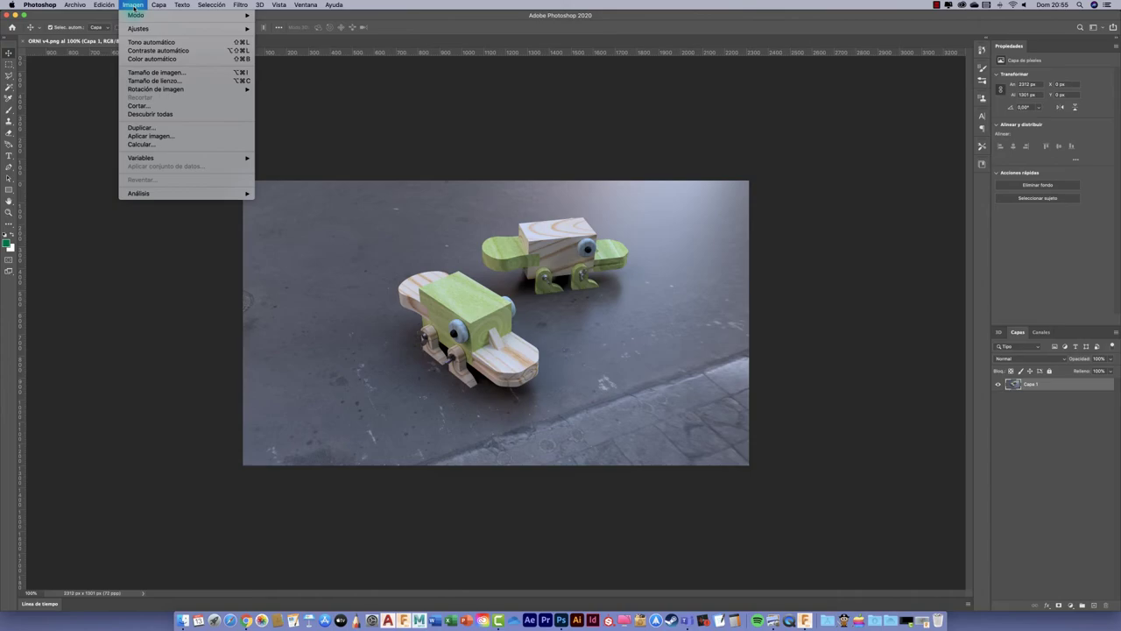
{"action": "left_click", "coordinate": [185, 75]}
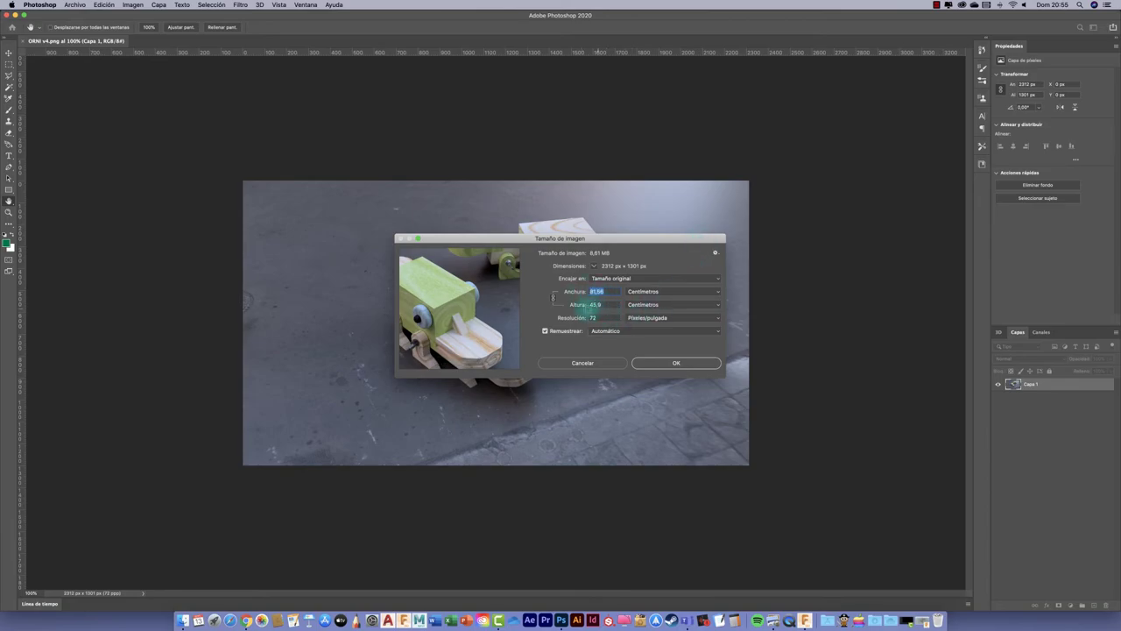
{"action": "left_click", "coordinate": [681, 365]}
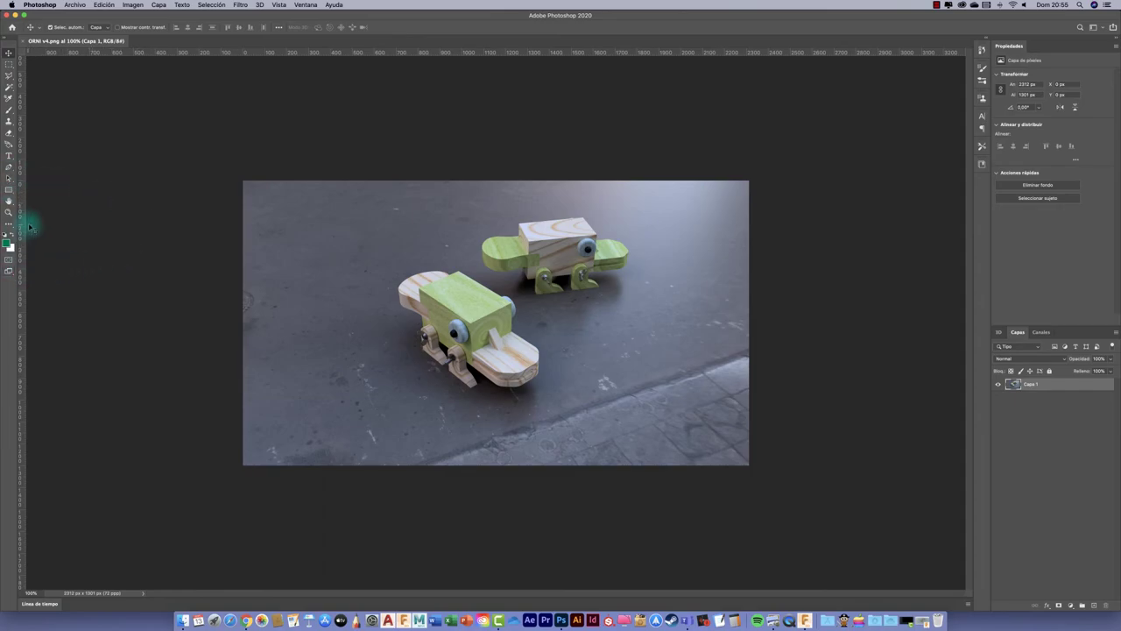
- Apply Brightness/Contrast with contrast raised to 16 and a slight brightness tweak
{"action": "left_click", "coordinate": [133, 4]}
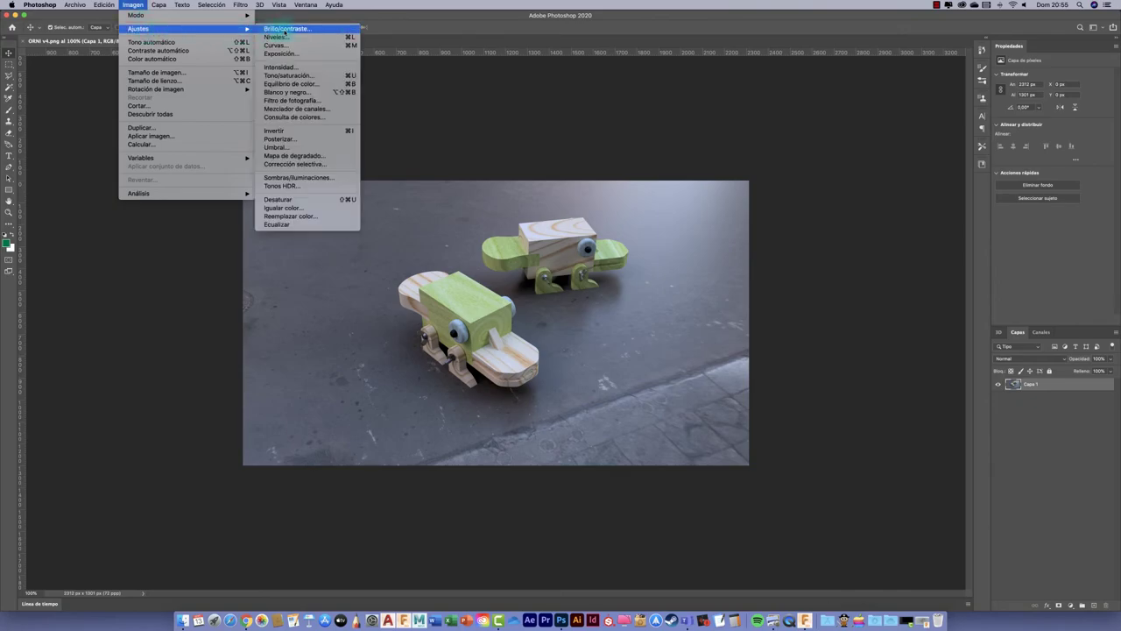
{"action": "mouse_move", "coordinate": [138, 28]}
{"action": "left_click", "coordinate": [287, 30]}
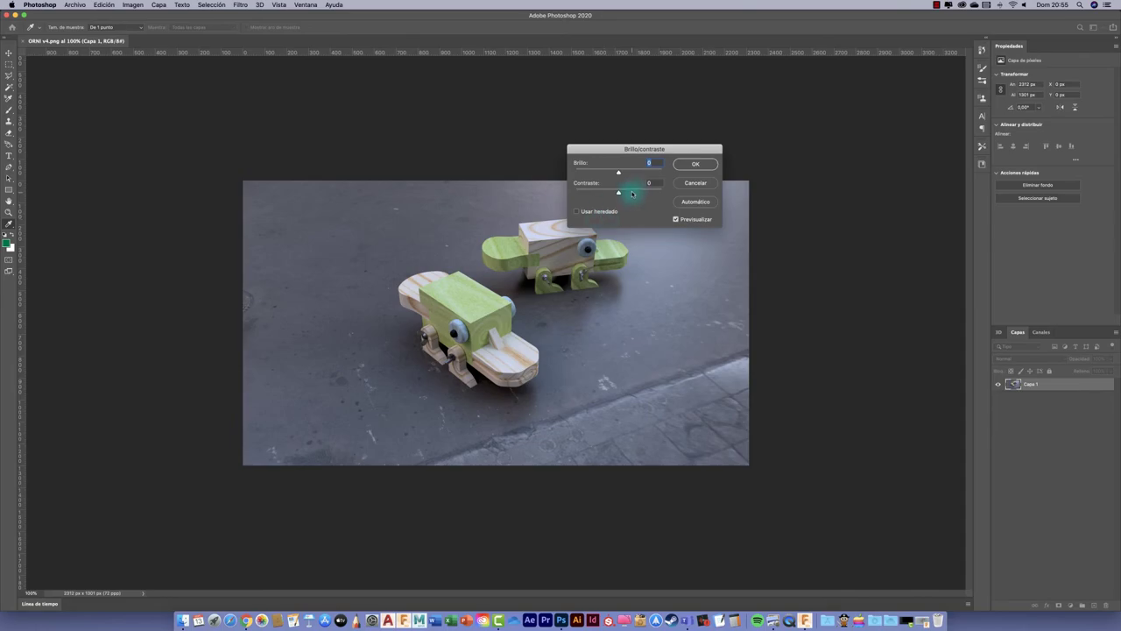
{"action": "left_click_drag", "start_coordinate": [619, 192], "coordinate": [636, 194]}
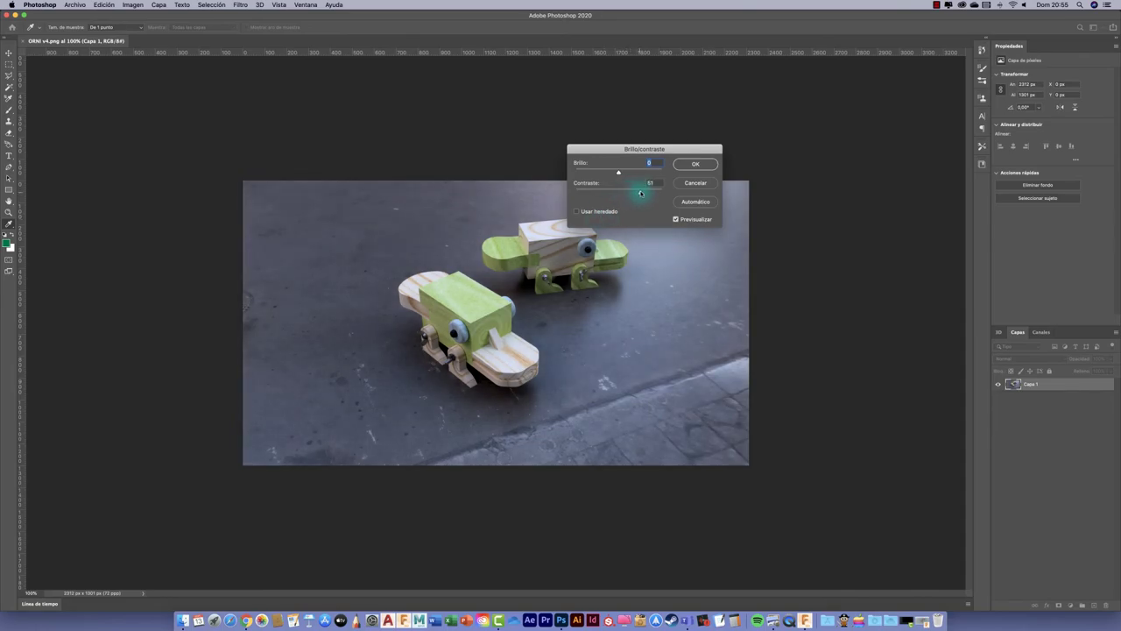
{"action": "mouse_move", "coordinate": [637, 193]}
{"action": "left_mouse_down"}
{"action": "mouse_move", "coordinate": [649, 192]}
{"action": "mouse_move", "coordinate": [627, 192]}
{"action": "left_mouse_up"}
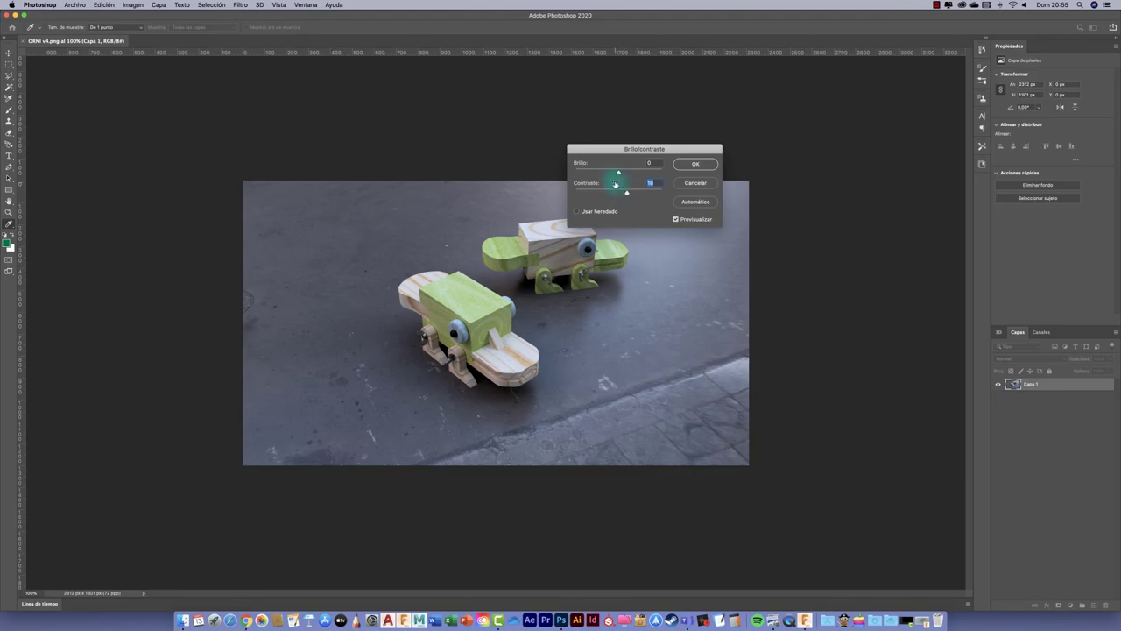
{"action": "left_click_drag", "start_coordinate": [613, 174], "coordinate": [617, 176]}
{"action": "left_click", "coordinate": [694, 164]}
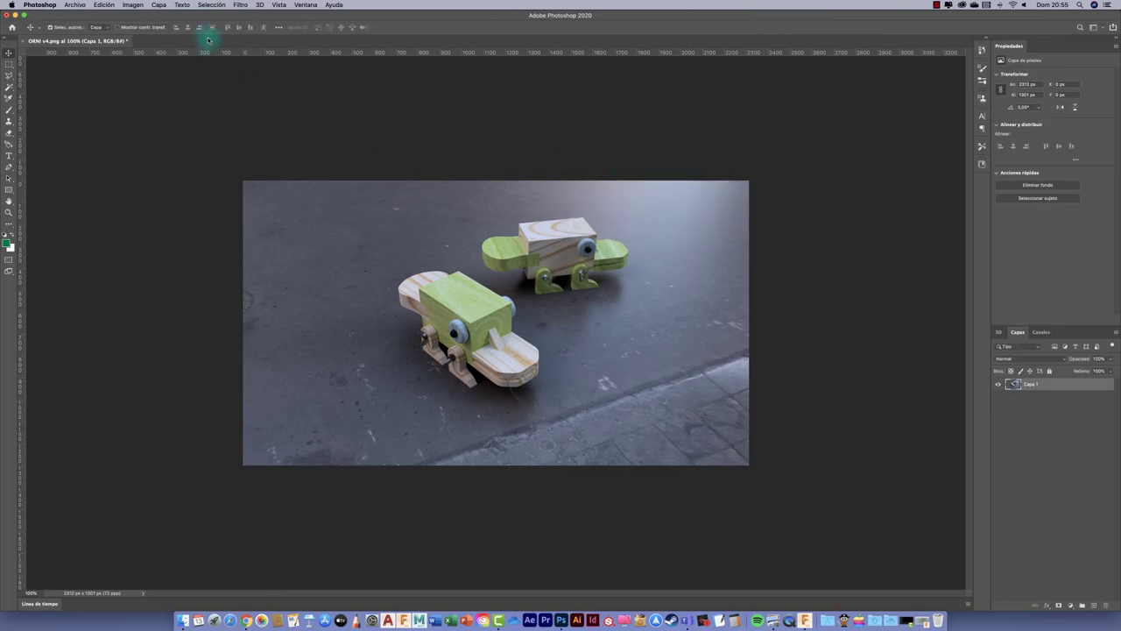
{"action": "left_click", "coordinate": [136, 5]}
{"action": "mouse_move", "coordinate": [139, 28]}
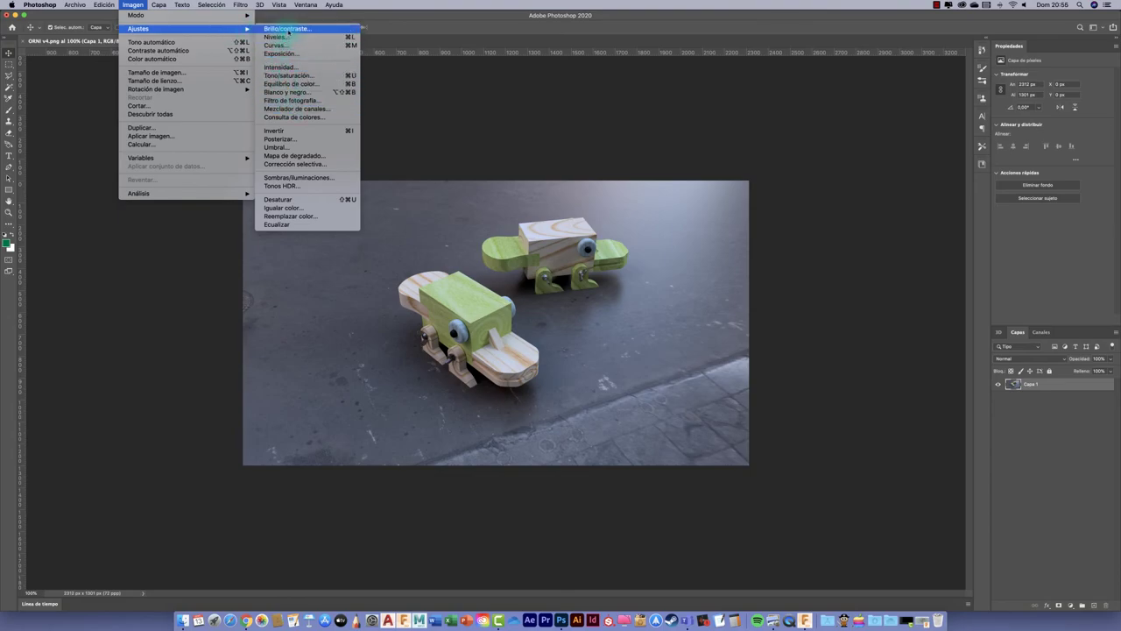
- Apply Auto Tone, then shift the midtone colour balance to about −7, +1 and +4
{"action": "left_click", "coordinate": [217, 44]}
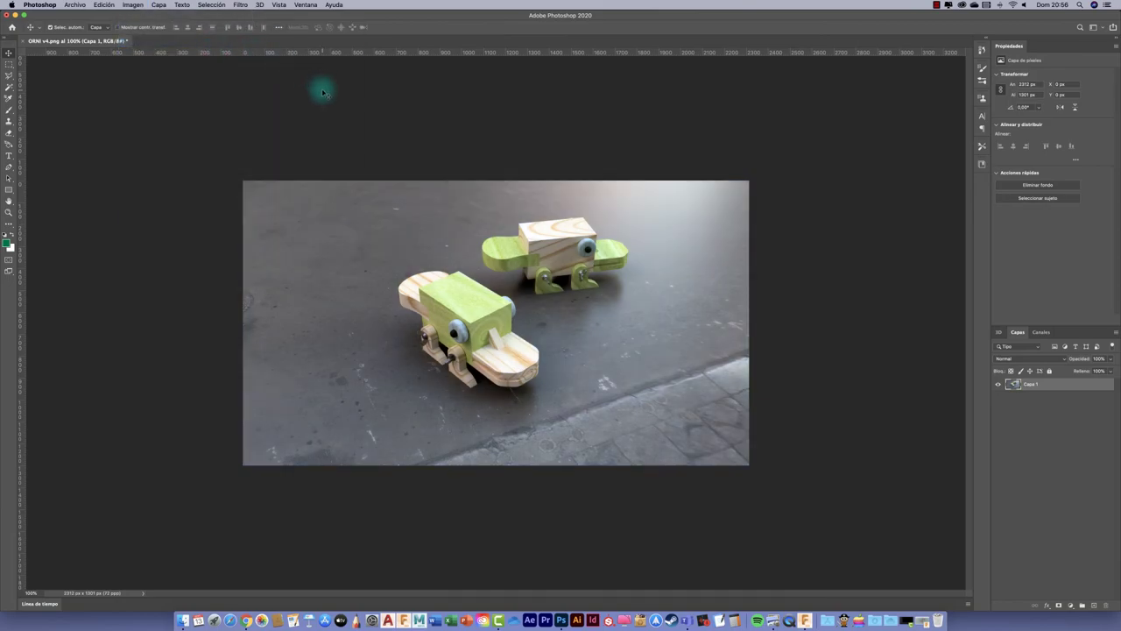
{"action": "left_click", "coordinate": [133, 5]}
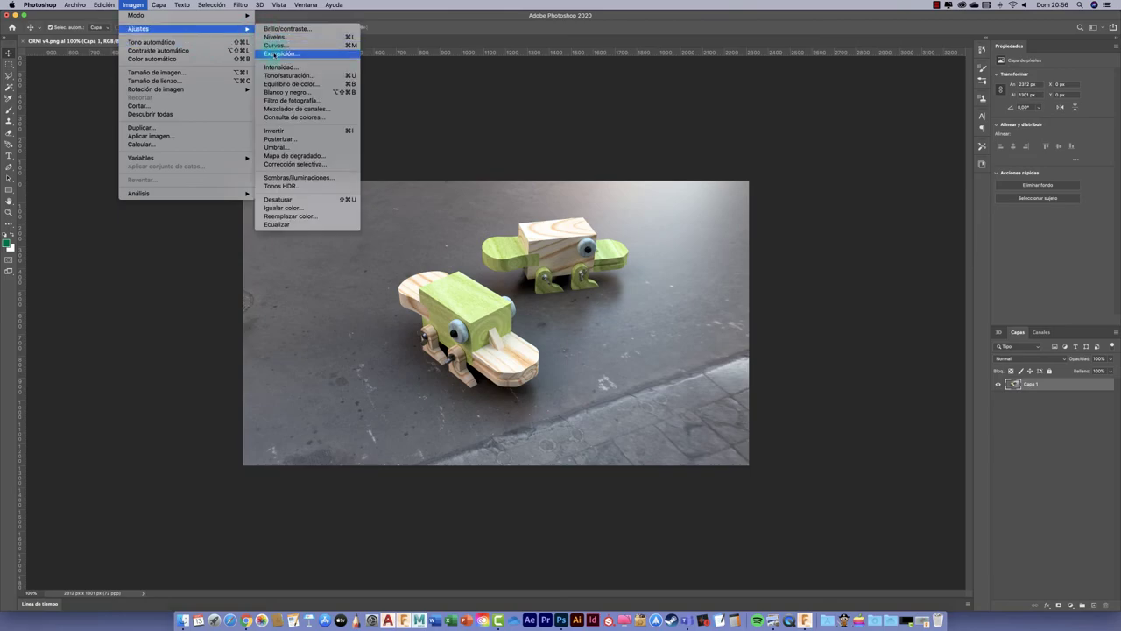
{"action": "left_click", "coordinate": [310, 83]}
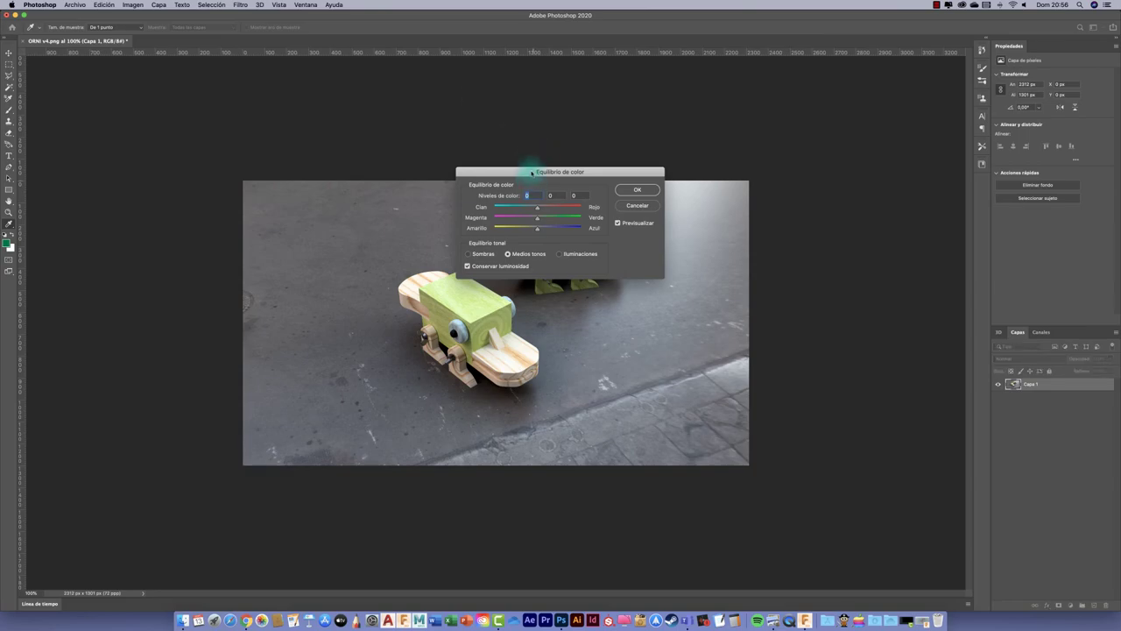
{"action": "left_click_drag", "start_coordinate": [529, 175], "coordinate": [681, 104]}
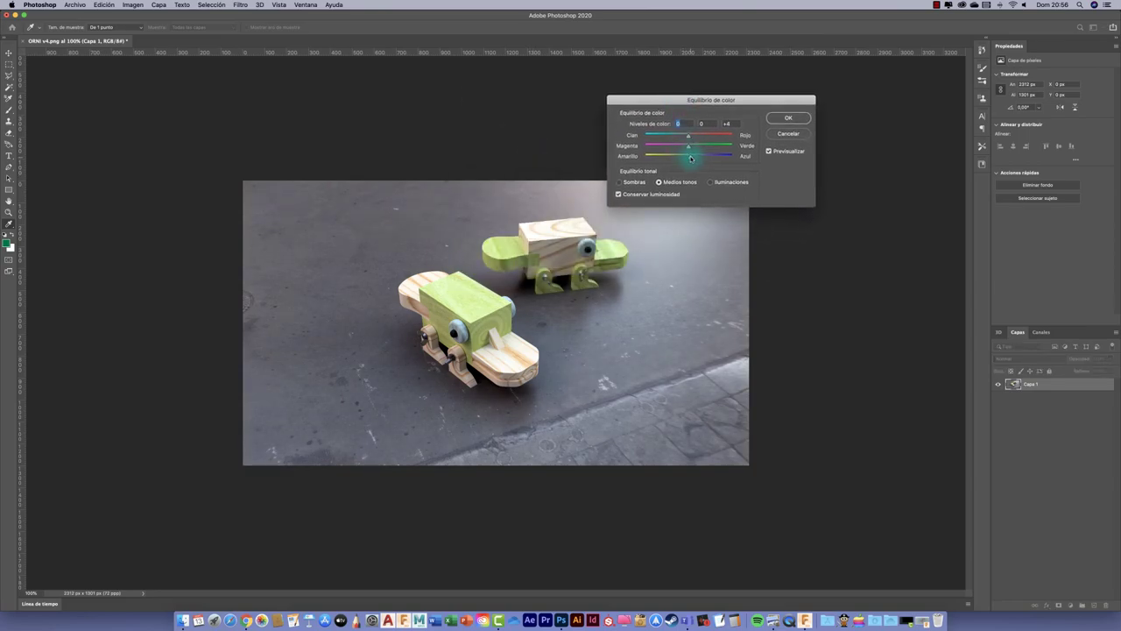
{"action": "left_click", "coordinate": [690, 157]}
{"action": "left_click", "coordinate": [689, 146]}
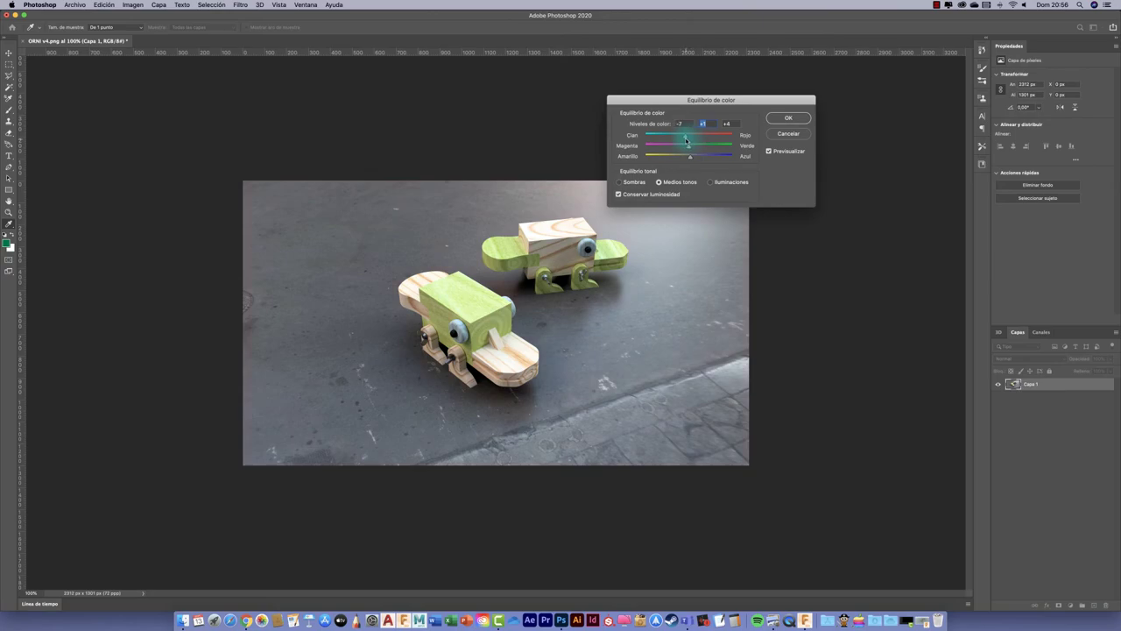
{"action": "left_click", "coordinate": [687, 138]}
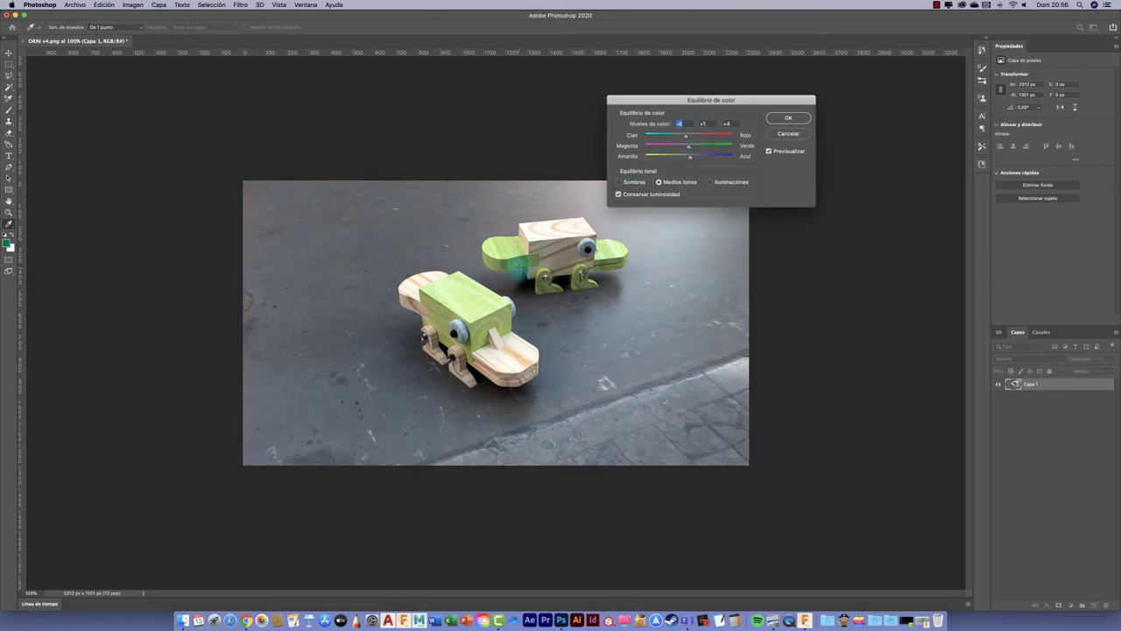
{"action": "left_click", "coordinate": [788, 118]}
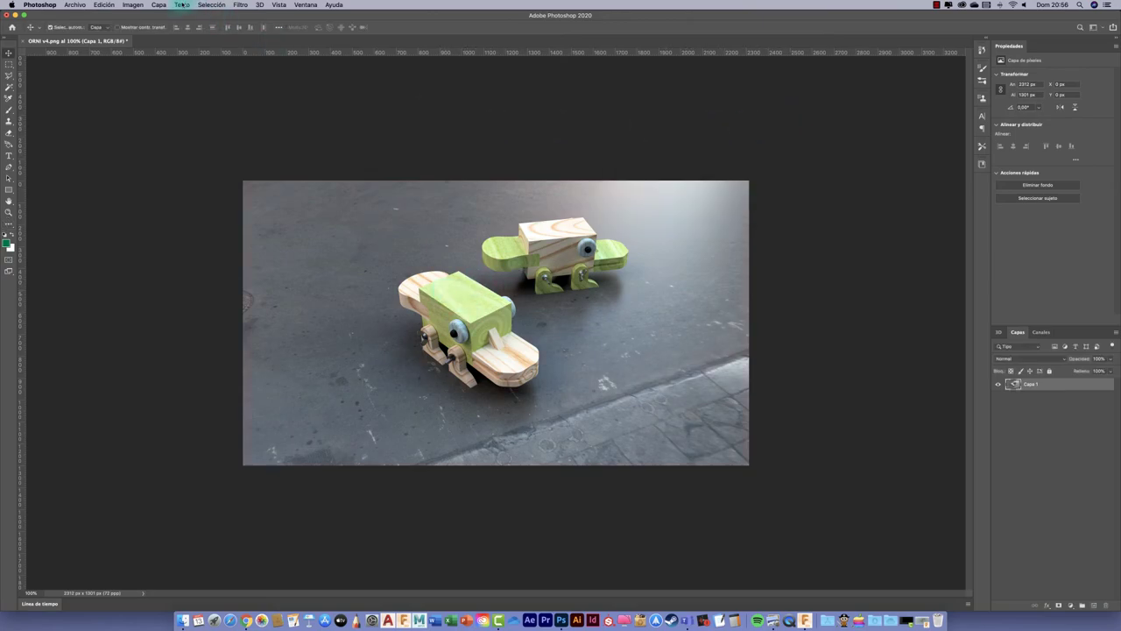
- Apply Auto Color to the platypus render
{"action": "left_click", "coordinate": [134, 4]}
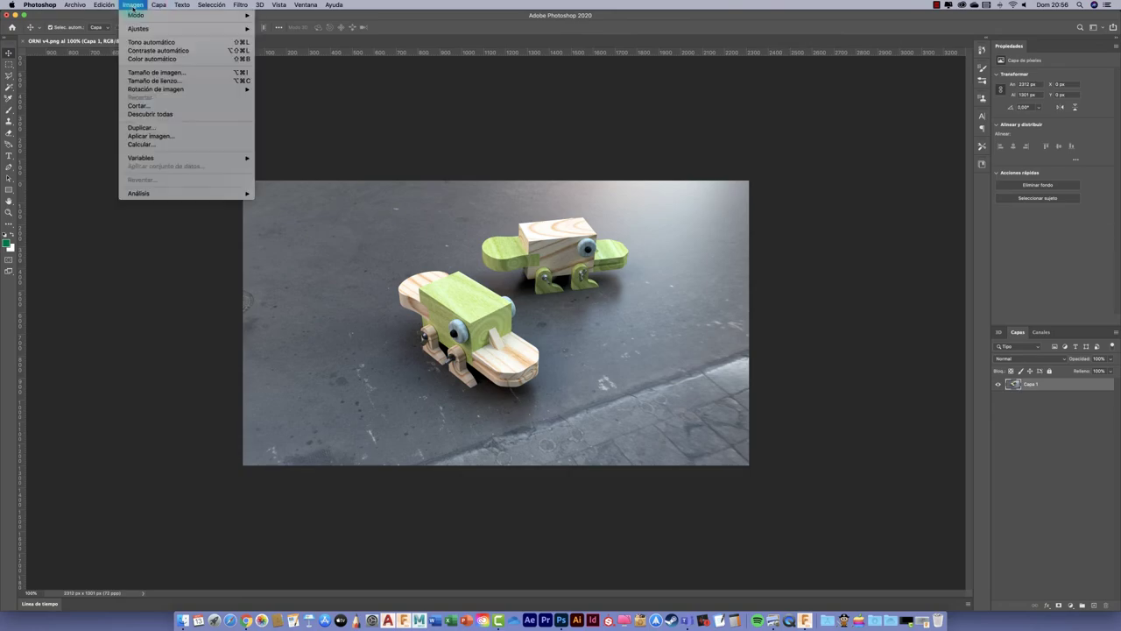
{"action": "left_click", "coordinate": [166, 60]}
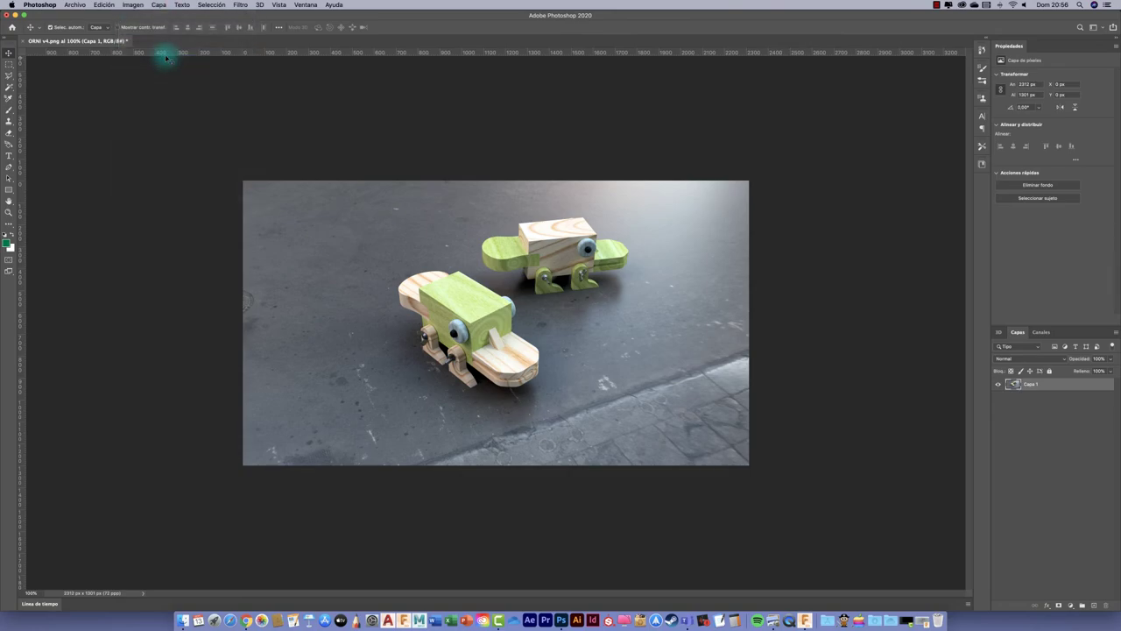
{"action": "left_click", "coordinate": [140, 4]}
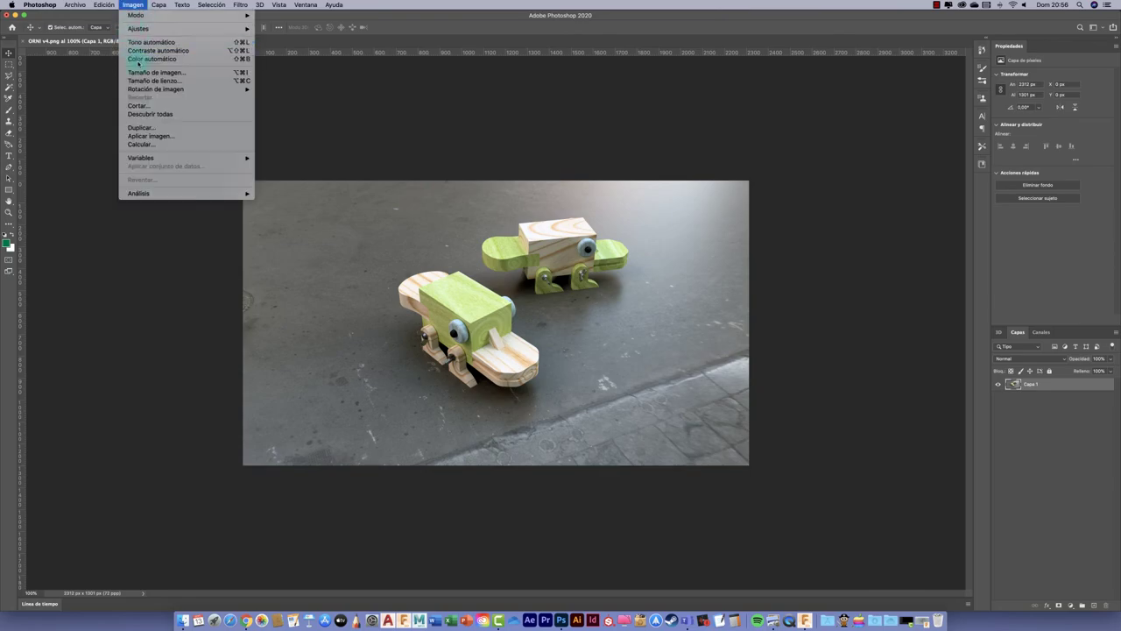
{"action": "left_click", "coordinate": [155, 55]}
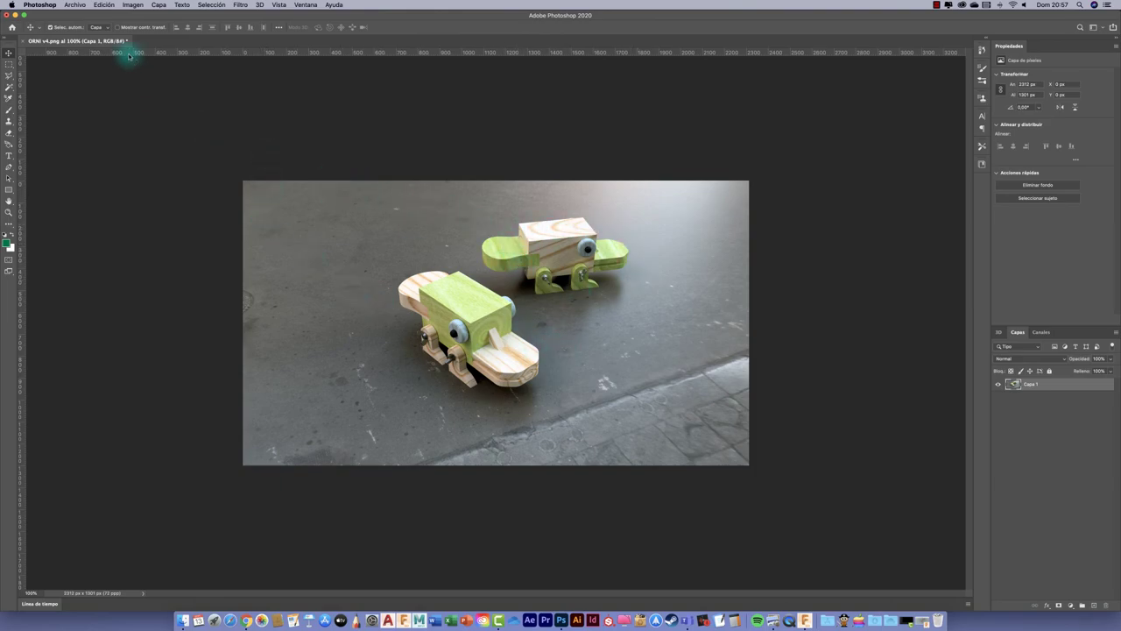
- Close ORNI v4.png saving its colour corrections, then close the Photoshop home window
{"action": "left_click", "coordinate": [23, 41]}
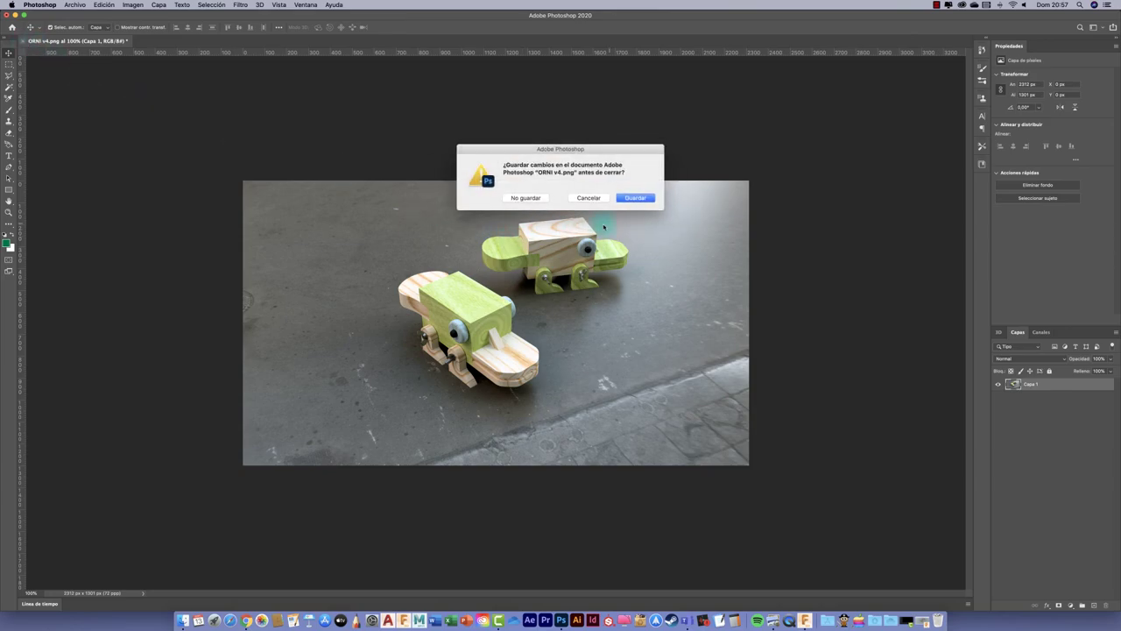
{"action": "left_click", "coordinate": [637, 198]}
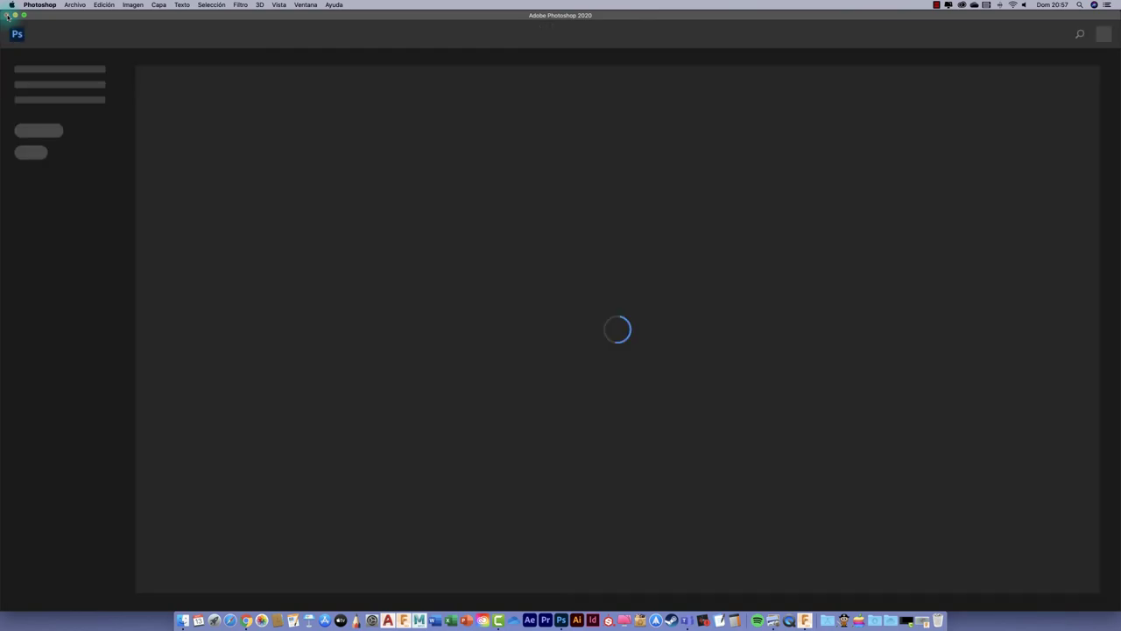
{"action": "left_click", "coordinate": [7, 16]}
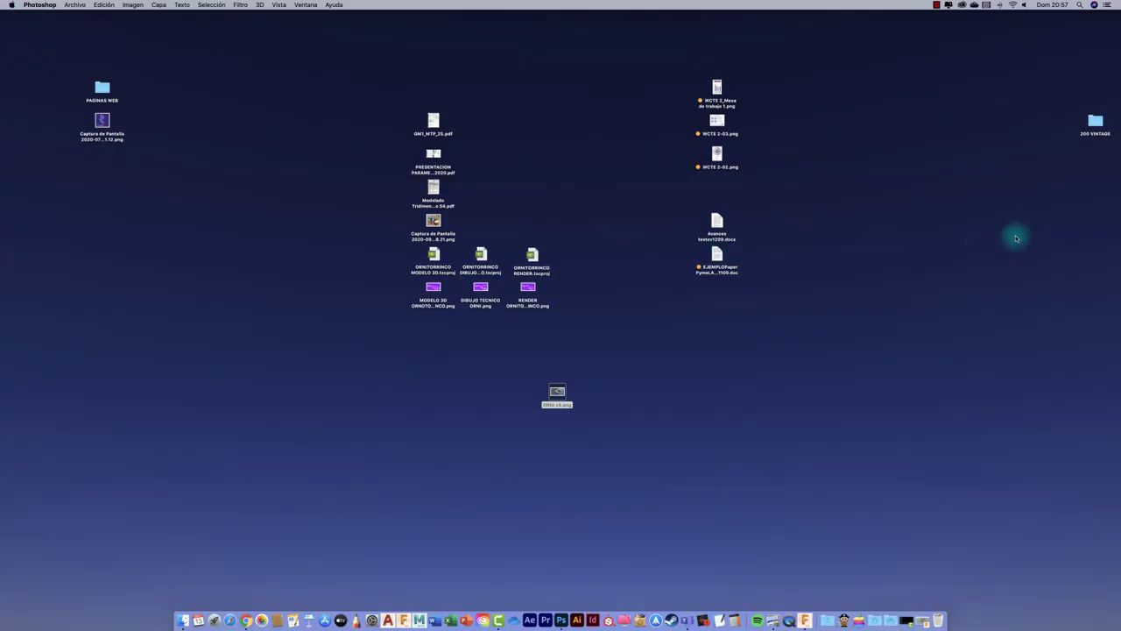
- Open ORNI v4.png from the desktop in Preview and show it full screen
{"action": "double_click", "coordinate": [557, 393]}
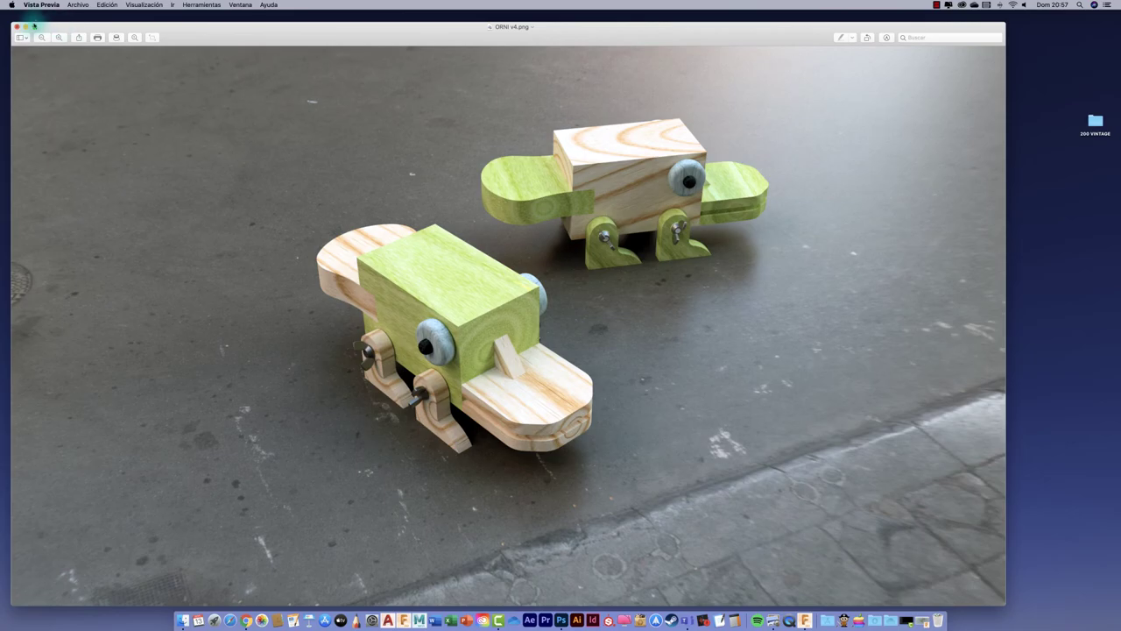
{"action": "left_click", "coordinate": [34, 27]}
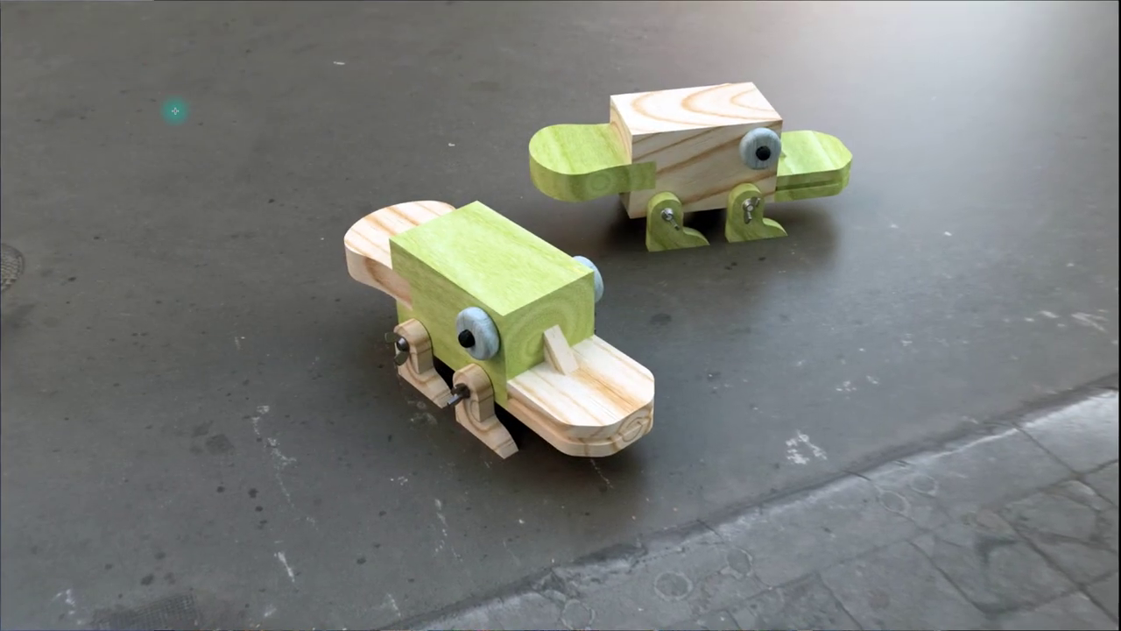